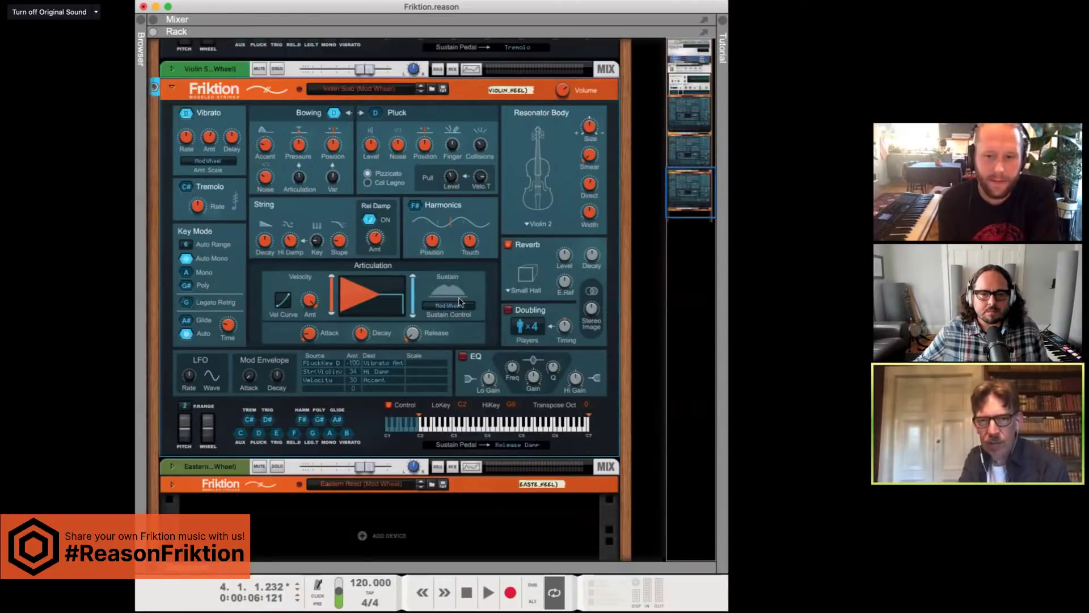
# - Review the Mod Wheel mapping in the additional remote overrides, and accept it without changes
pyautogui.moveTo(459, 300)
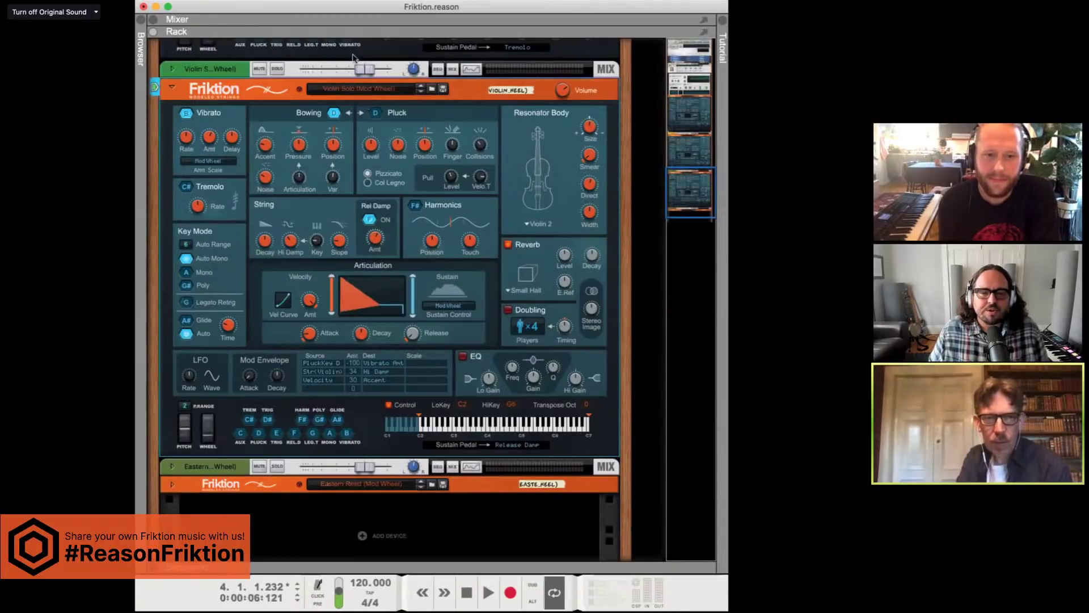
pyautogui.moveTo(371, 77)
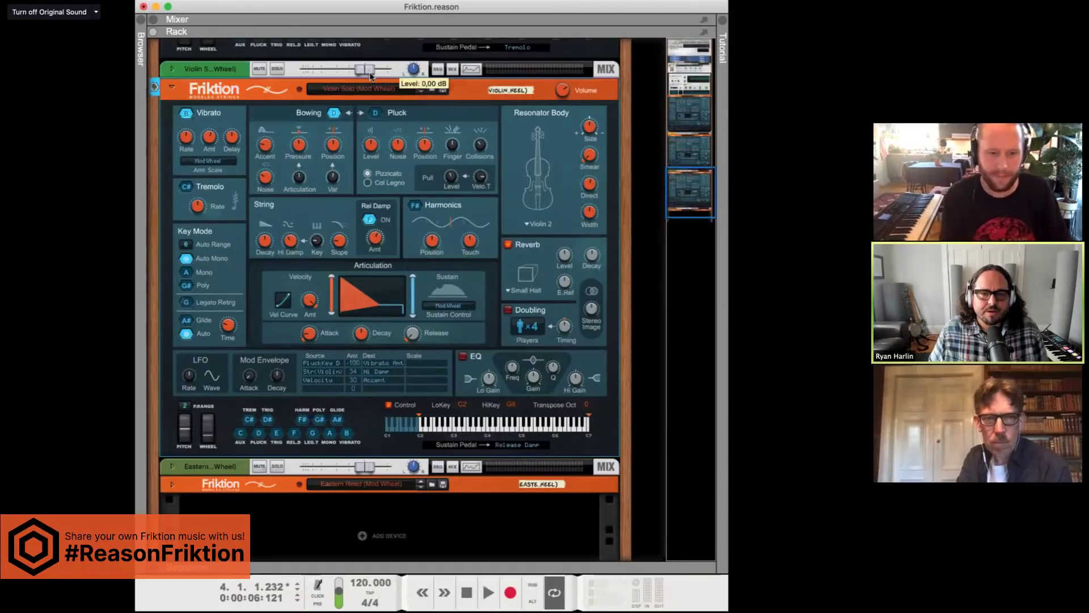
pyautogui.rightClick(338, 23)
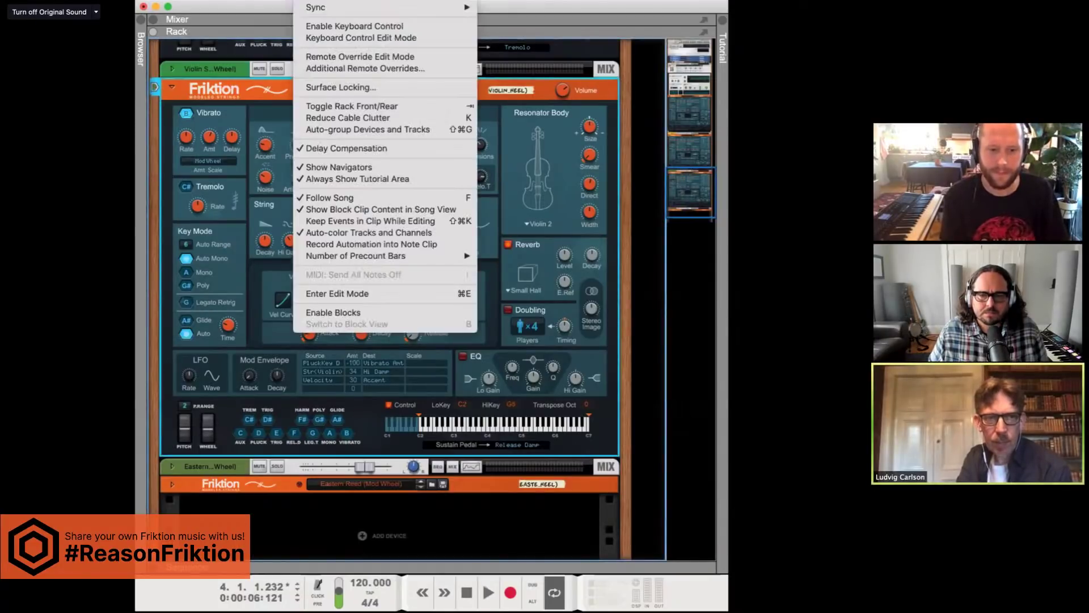
pyautogui.click(318, 67)
pyautogui.scroll(-5, 458, 316)
pyautogui.scroll(-10, 457, 316)
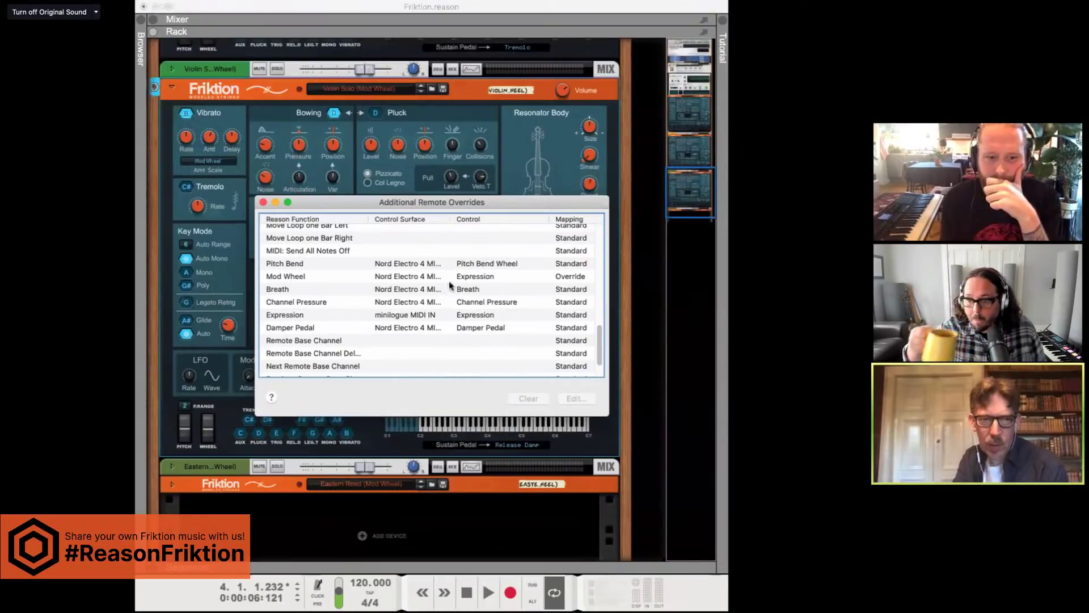
pyautogui.doubleClick(491, 278)
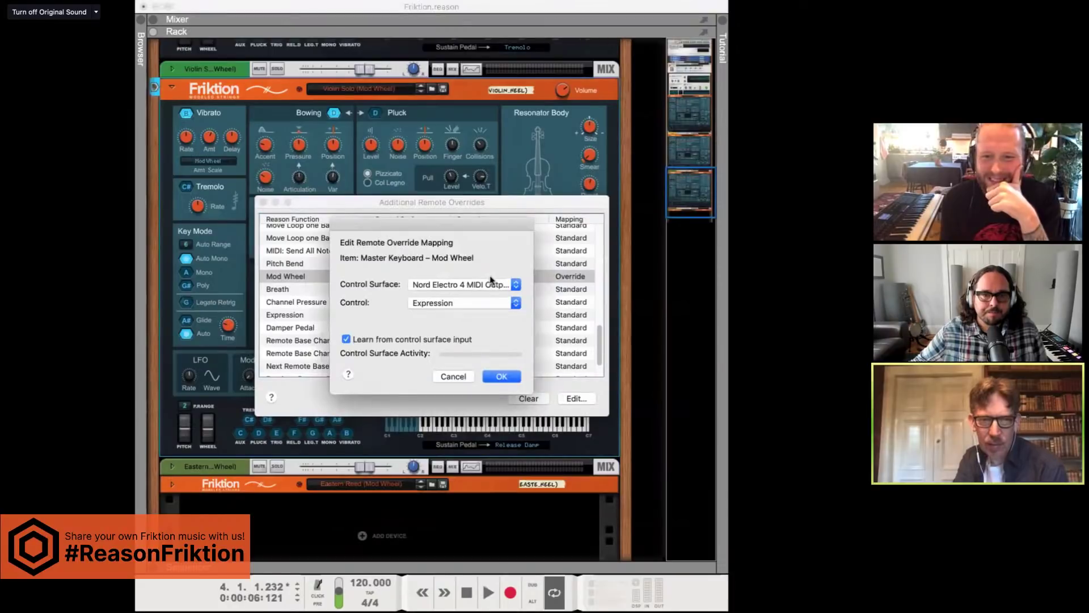
pyautogui.click(504, 378)
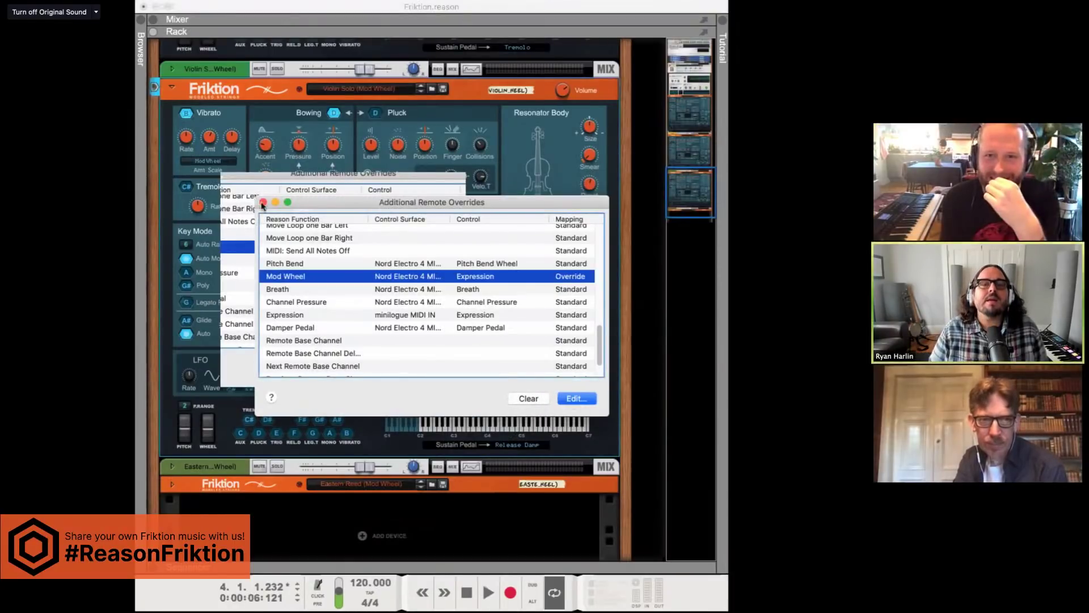
pyautogui.click(263, 202)
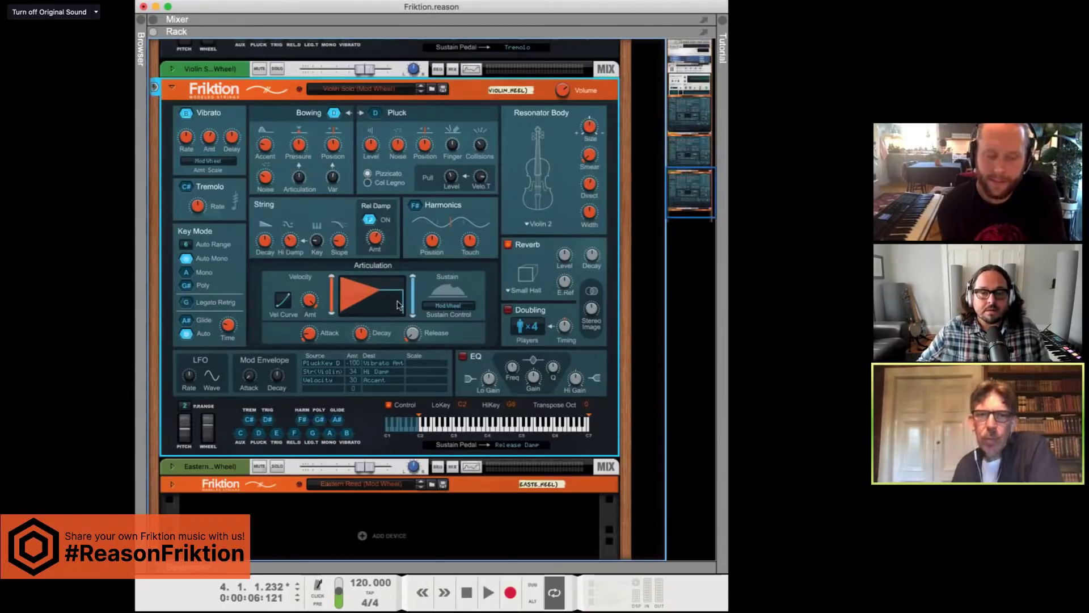
# - Load the Pizzicato Violins patch for audition, and return the device to the Violin Solo (Mod Wheel) patch
pyautogui.click(389, 86)
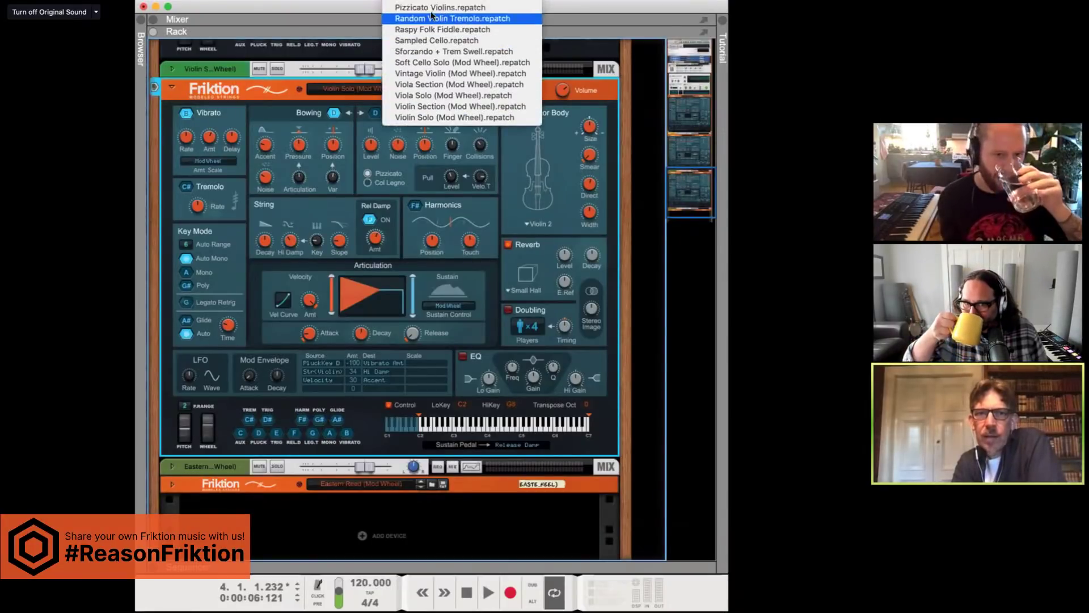
pyautogui.click(431, 7)
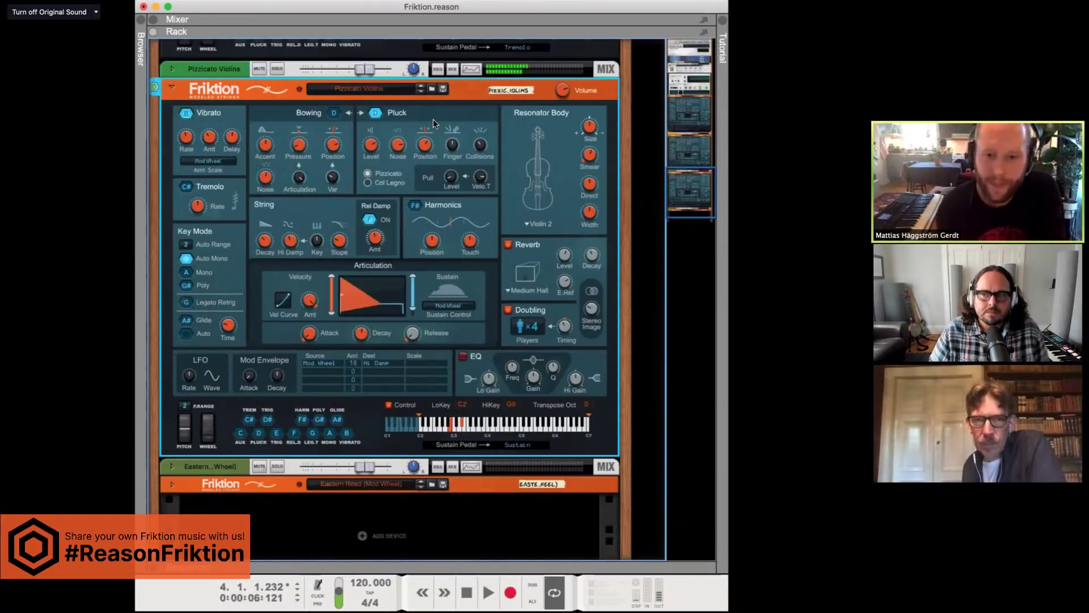
pyautogui.click(392, 89)
pyautogui.click(427, 196)
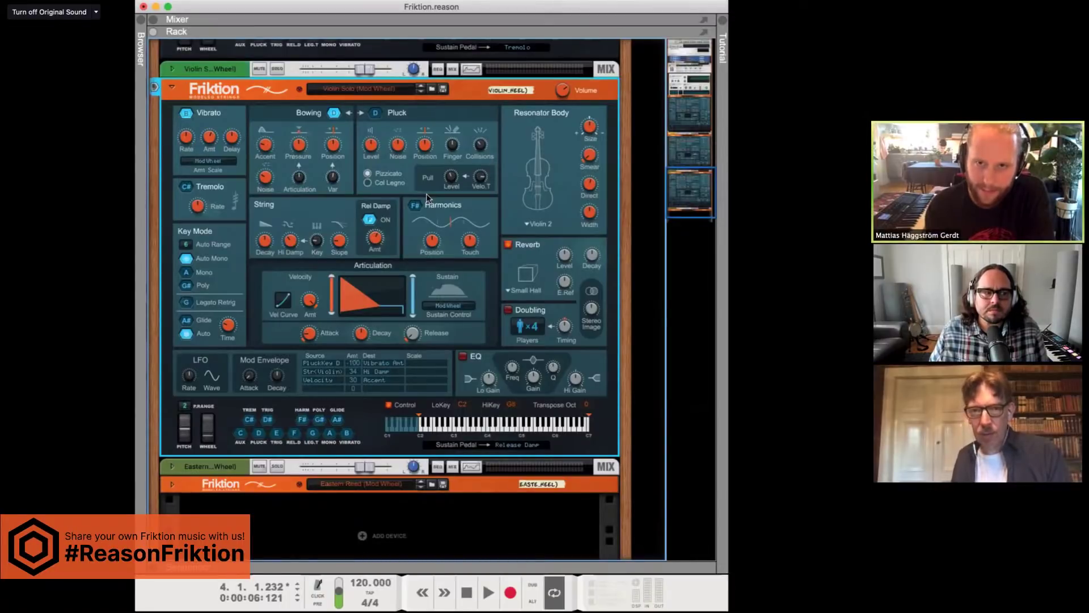
# - Try Sustain Knob as the Sustain Control source in the Articulation section, and restore Mod Wheel
pyautogui.click(459, 305)
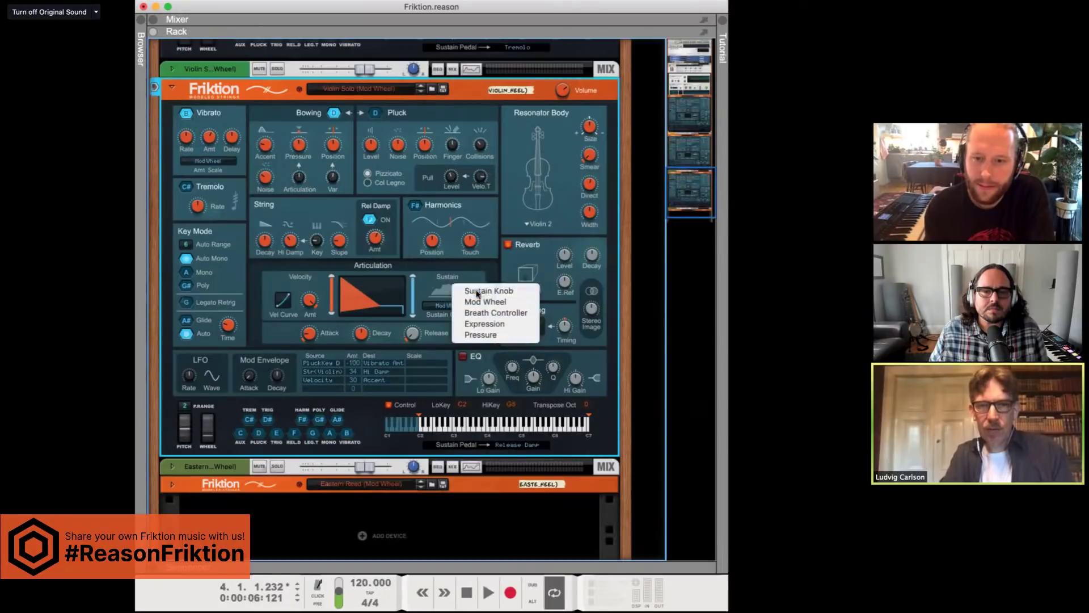
pyautogui.click(465, 289)
pyautogui.moveTo(454, 305)
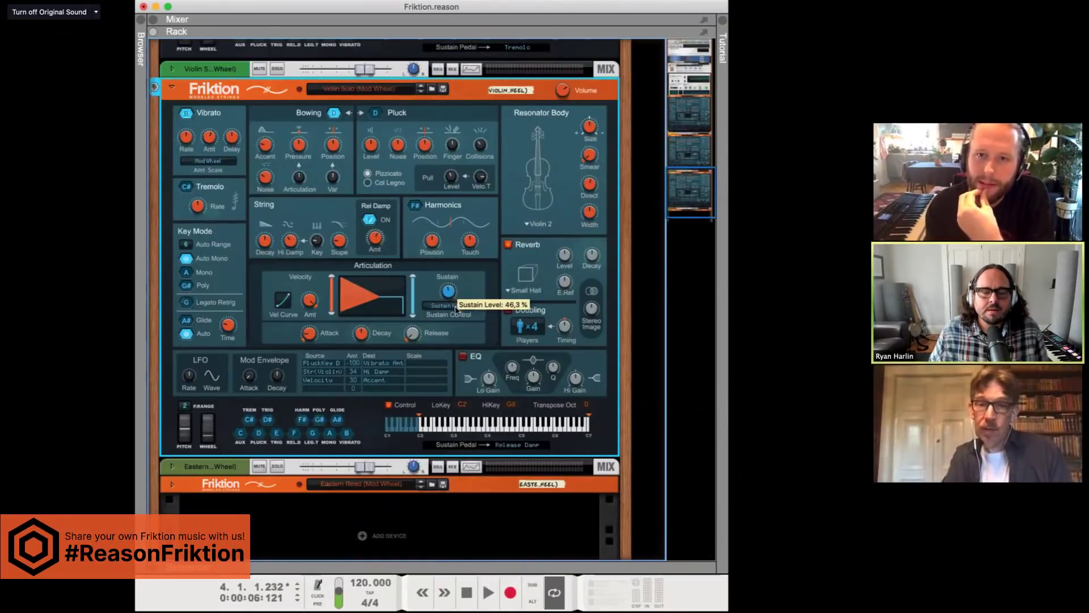
pyautogui.click(454, 307)
pyautogui.click(462, 312)
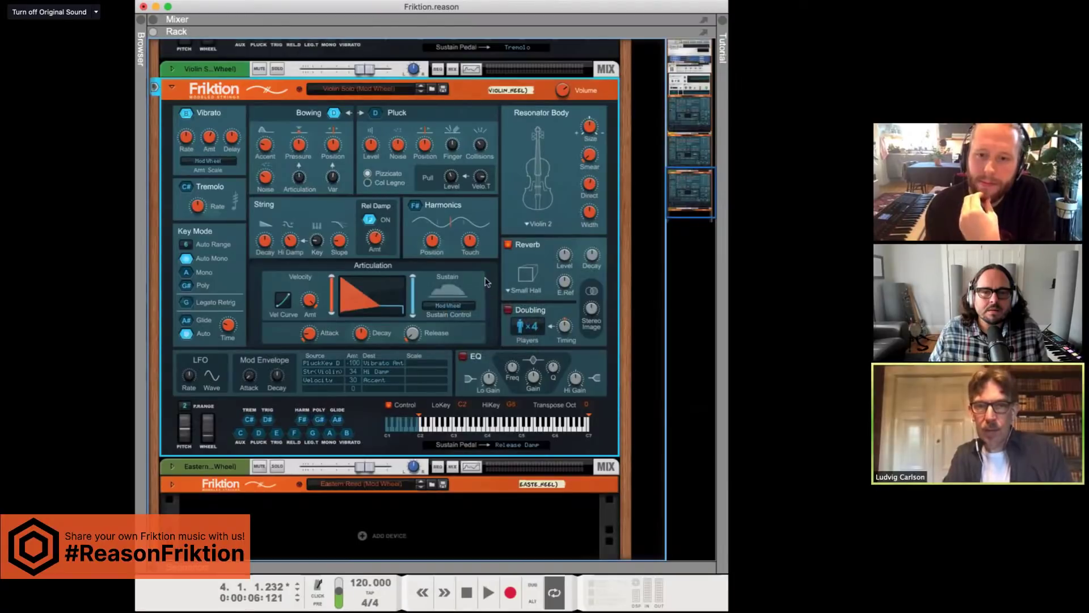
pyautogui.click(455, 309)
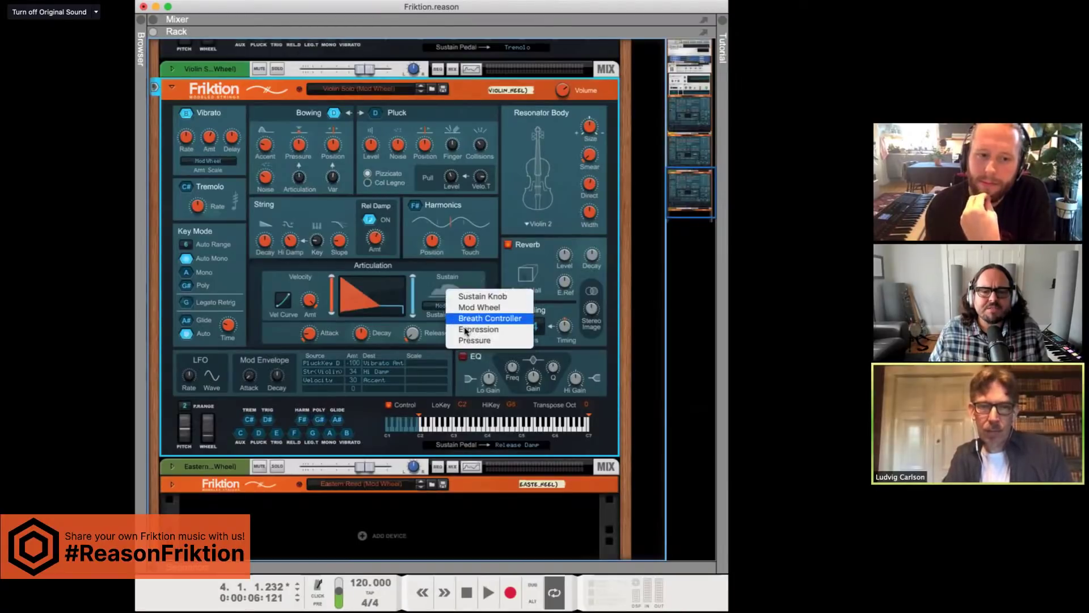
pyautogui.click(475, 272)
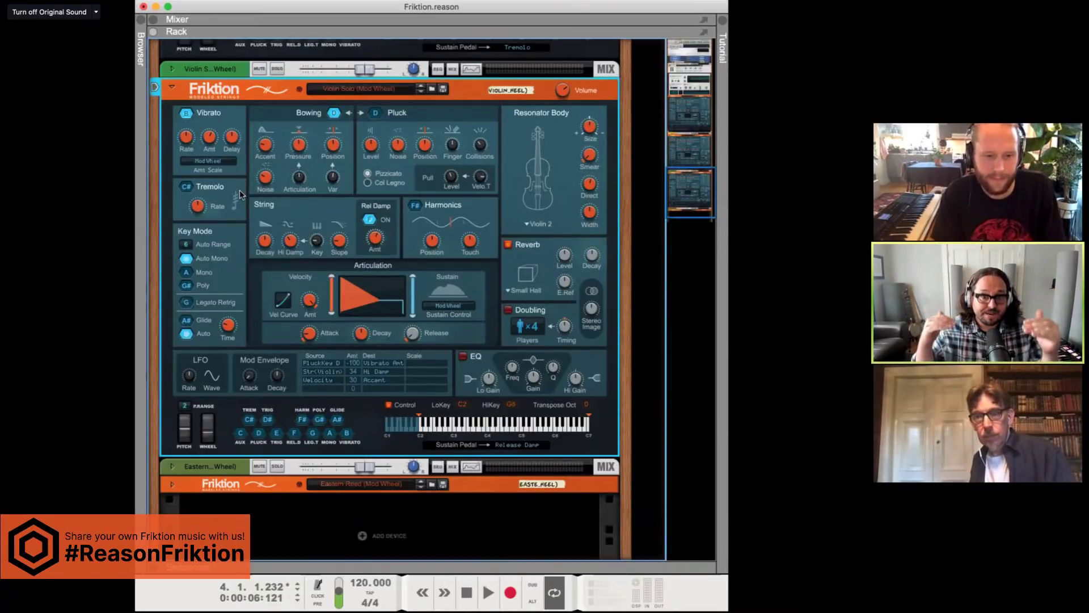
# - Turn the vibrato's amount scaling off, and set it back to Mod Wheel
pyautogui.moveTo(209, 140)
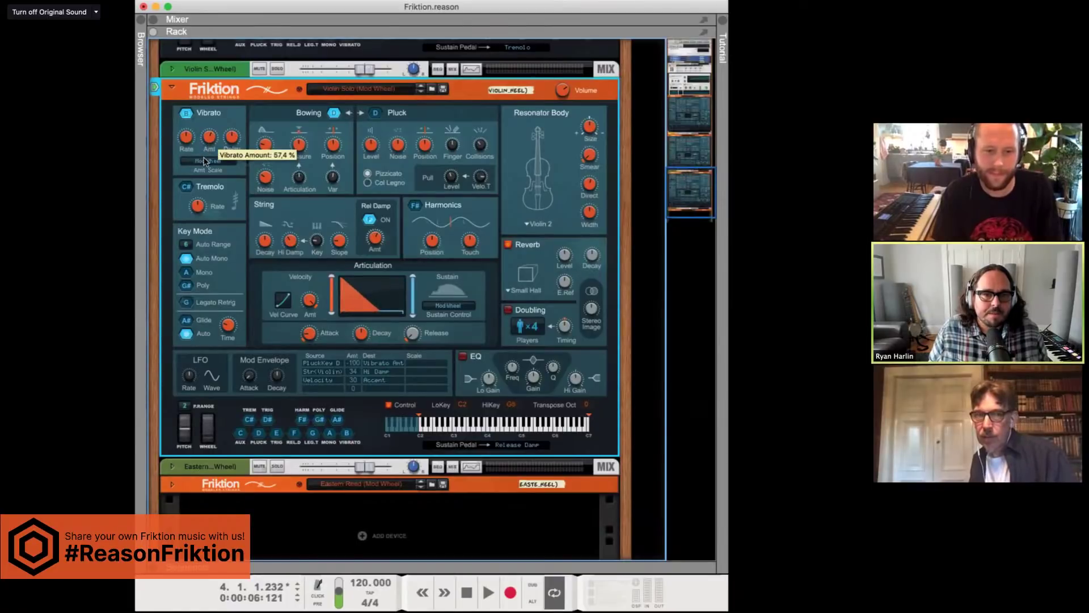
pyautogui.click(205, 161)
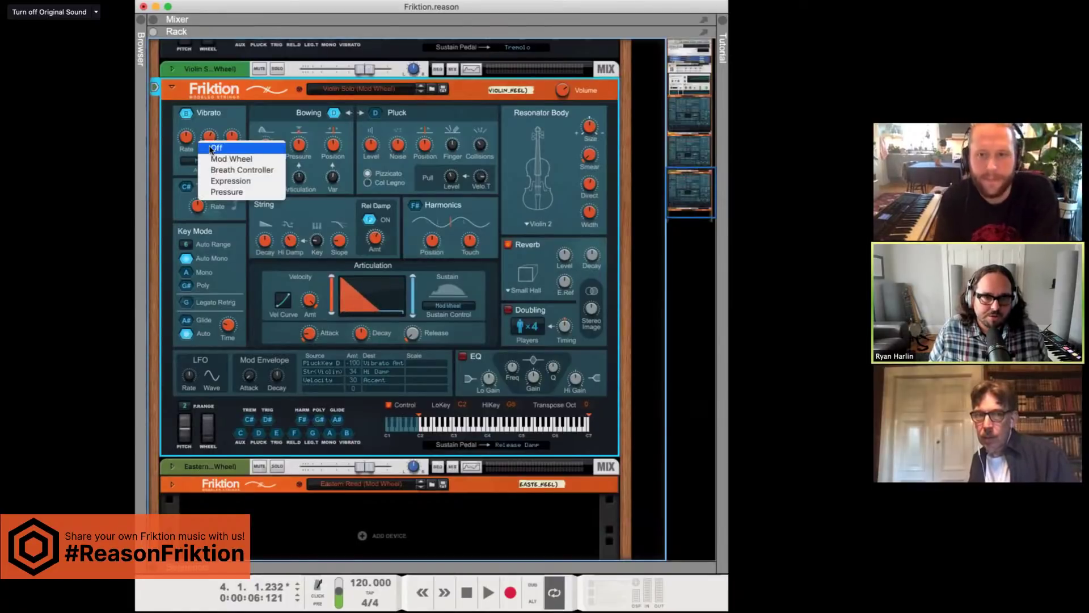
pyautogui.click(211, 149)
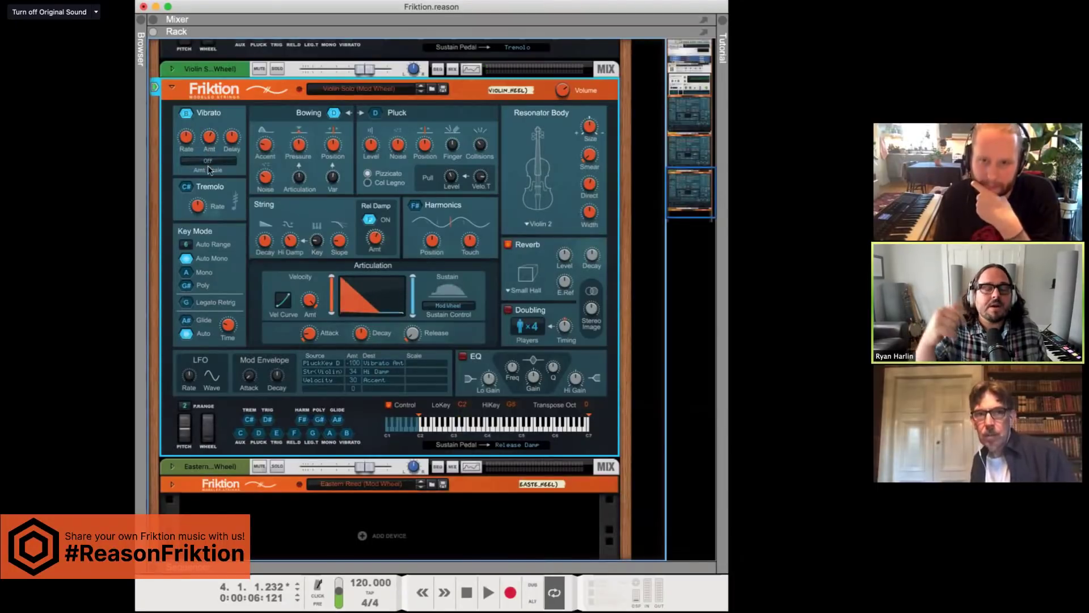
pyautogui.click(208, 163)
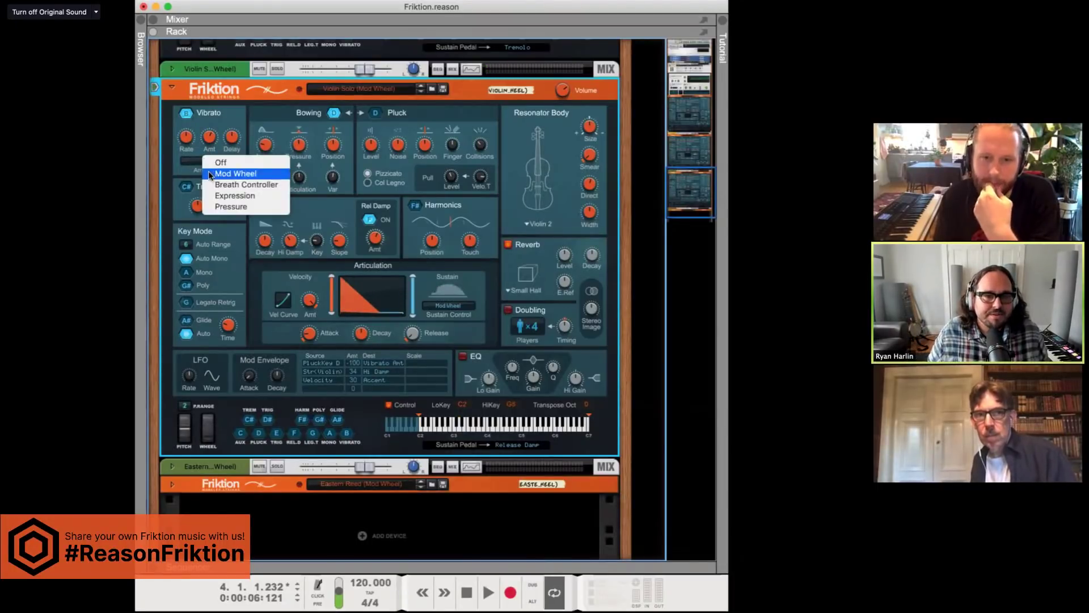
pyautogui.click(210, 172)
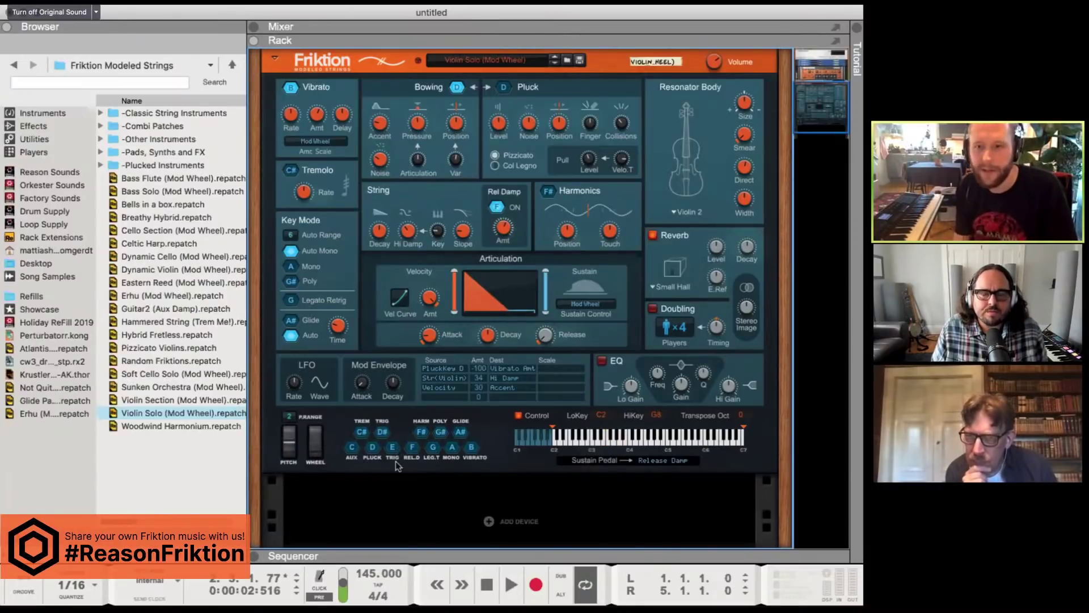
pyautogui.press('F5')
pyautogui.click(650, 406)
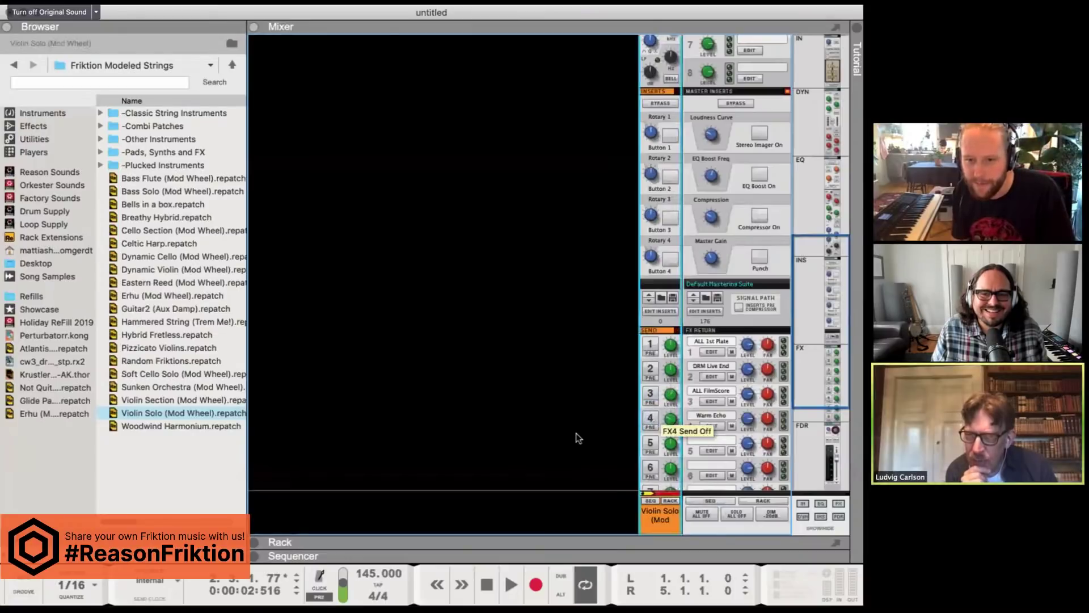
pyautogui.press('F7')
pyautogui.press('F6')
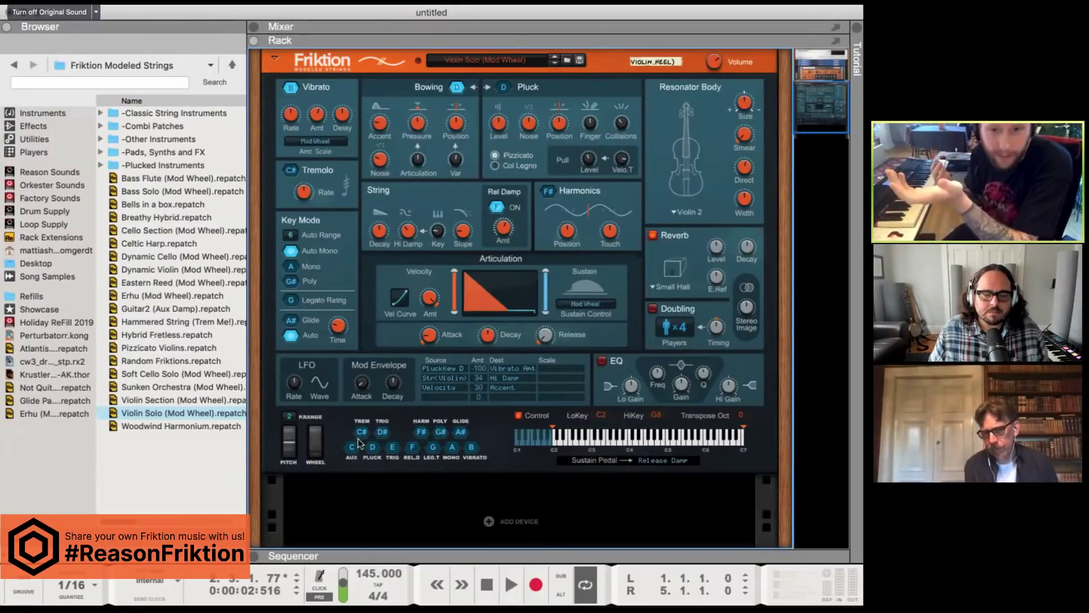
# - Switch the violin's playing mode from Bowing to Pluck, and switch back to Bowing
pyautogui.click(503, 88)
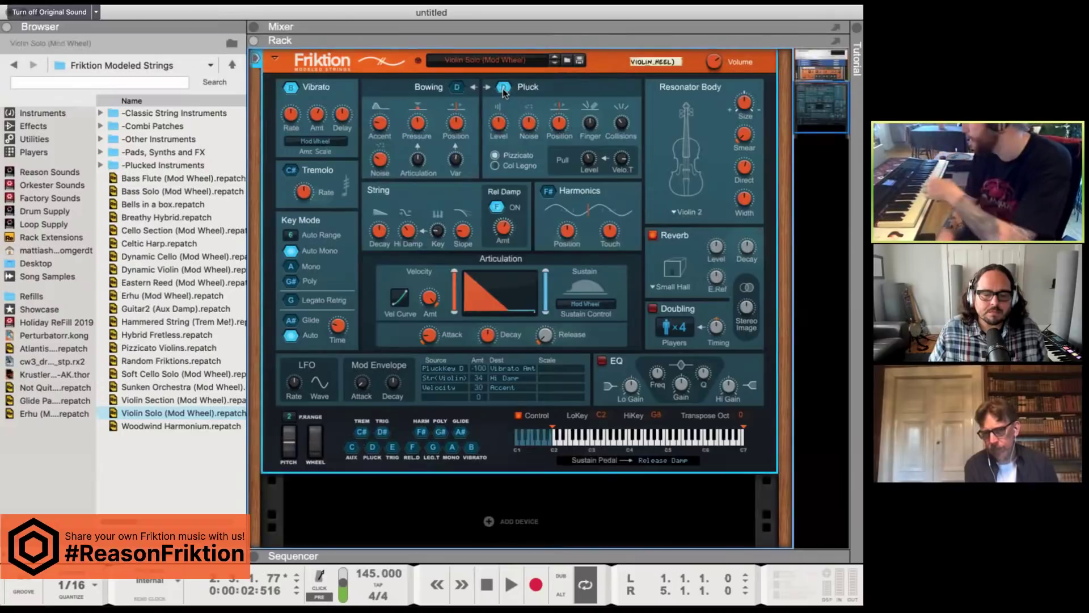
pyautogui.click(457, 88)
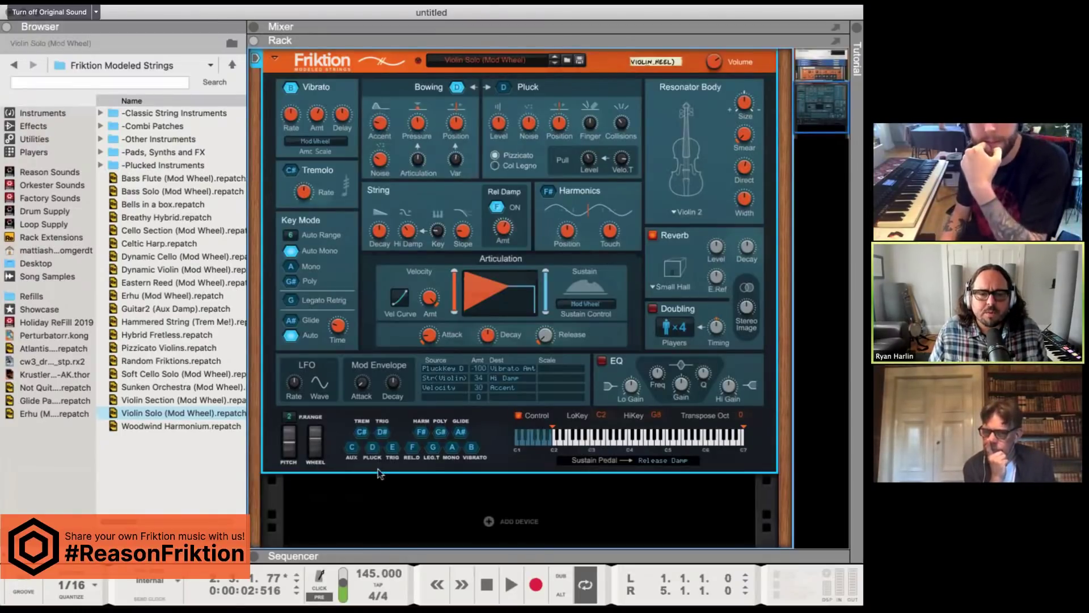
pyautogui.click(348, 512)
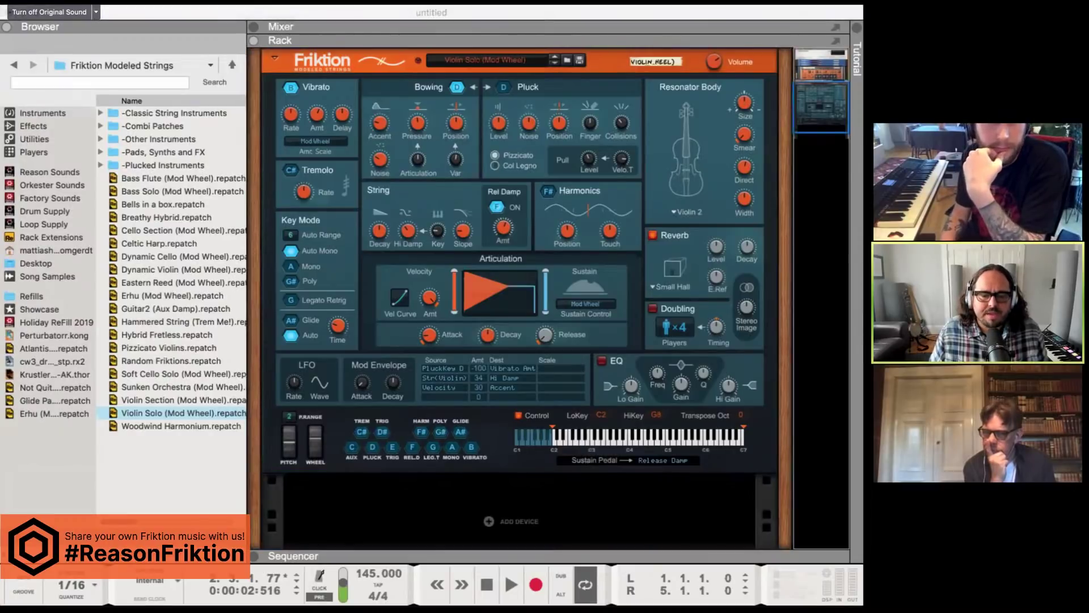
pyautogui.click(363, 513)
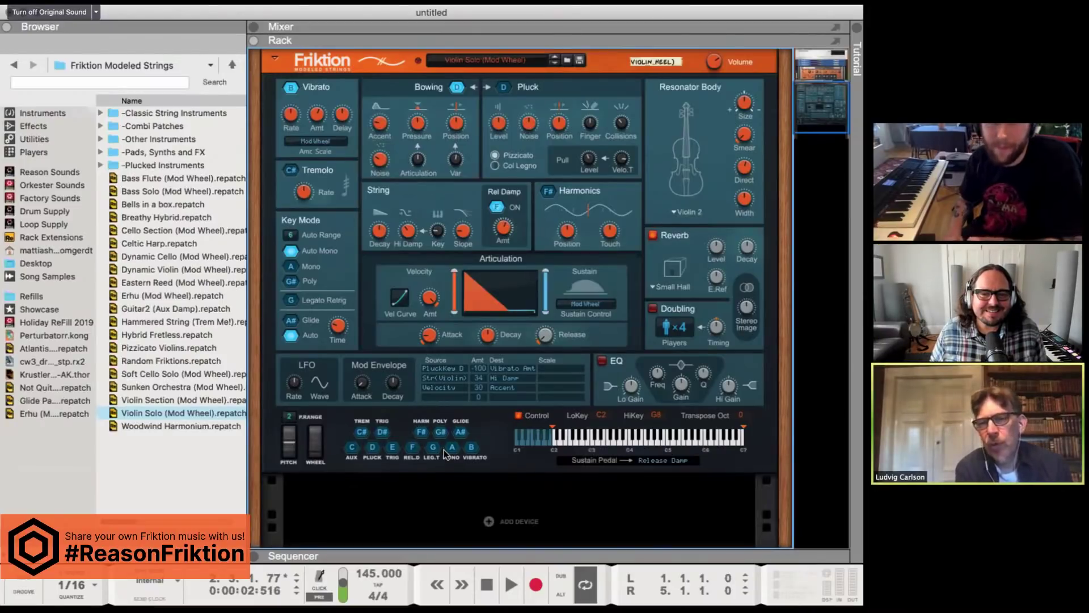
# - Try the Mono key mode on the violin, and return to Auto Mono
pyautogui.click(291, 265)
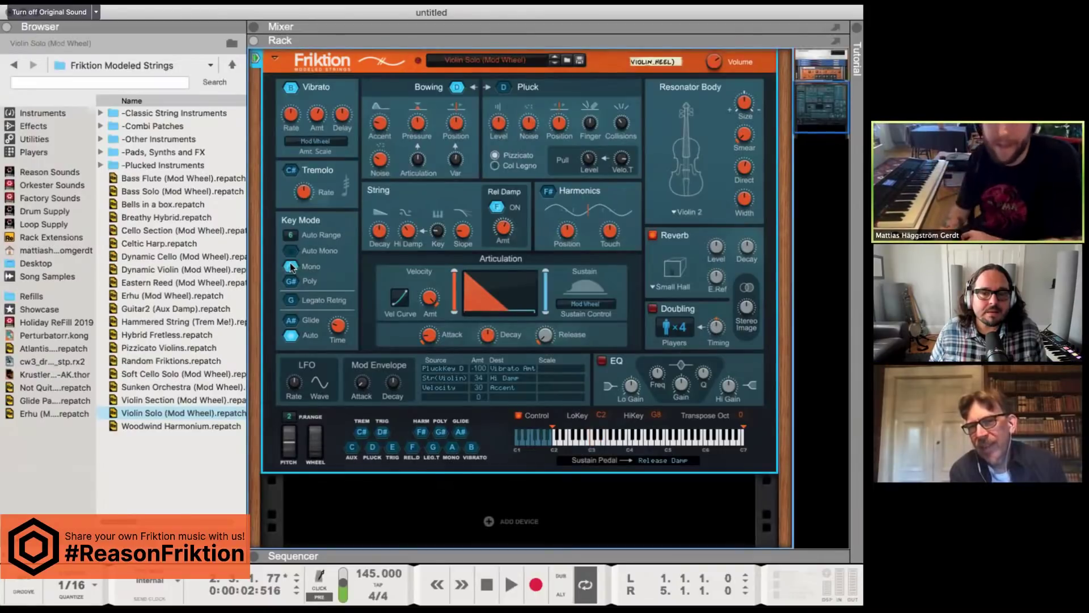
pyautogui.click(293, 267)
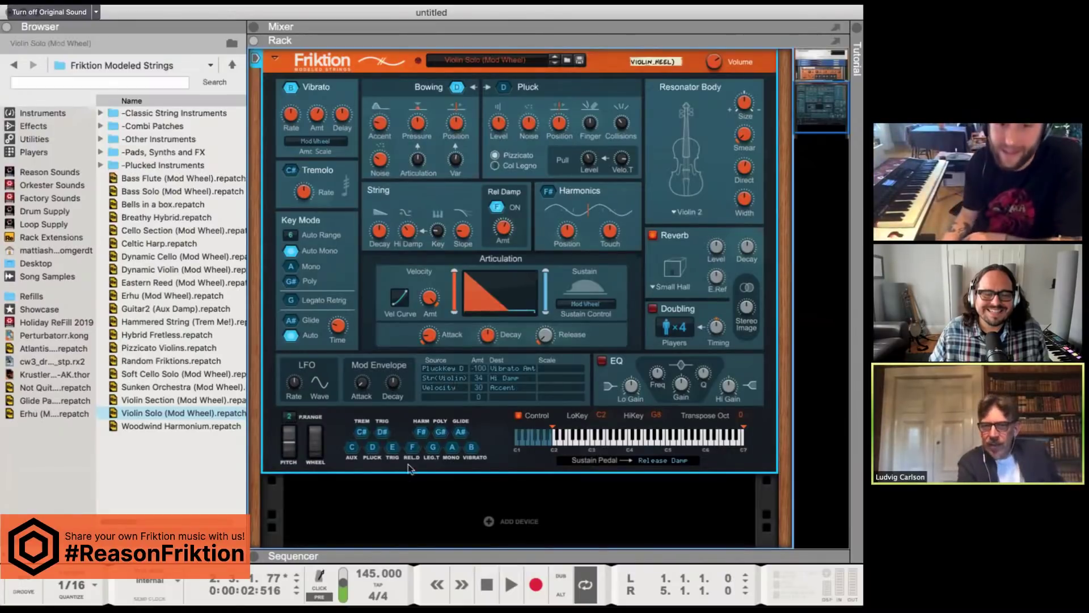
pyautogui.click(378, 509)
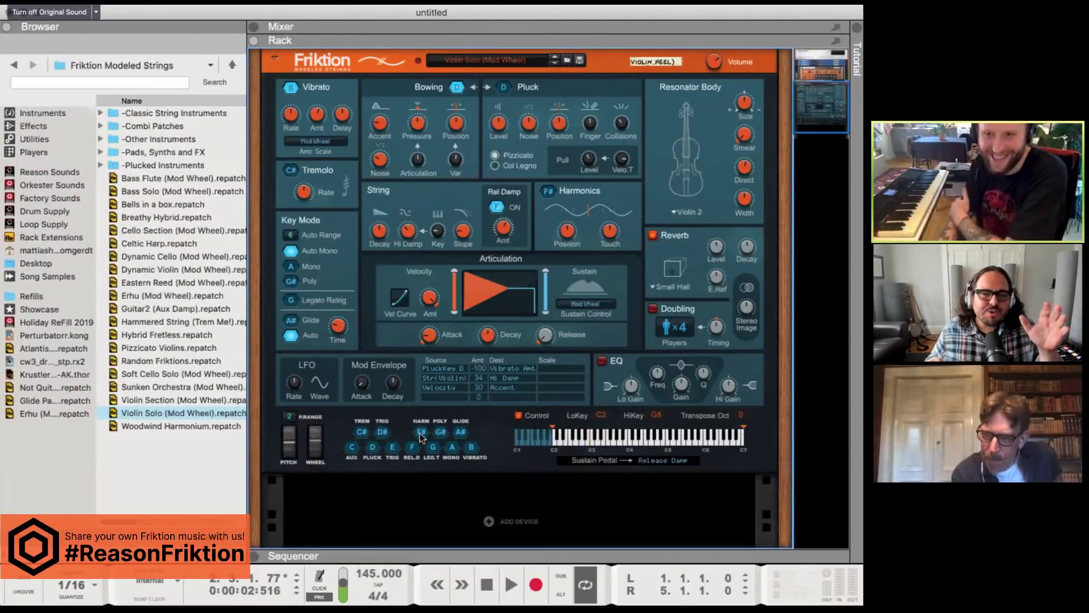
# - Raise the mix channel level of the Violin Solo track to 1.01 dB
pyautogui.scroll(3, 472, 152)
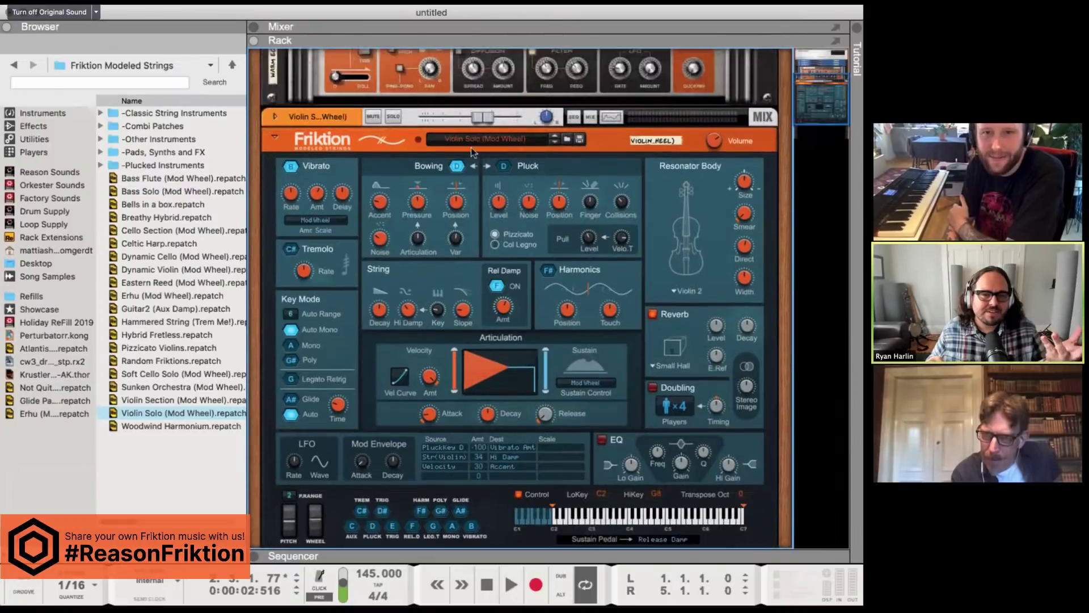
pyautogui.moveTo(483, 121); pyautogui.dragTo(492, 121)
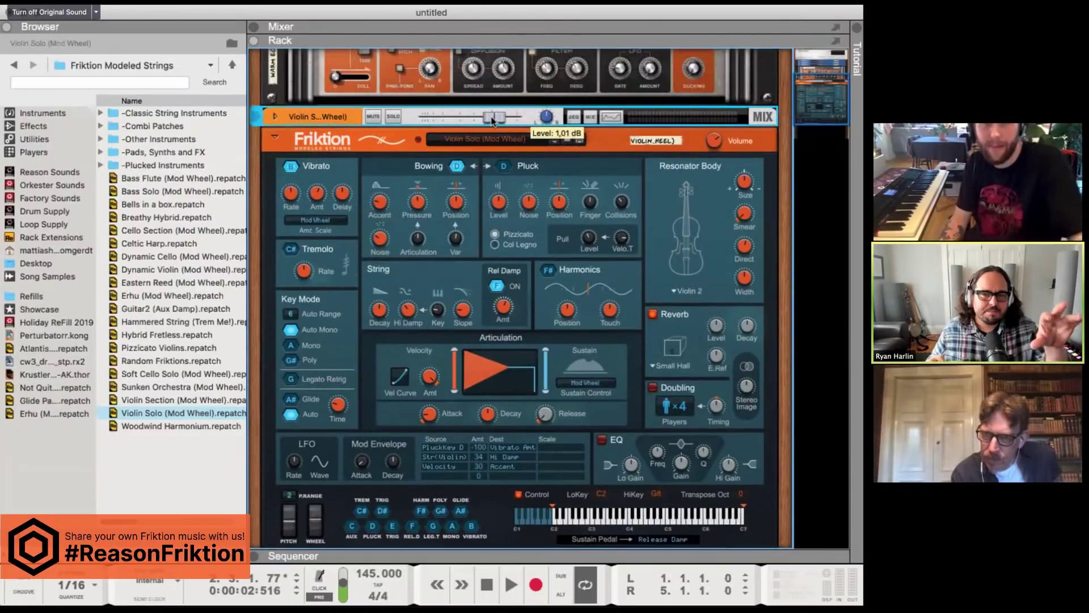
# - Assign AuxKey C as the source of the fourth modulation row, and turn on Harmonics
pyautogui.scroll(-5, 512, 284)
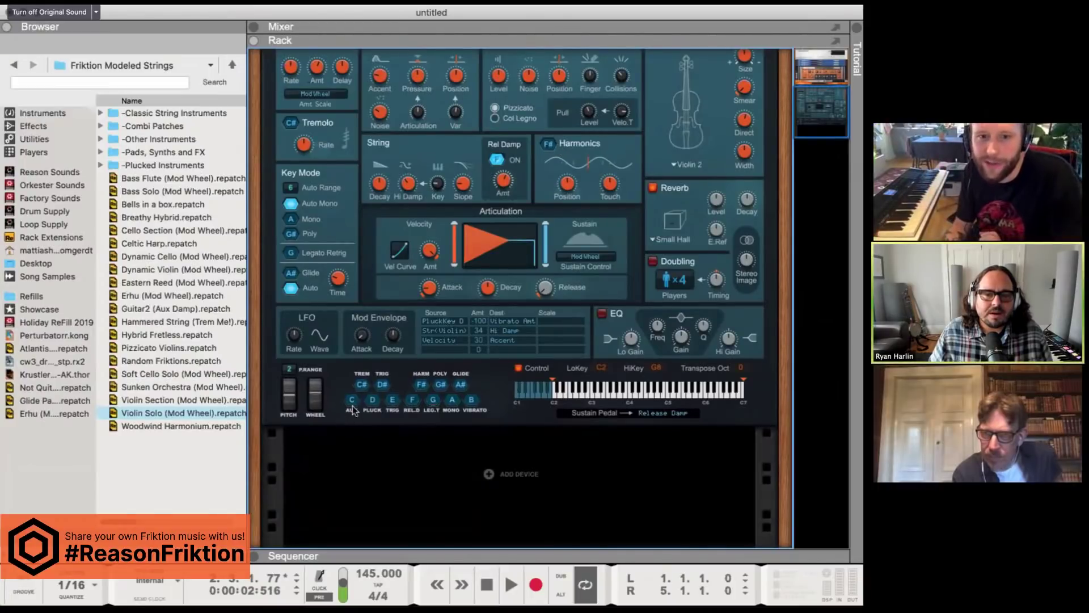
pyautogui.click(438, 349)
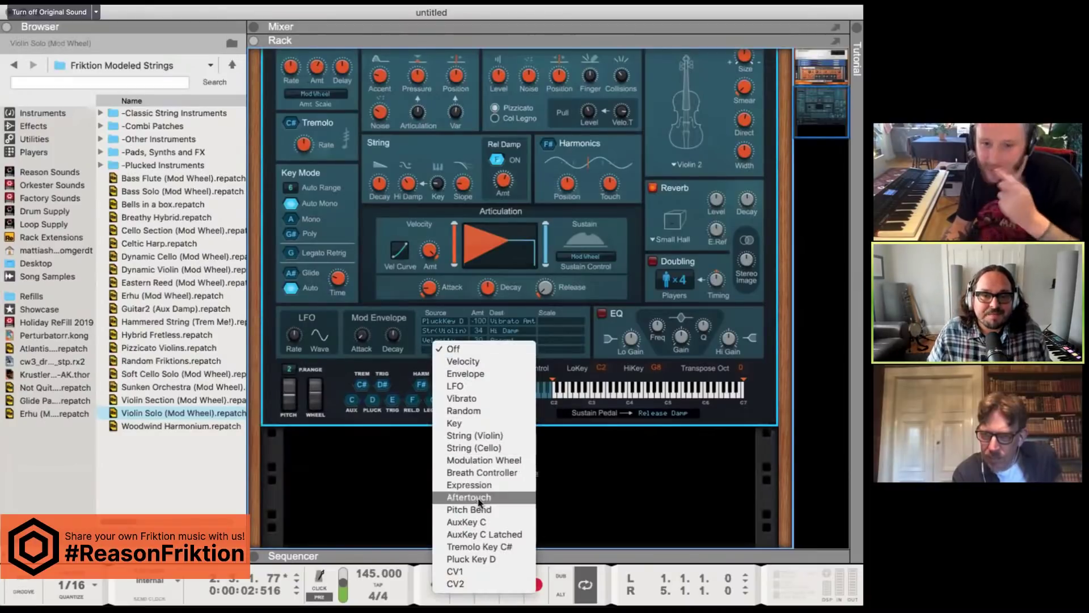
pyautogui.click(464, 522)
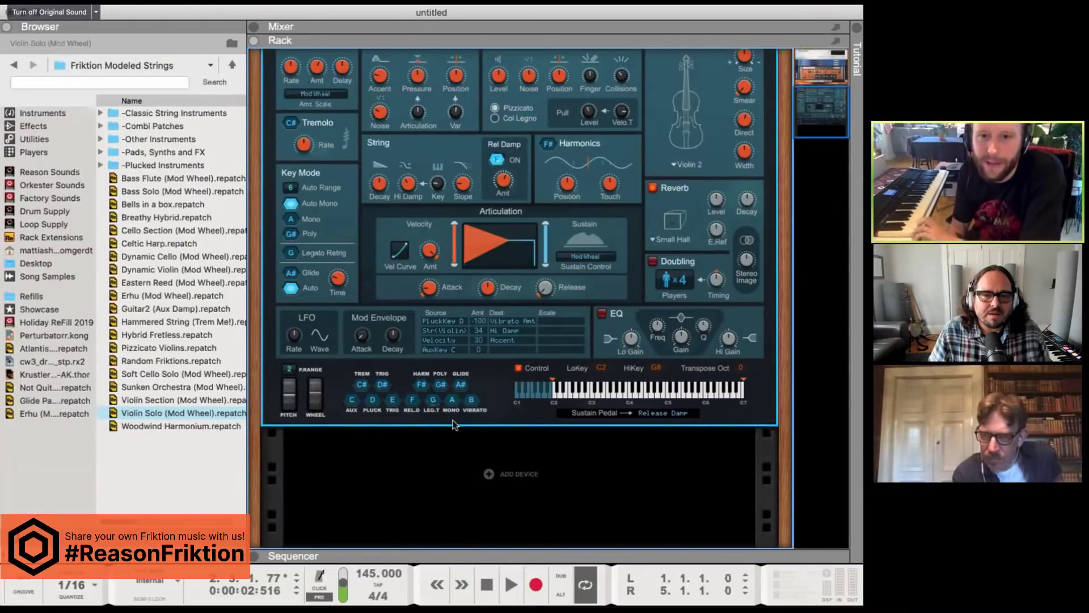
pyautogui.click(548, 146)
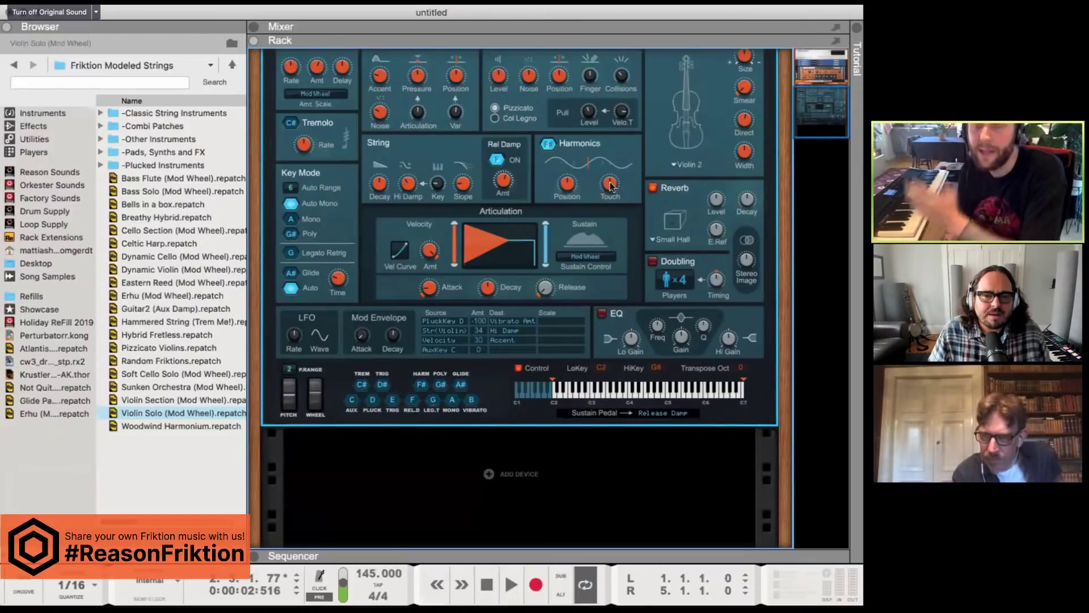
# - Set the fourth modulation row's destination to Harmonic Touch and its amount to 100
pyautogui.moveTo(610, 187)
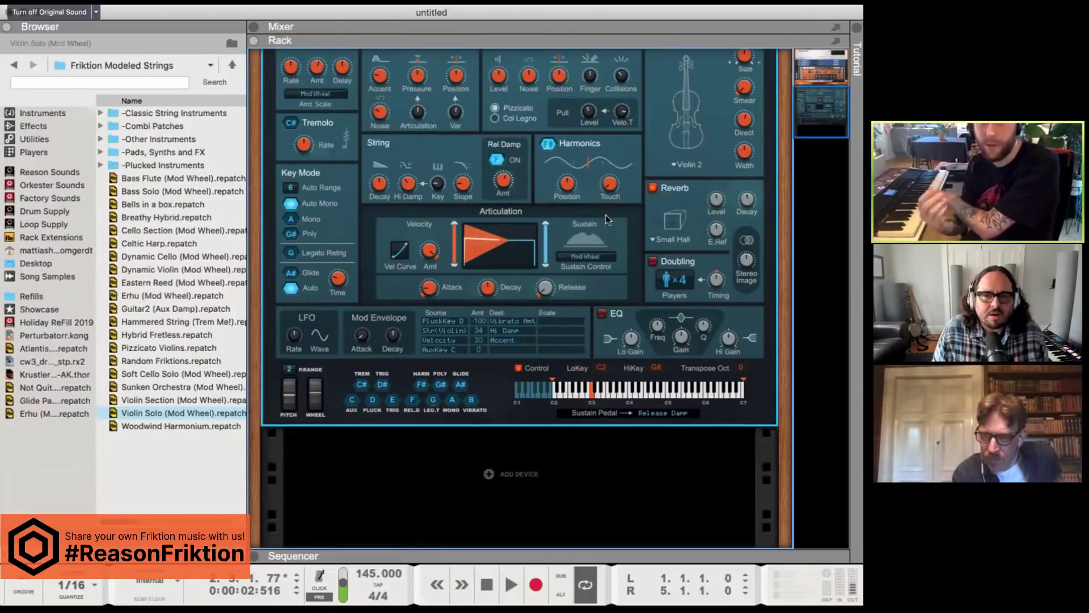
pyautogui.click(511, 349)
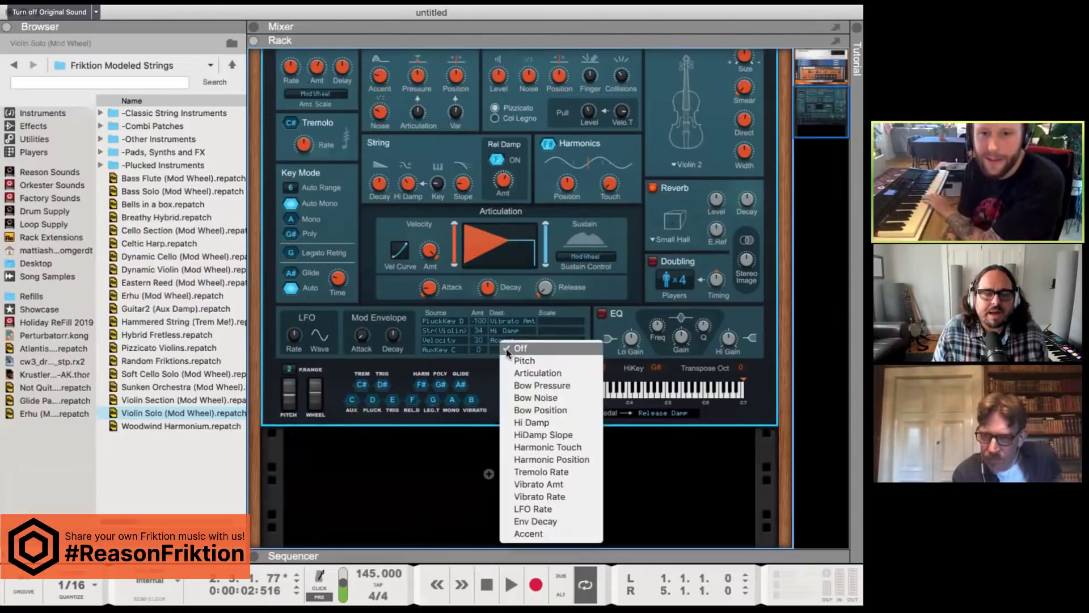
pyautogui.click(584, 447)
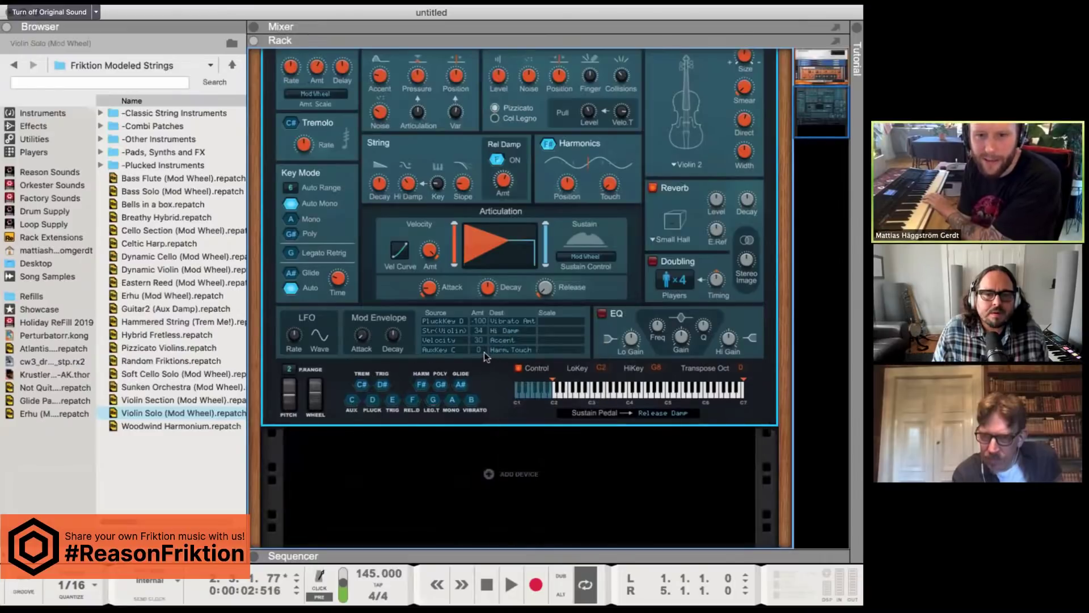
pyautogui.moveTo(483, 350)
pyautogui.mouseDown()
pyautogui.moveTo(493, 310)
pyautogui.moveTo(470, 353)
pyautogui.mouseUp()
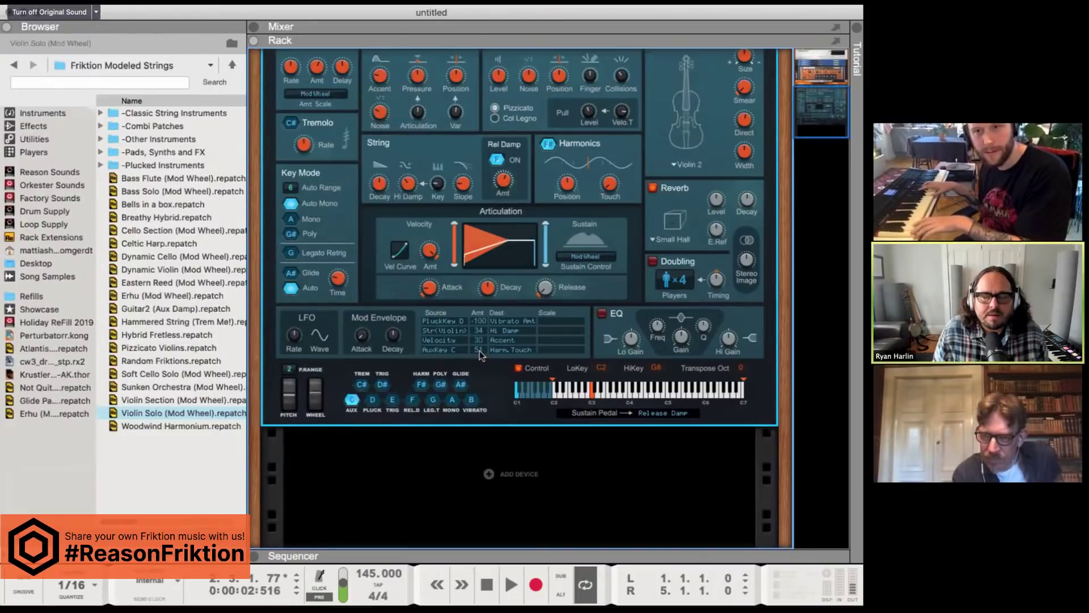
pyautogui.moveTo(479, 350); pyautogui.dragTo(489, 328)
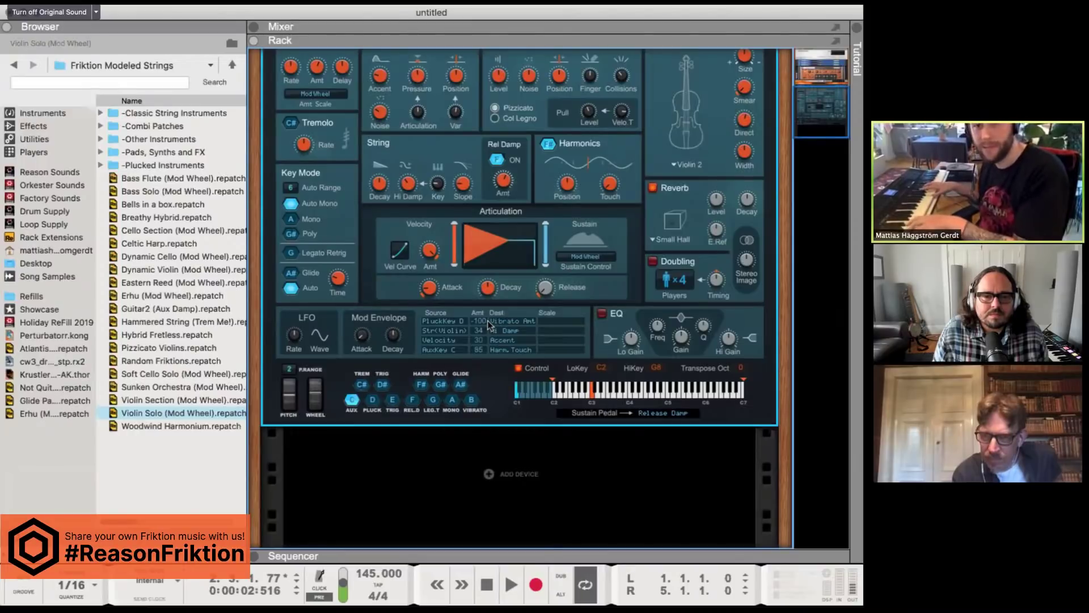
pyautogui.moveTo(485, 356); pyautogui.dragTo(489, 254)
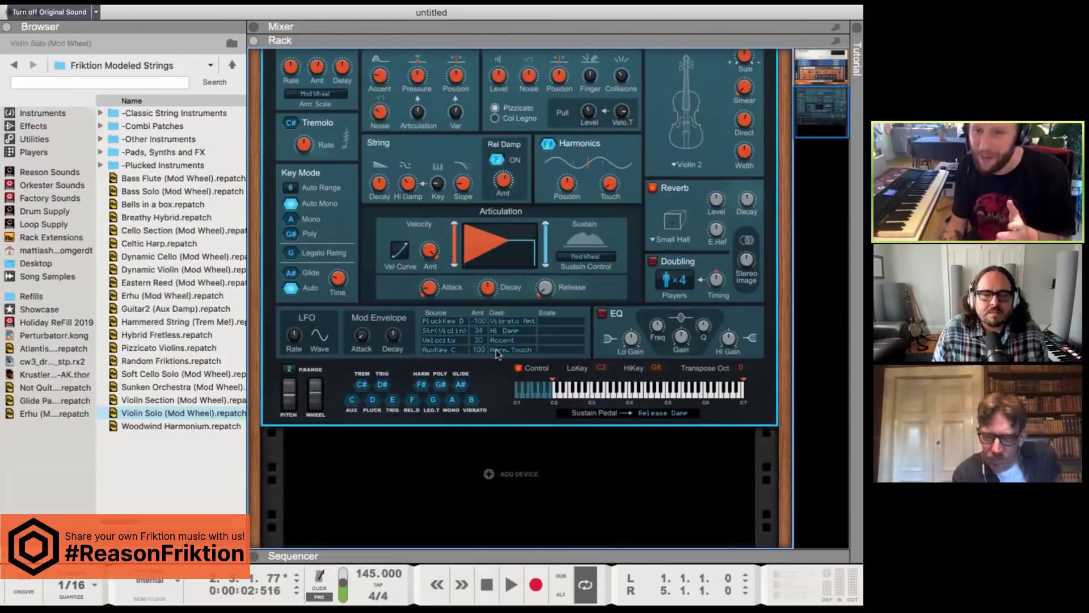
# - Clear the fourth modulation row, and look through its available modulation sources, including AuxKey C Latched
pyautogui.moveTo(510, 358); pyautogui.dragTo(433, 359)
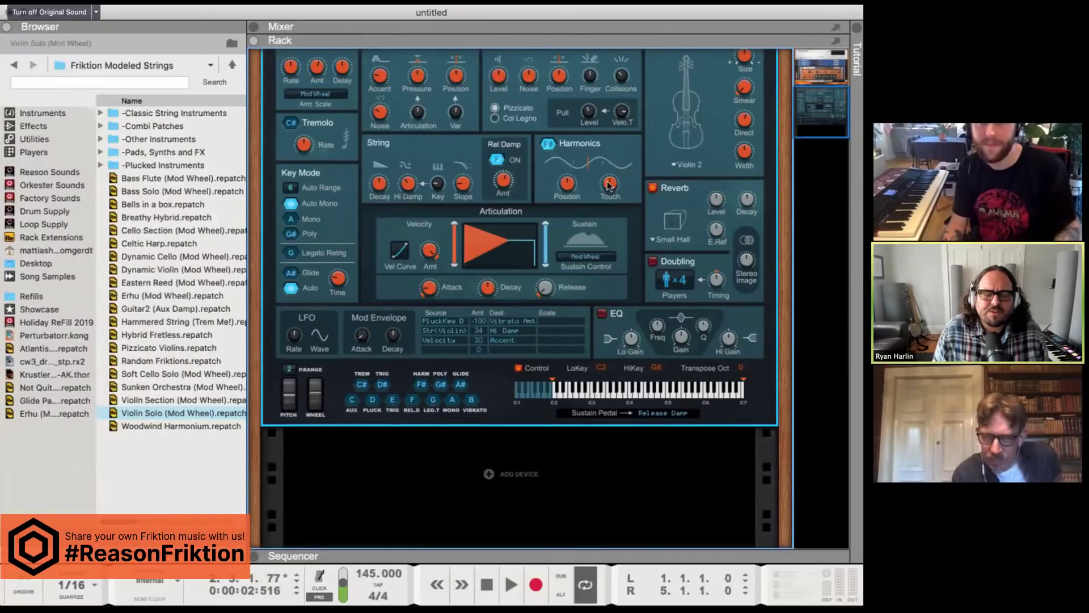
pyautogui.click(435, 351)
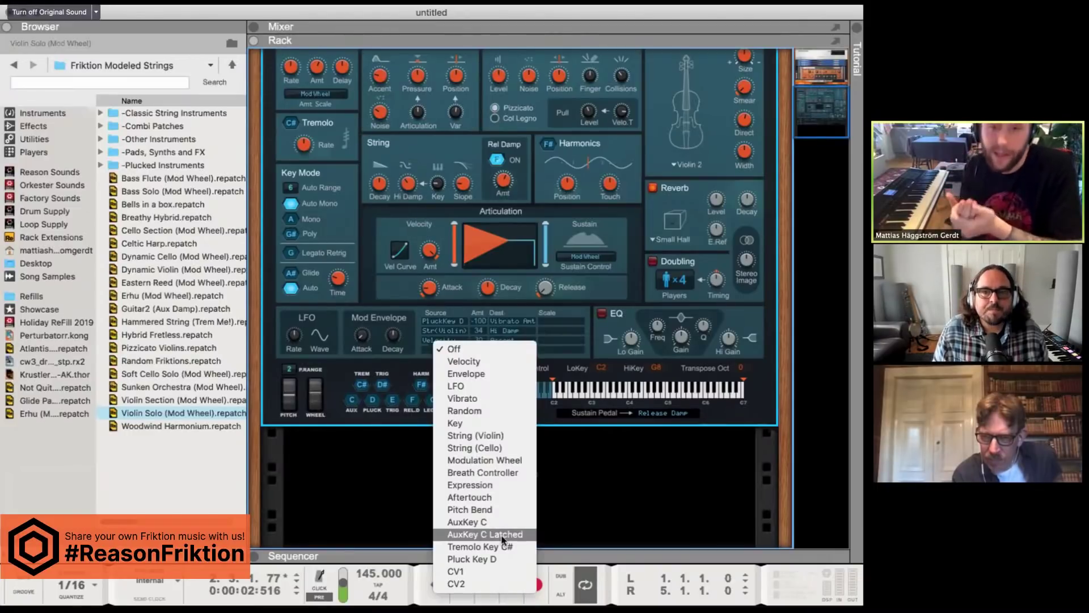
pyautogui.click(390, 499)
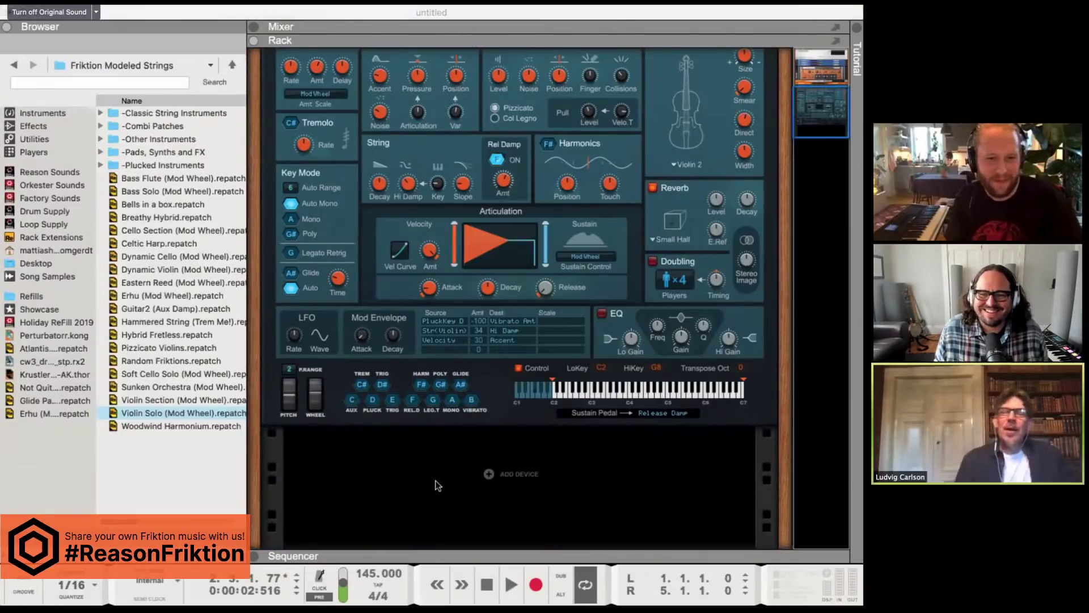
pyautogui.click(375, 492)
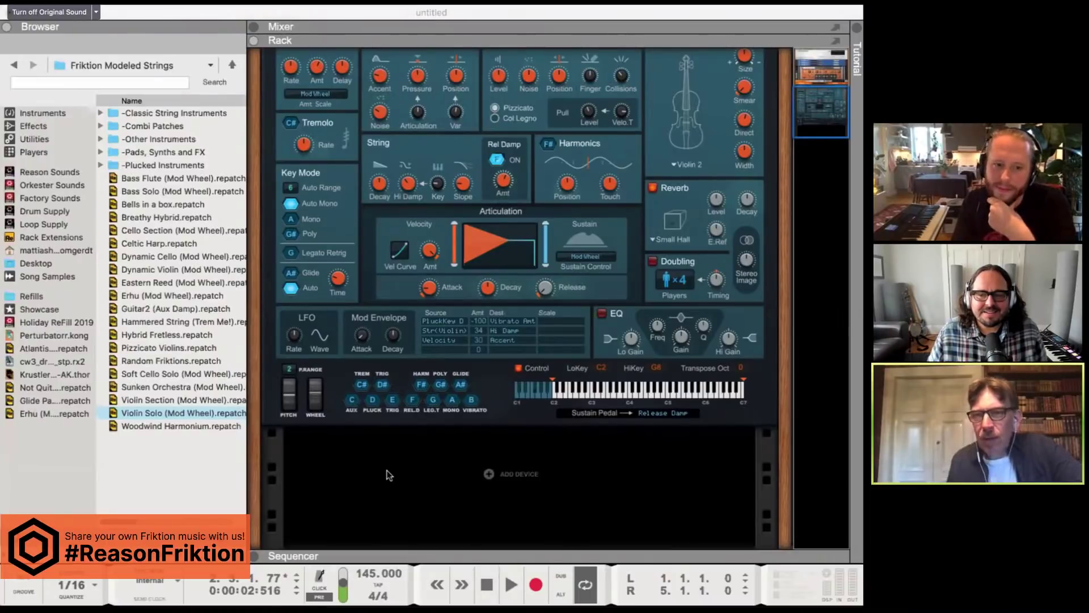
pyautogui.click(389, 475)
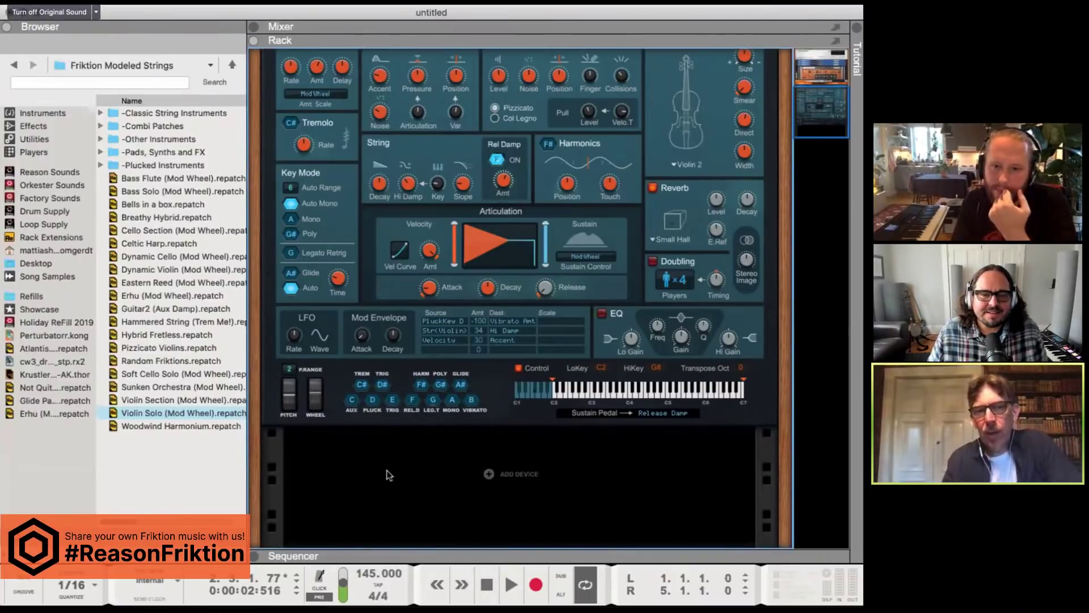
# - Turn Harmonics on for the violin, and turn it off again
pyautogui.click(365, 383)
pyautogui.scroll(2, 363, 384)
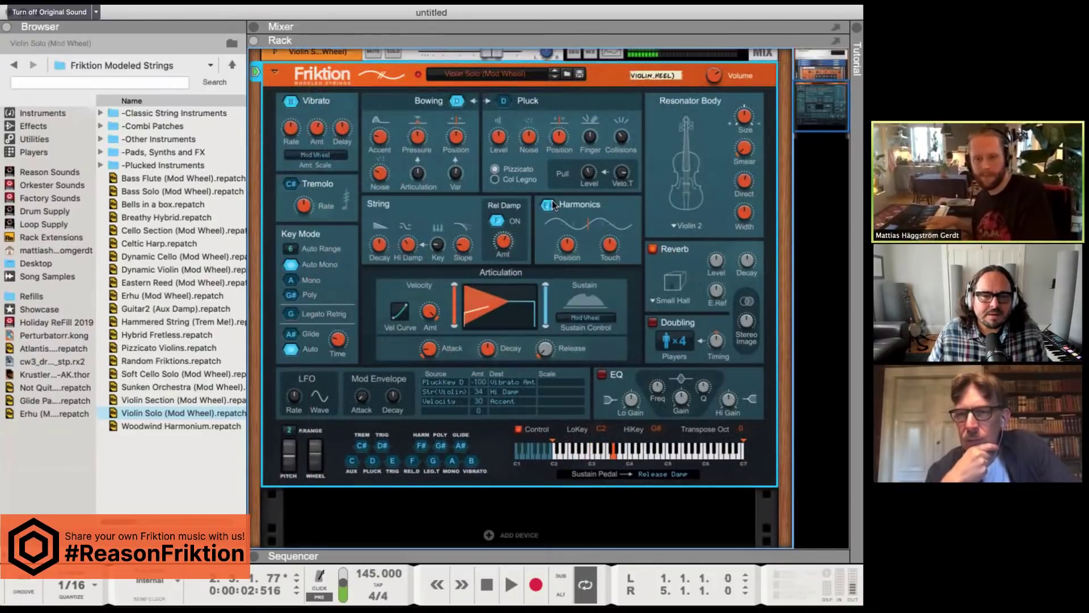
pyautogui.click(548, 206)
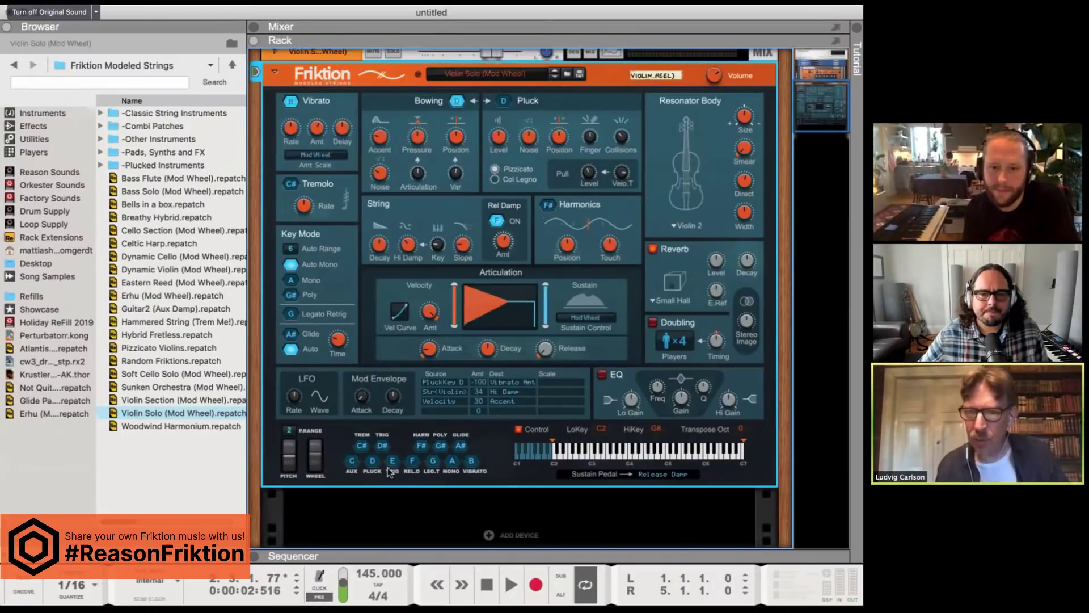
pyautogui.click(349, 505)
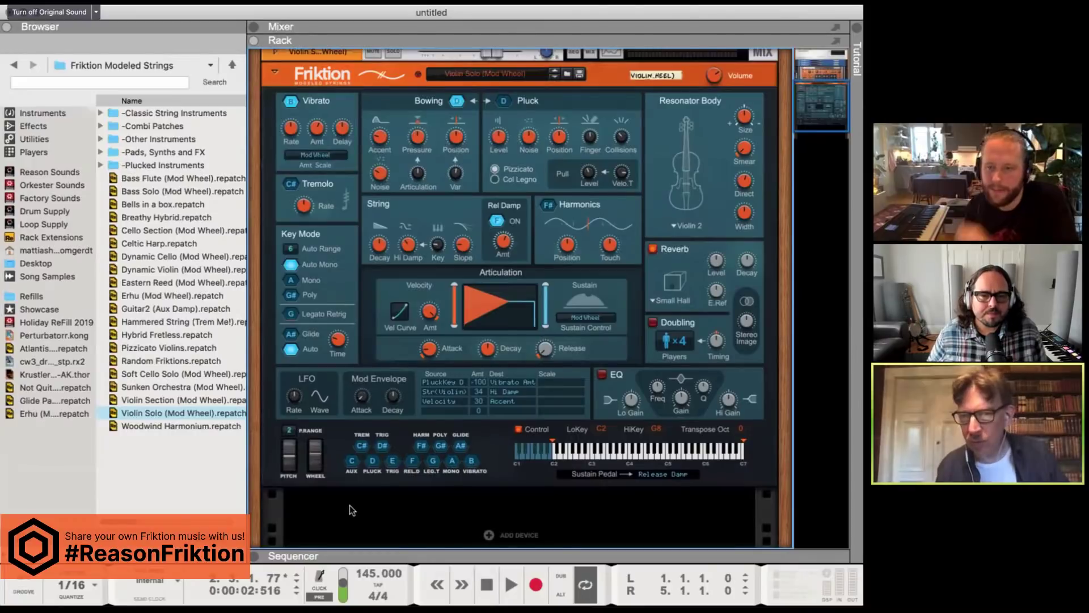
pyautogui.rightClick(543, 206)
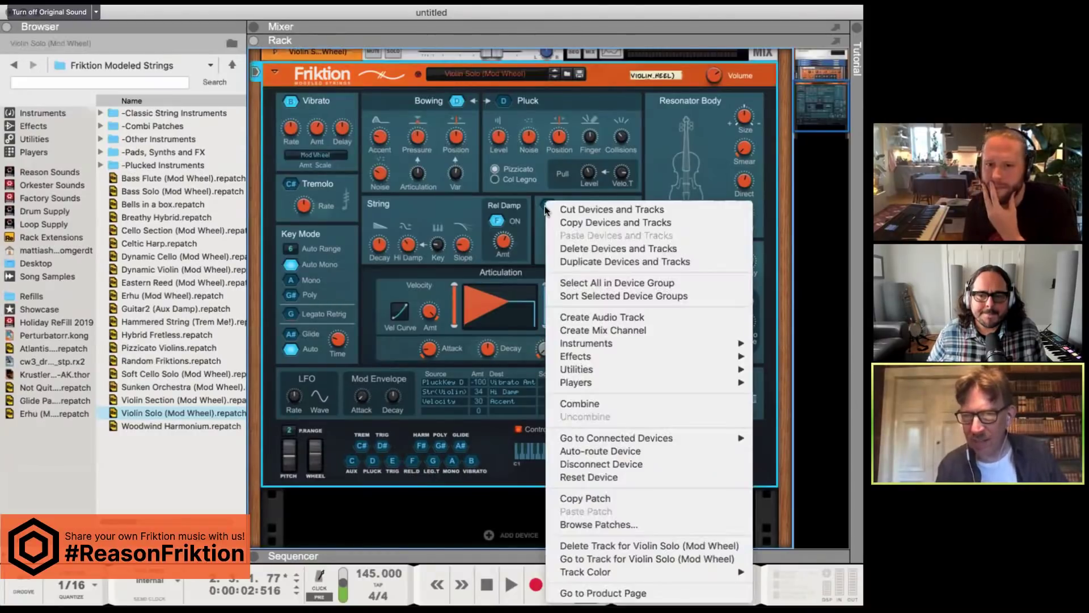
pyautogui.click(536, 216)
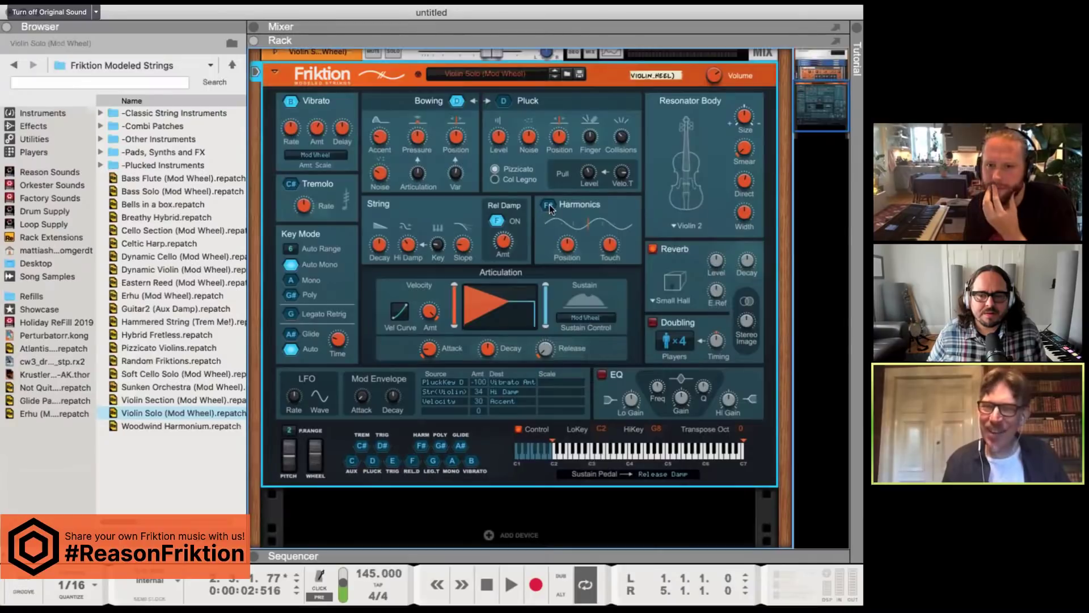
pyautogui.rightClick(548, 207)
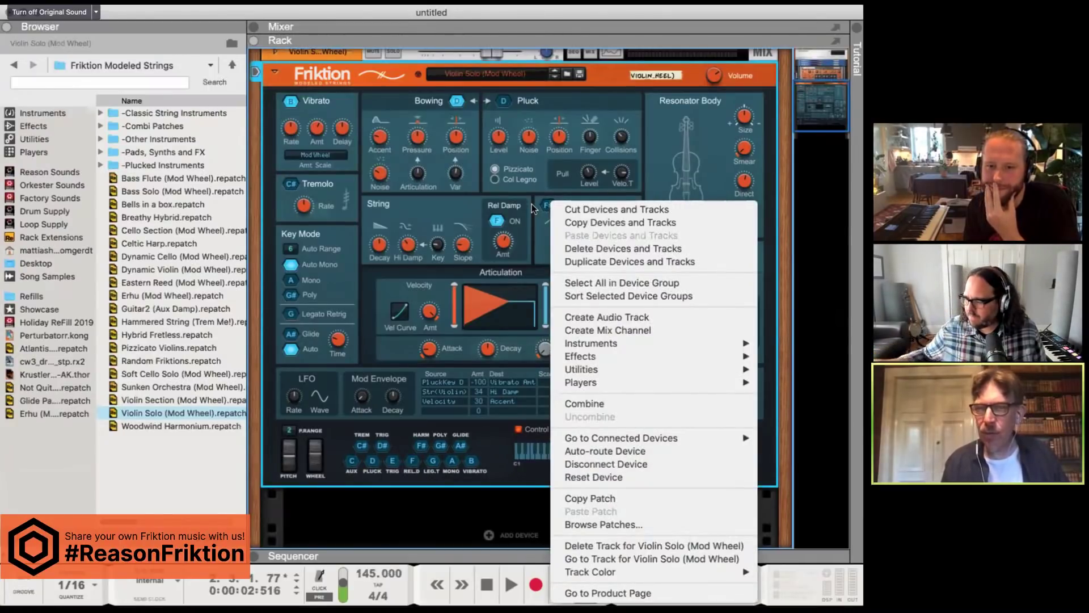
pyautogui.click(375, 501)
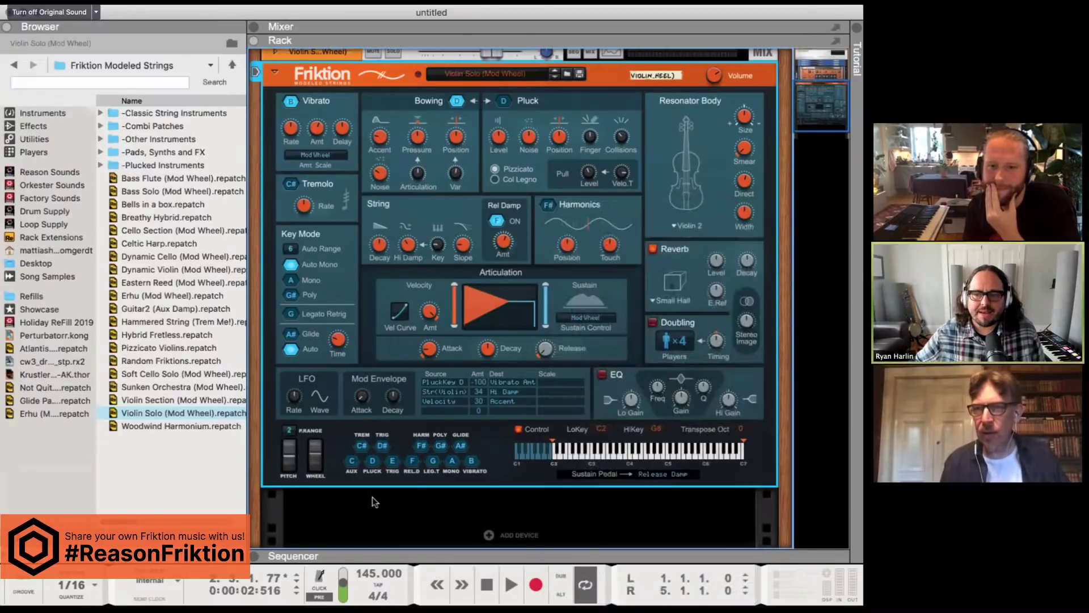
pyautogui.rightClick(423, 446)
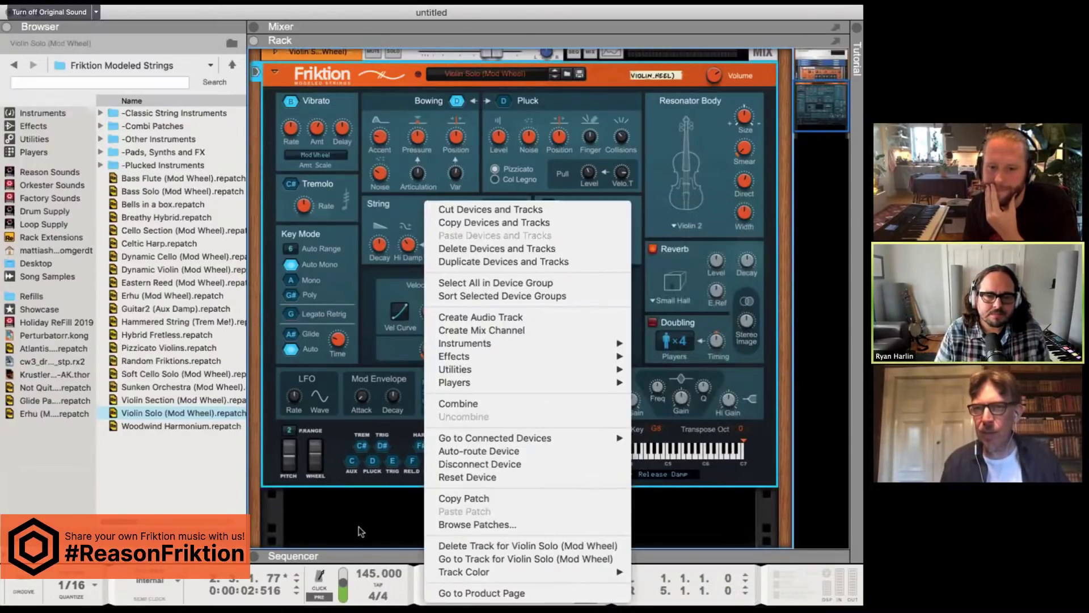
pyautogui.click(361, 531)
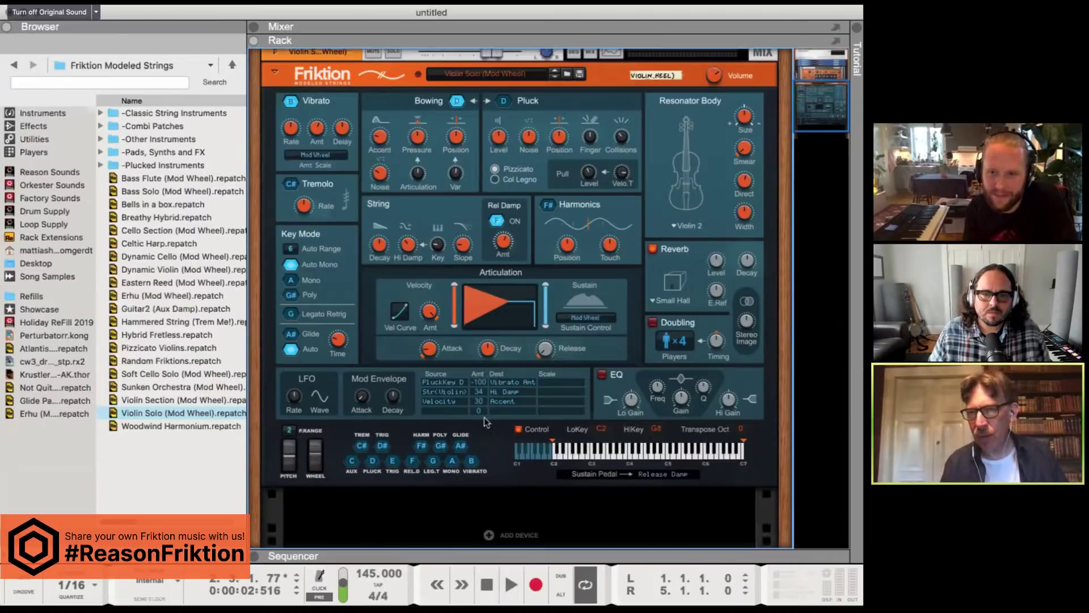
# - Route AuxKey C Latched to Harmonic Touch with an amount of 67 in the fourth modulation row, and adjust the Harmonics Touch
pyautogui.click(443, 410)
pyautogui.click(489, 543)
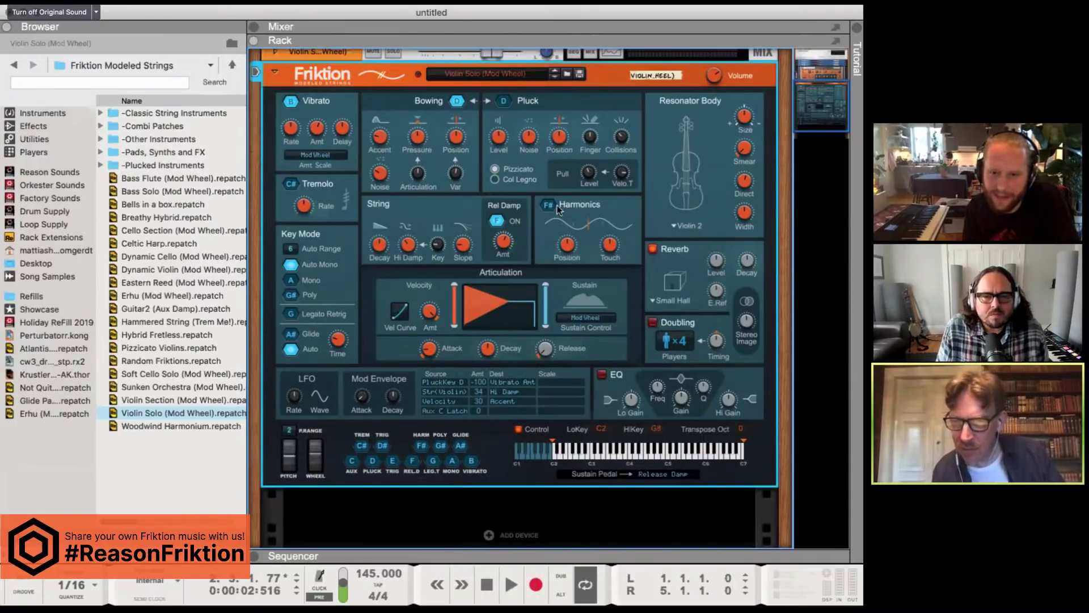
pyautogui.click(504, 410)
pyautogui.click(574, 509)
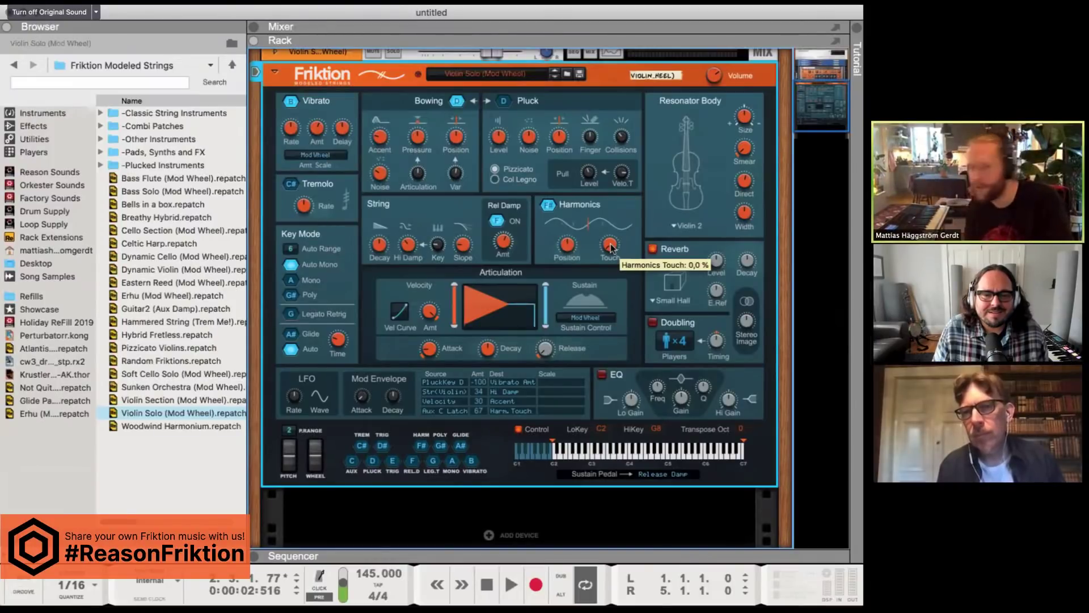
pyautogui.moveTo(612, 250); pyautogui.dragTo(618, 227)
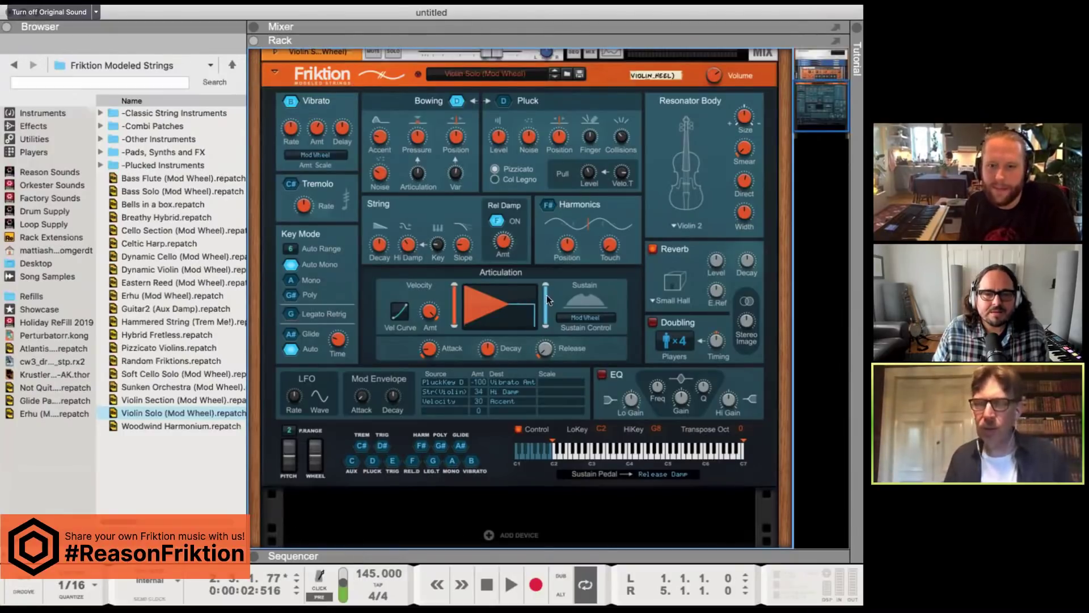
pyautogui.click(608, 258)
pyautogui.click(370, 525)
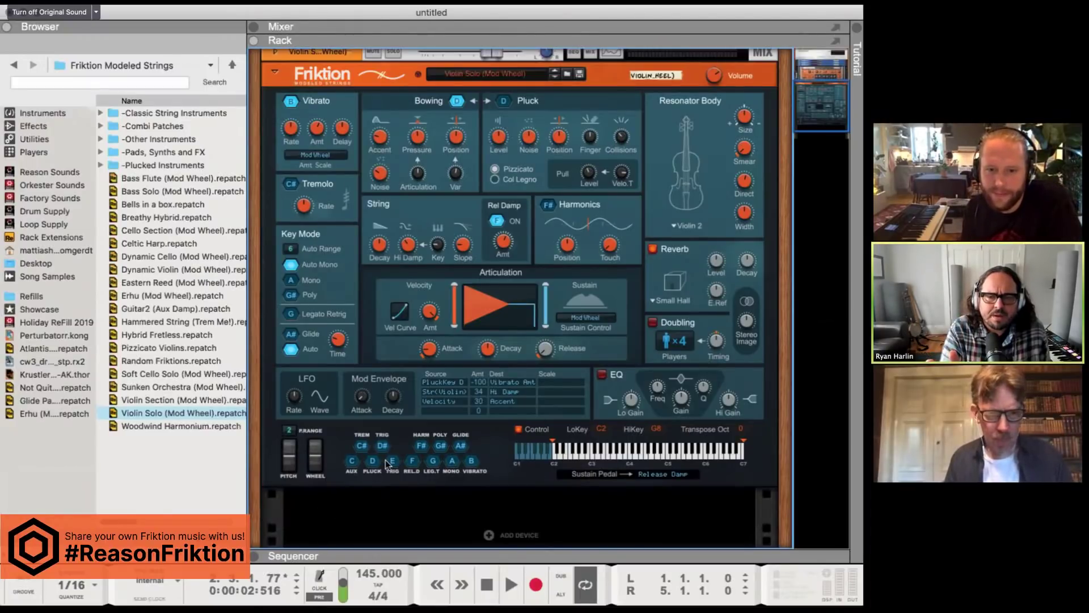
# - Load the Erhu (Mod Wheel) patch into Friktion
pyautogui.click(51, 418)
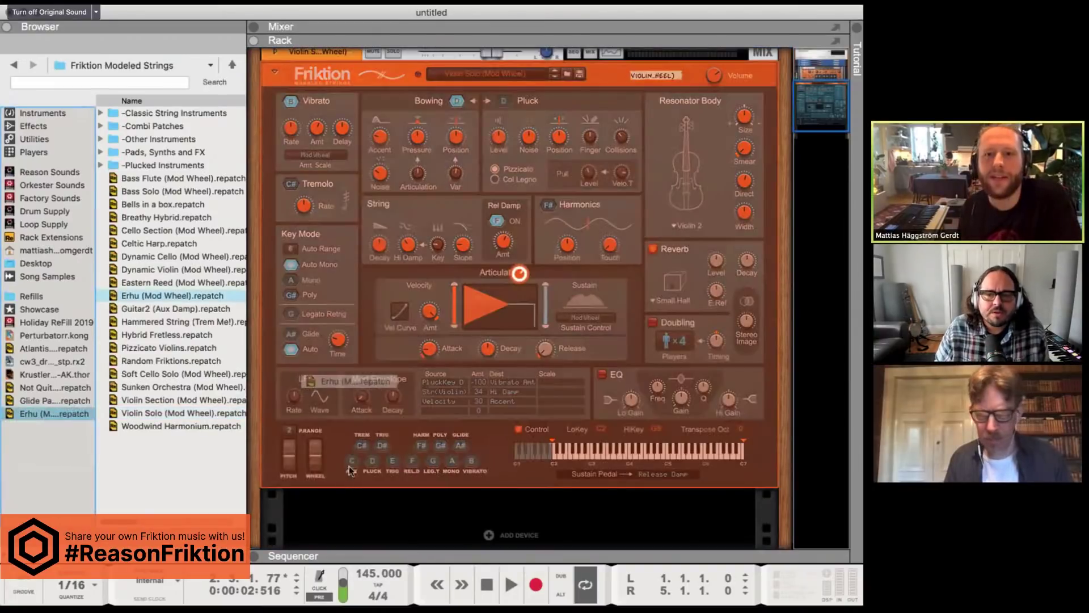
pyautogui.click(321, 519)
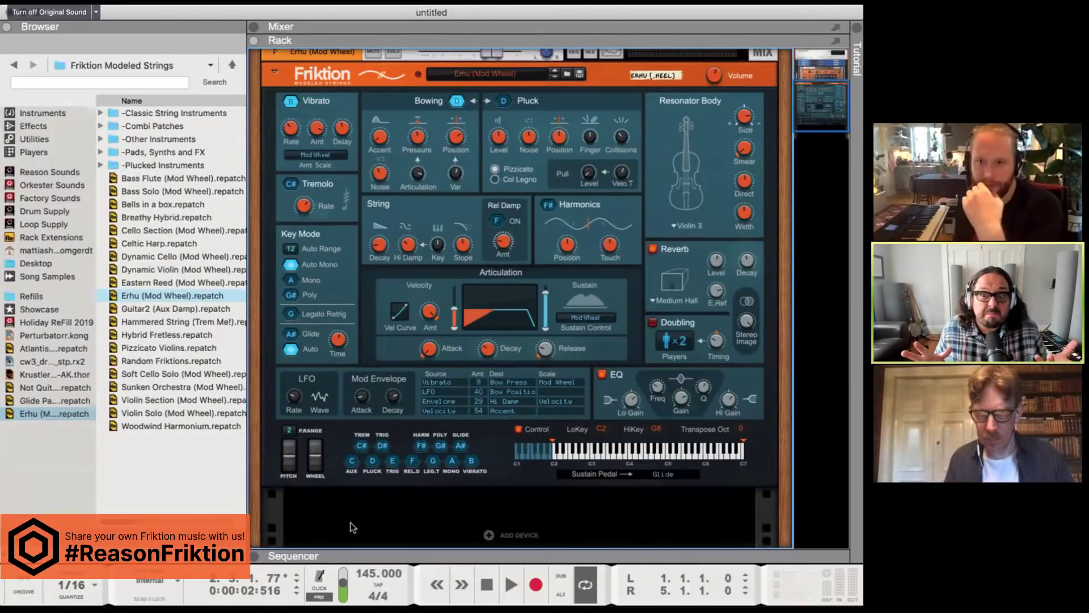
# - Return to the Friktion Modeled Strings folder and load the Violin Solo (Mod Wheel) patch into Friktion
pyautogui.click(14, 65)
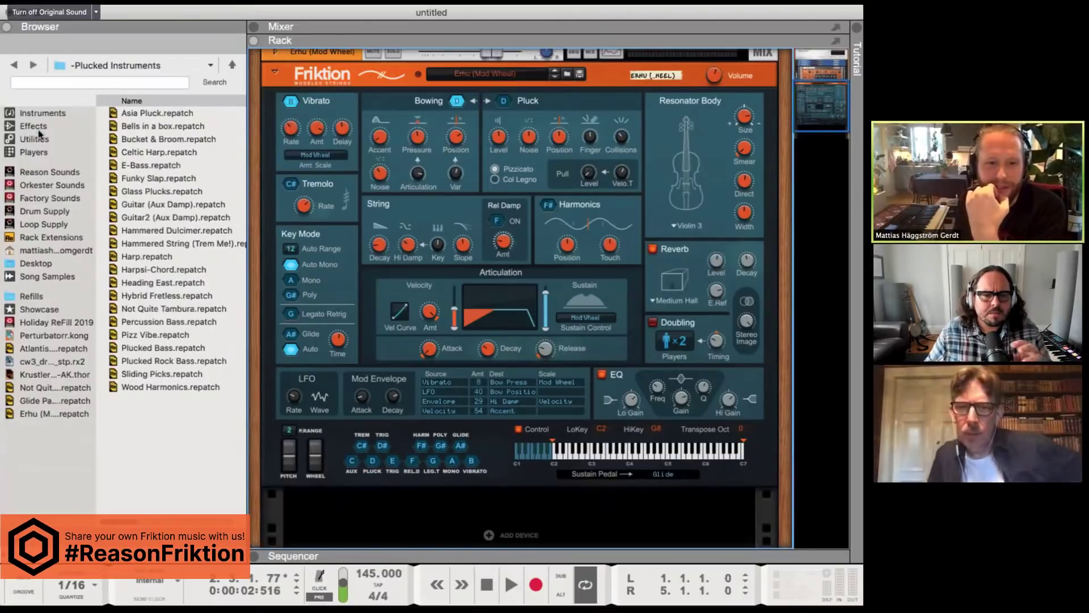
pyautogui.click(34, 65)
pyautogui.click(14, 65)
pyautogui.click(33, 65)
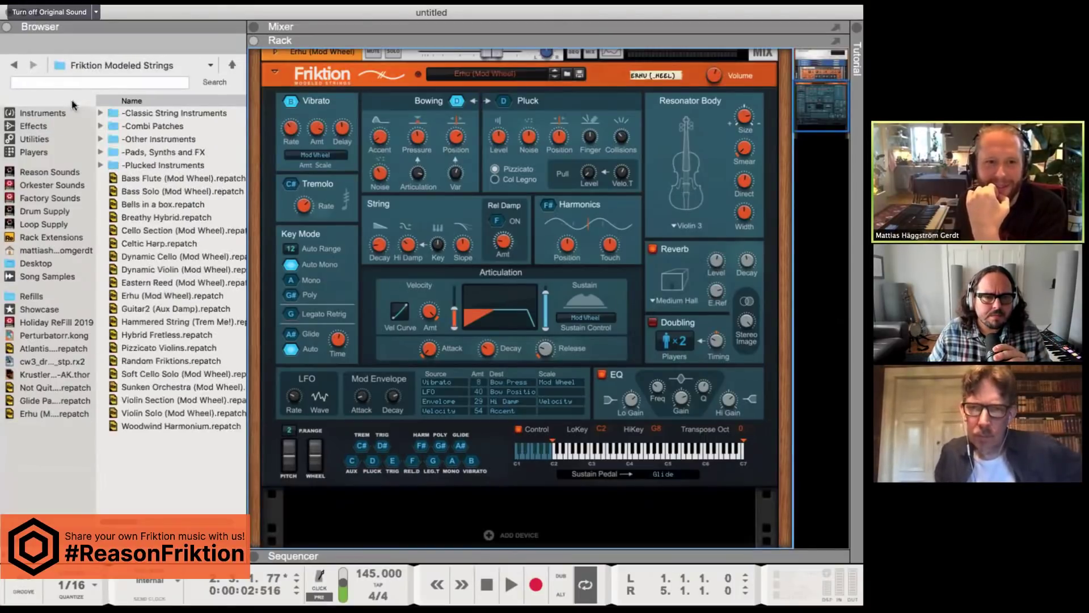
pyautogui.moveTo(171, 413); pyautogui.dragTo(356, 452)
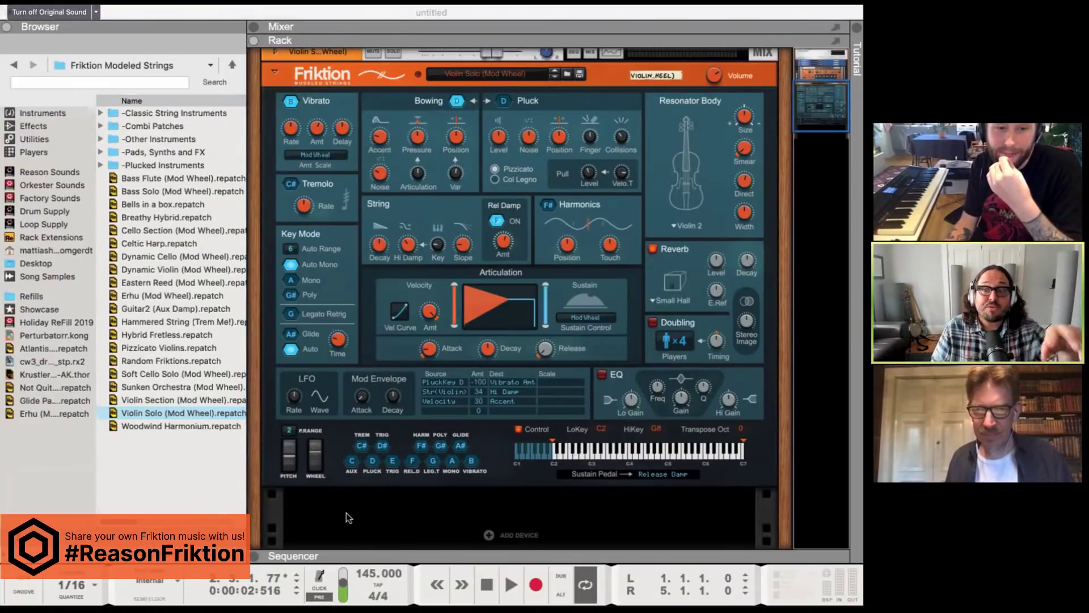
pyautogui.click(386, 516)
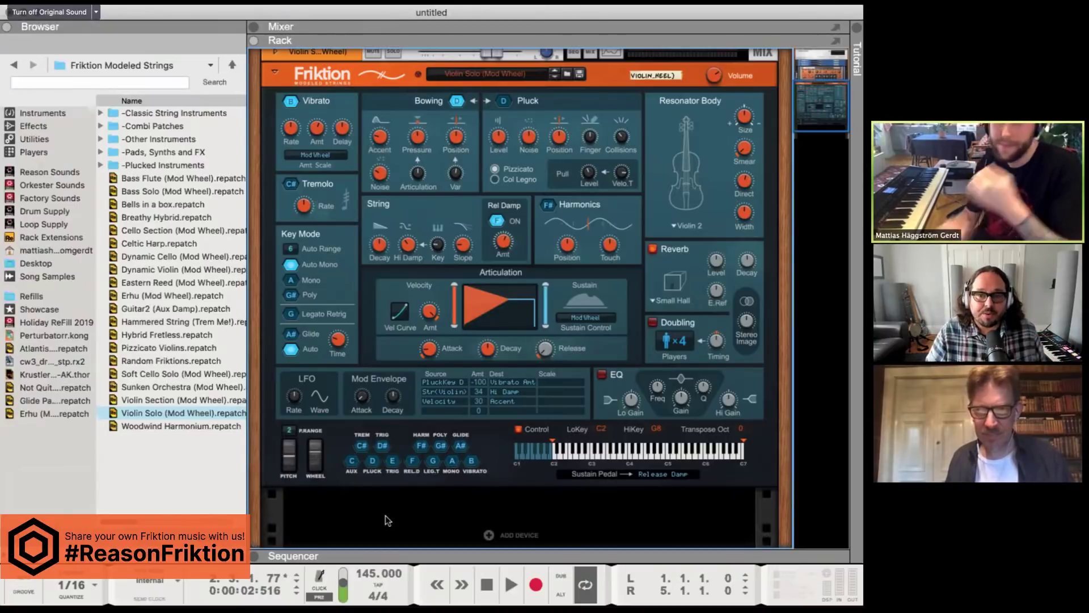
# - Replace the violin patch with Erhu (Mod Wheel)
pyautogui.doubleClick(35, 417)
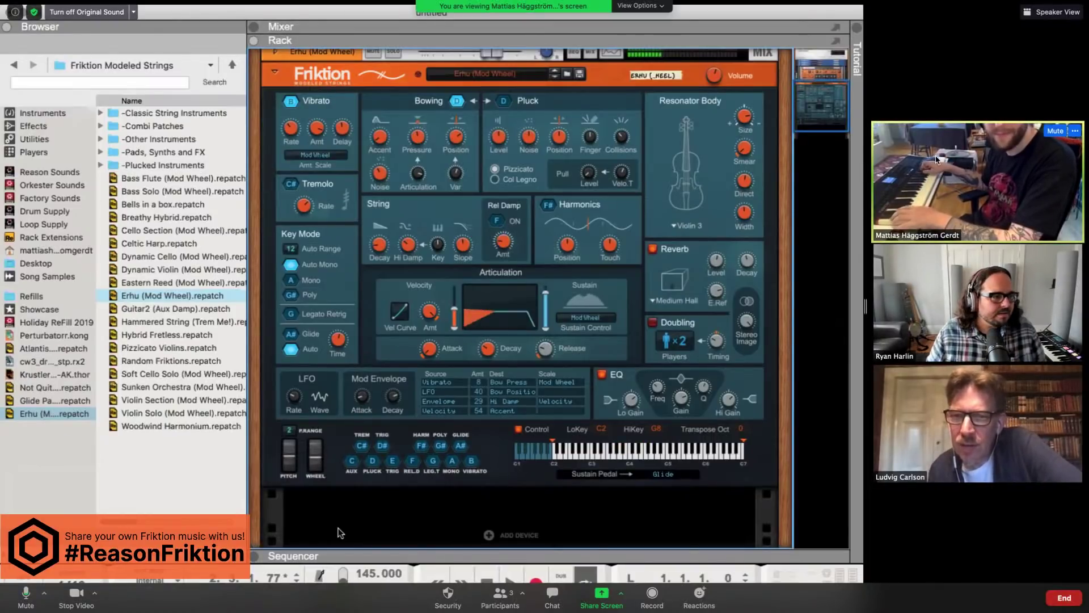
# - In the Zoom meeting, shrink the shared screen to a narrow strip and pin the performer's video
pyautogui.moveTo(1074, 133)
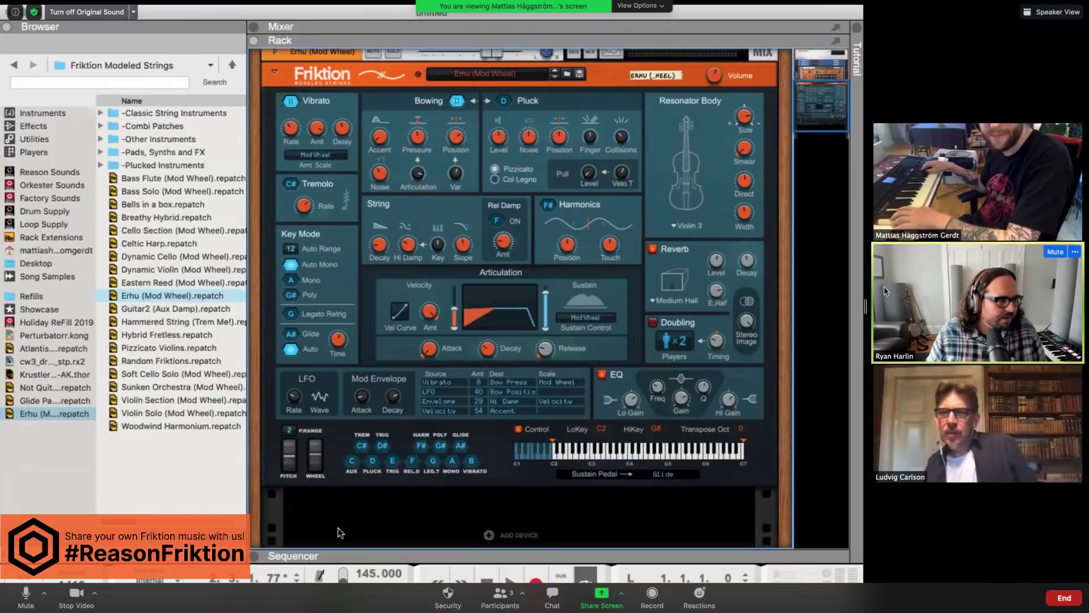
pyautogui.moveTo(865, 307); pyautogui.dragTo(92, 307)
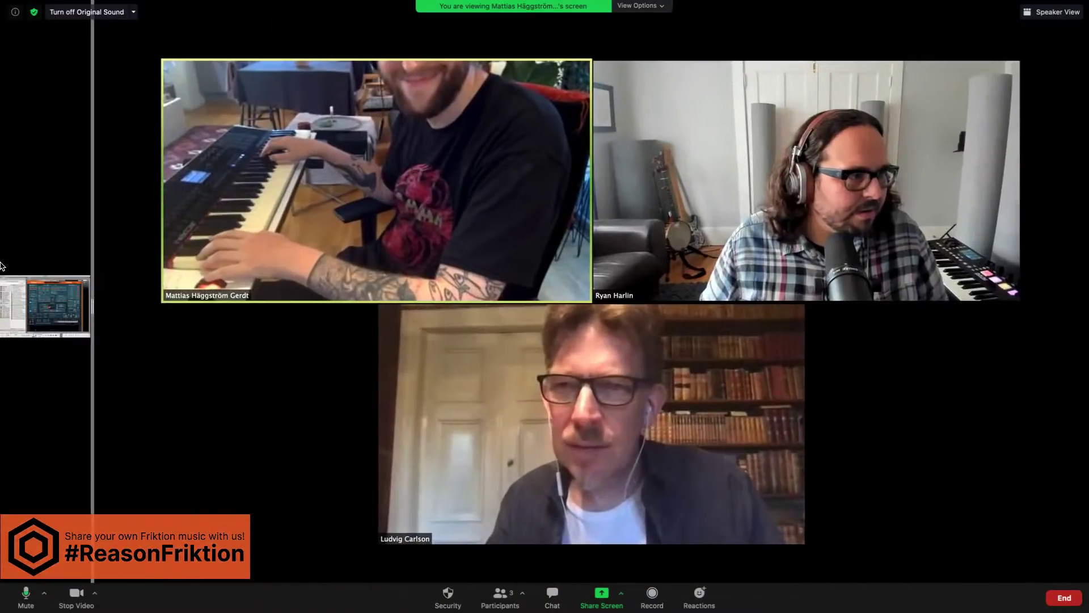
pyautogui.moveTo(574, 71)
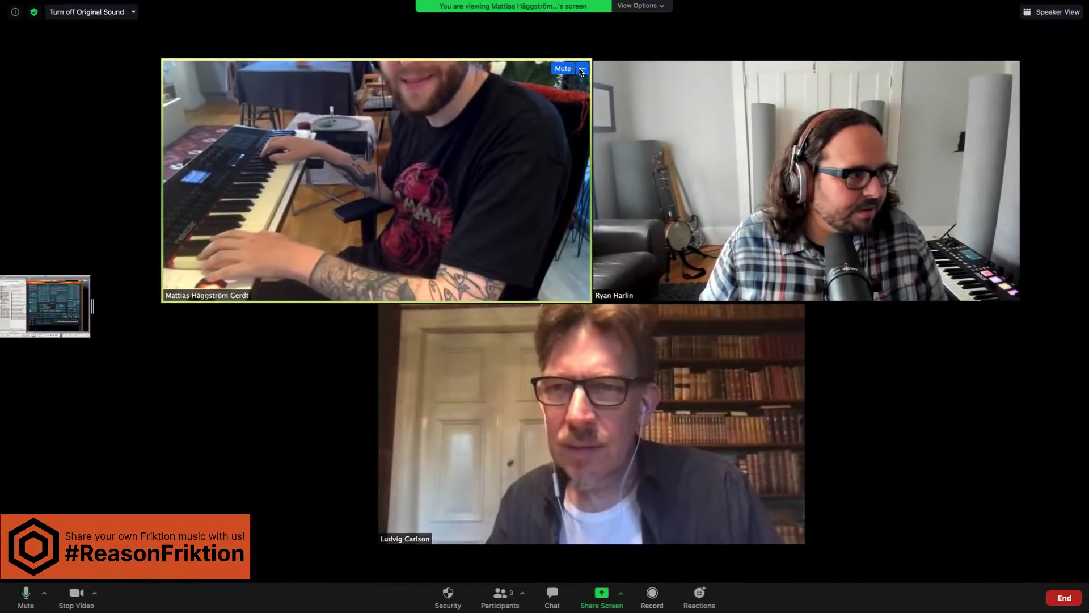
pyautogui.click(584, 70)
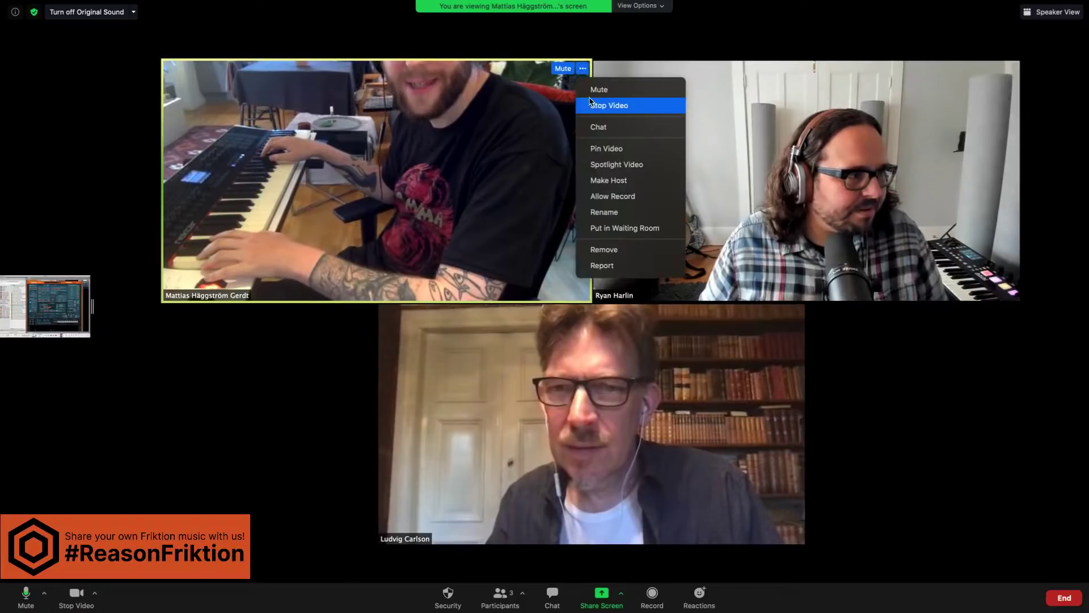
pyautogui.click(602, 146)
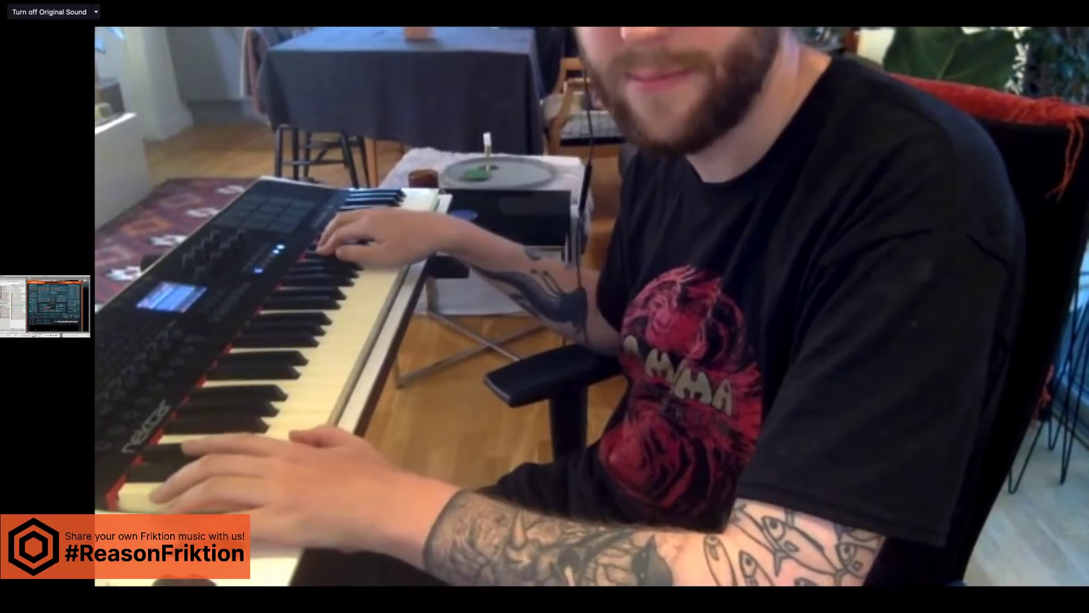
# - Return the meeting to Gallery View and enlarge the shared Friktion rack beside the participants' videos
pyautogui.moveTo(996, 142)
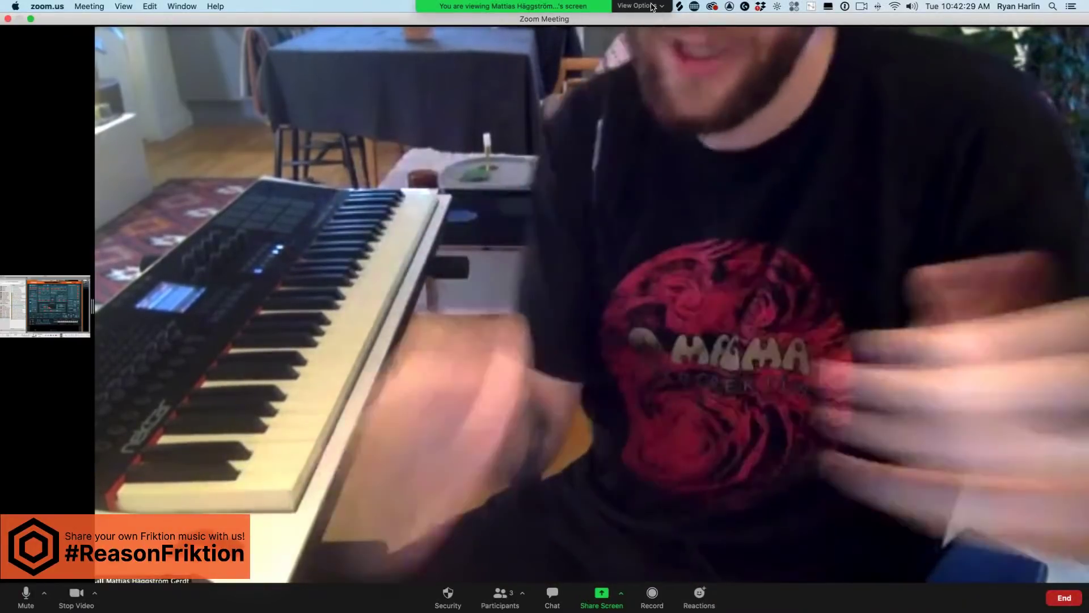
pyautogui.click(639, 5)
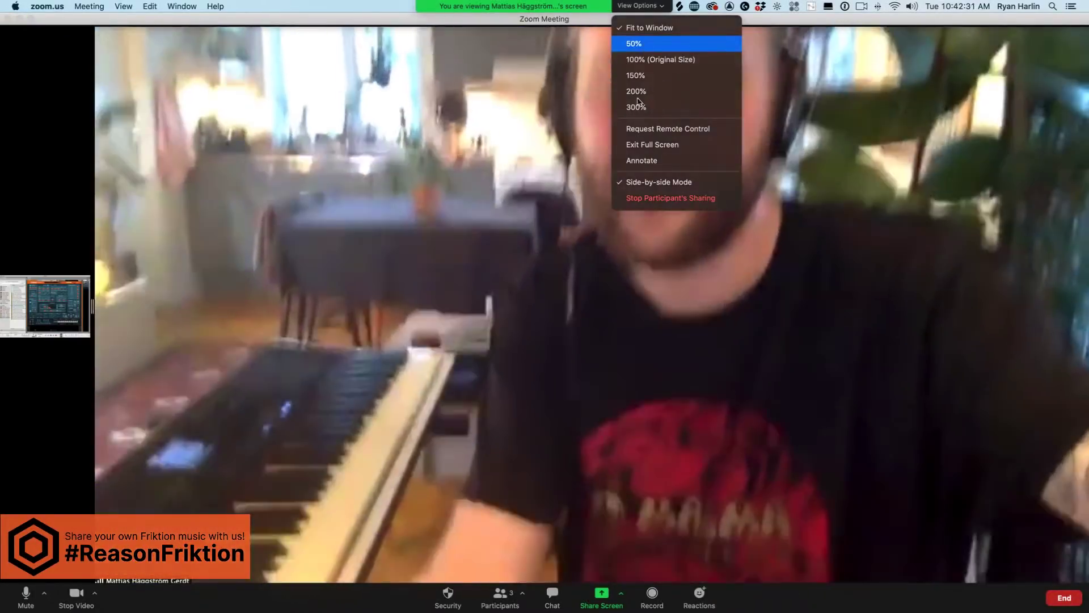
pyautogui.click(556, 150)
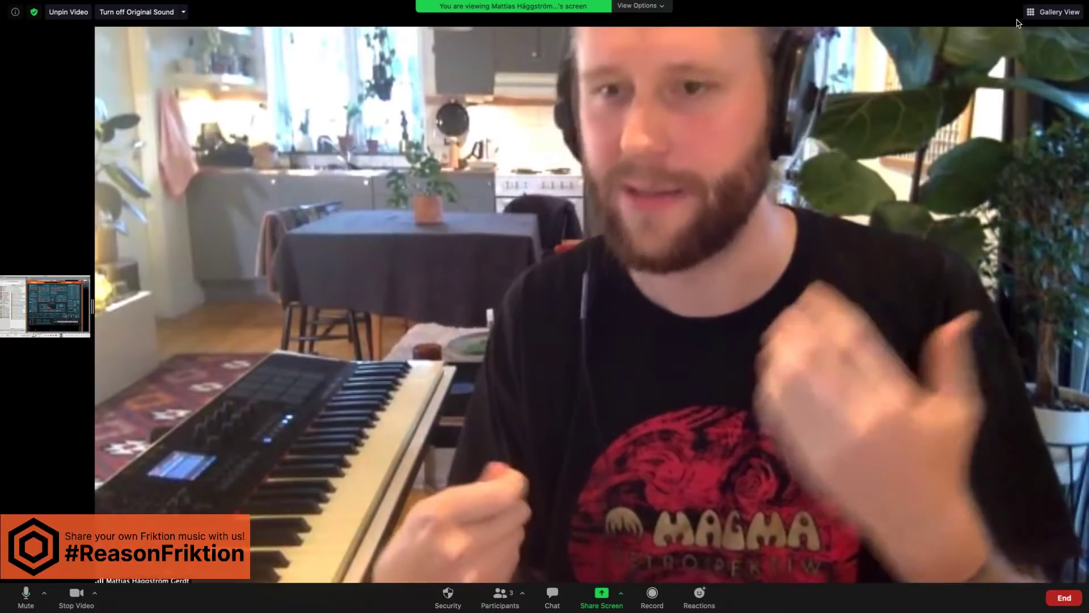
pyautogui.click(1053, 11)
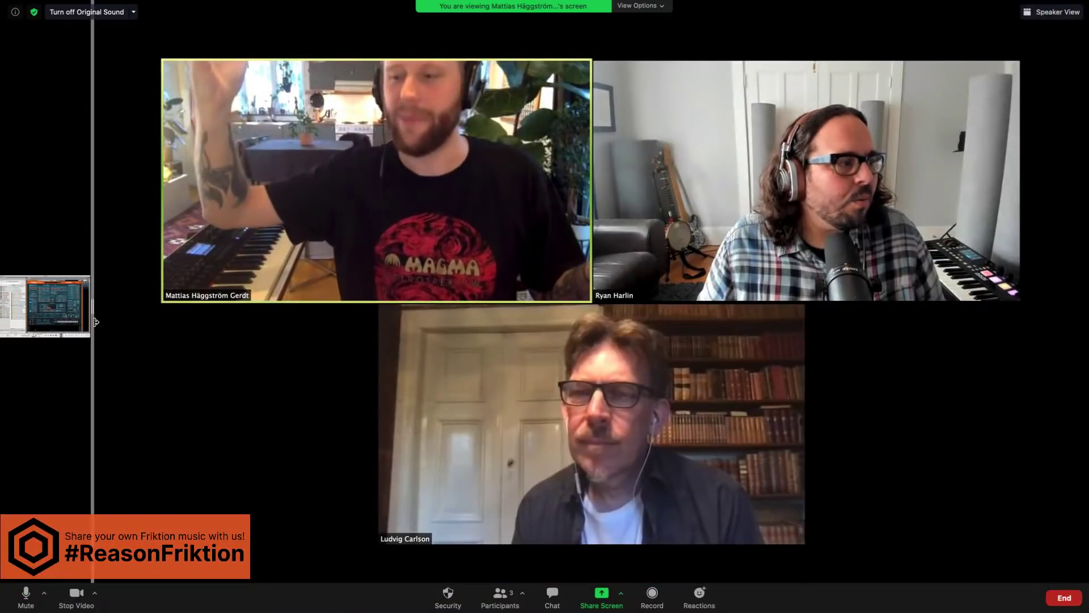
pyautogui.moveTo(91, 349); pyautogui.dragTo(780, 306)
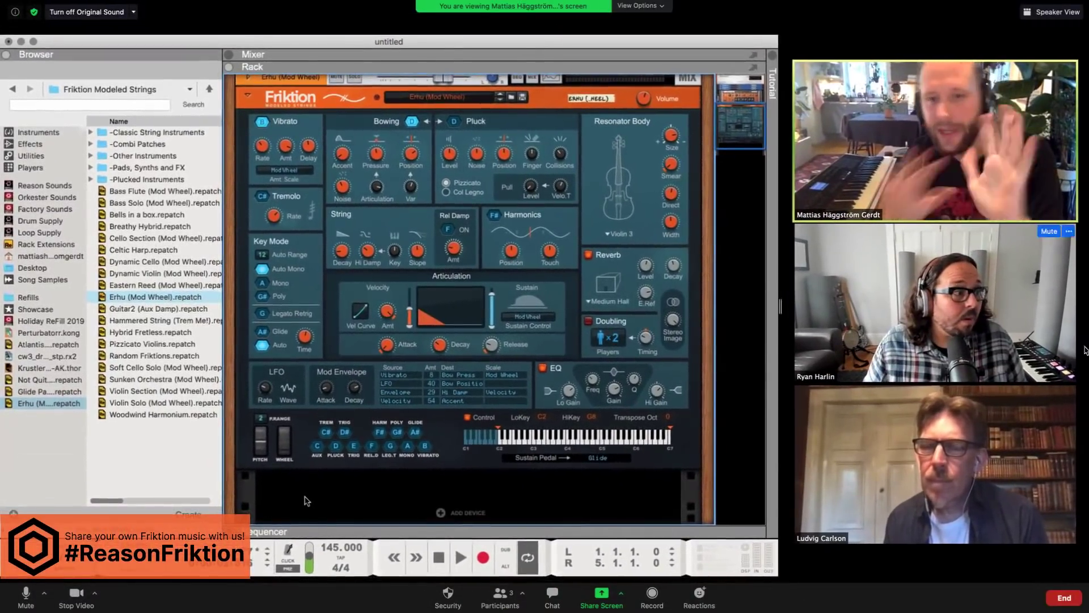
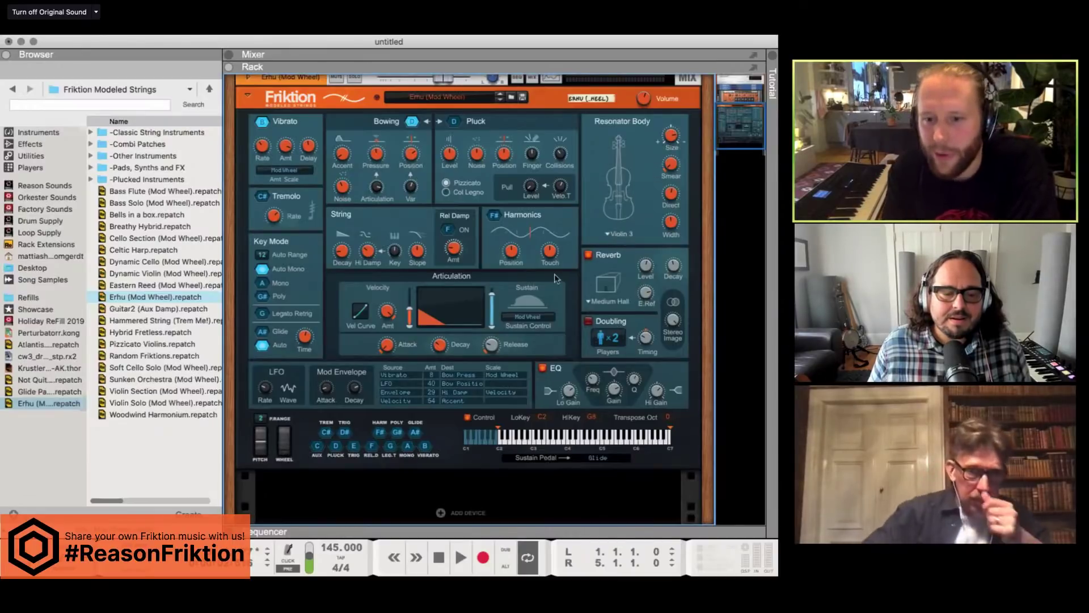
# - Load the Violin Solo (Mod Wheel) patch into Friktion and set its Resonator Body to Dry
pyautogui.click(159, 403)
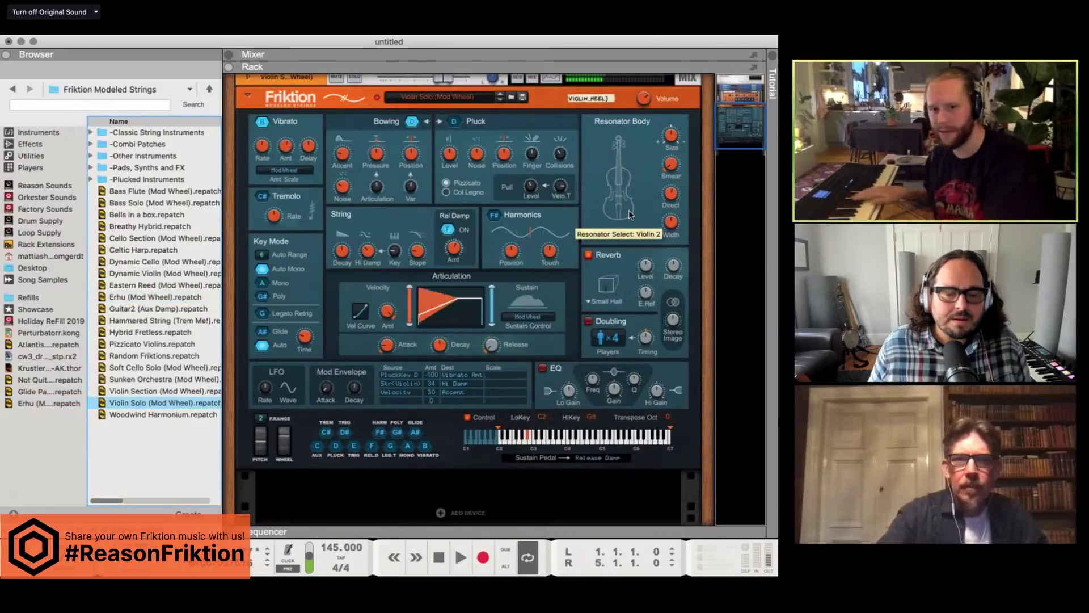
pyautogui.click(618, 239)
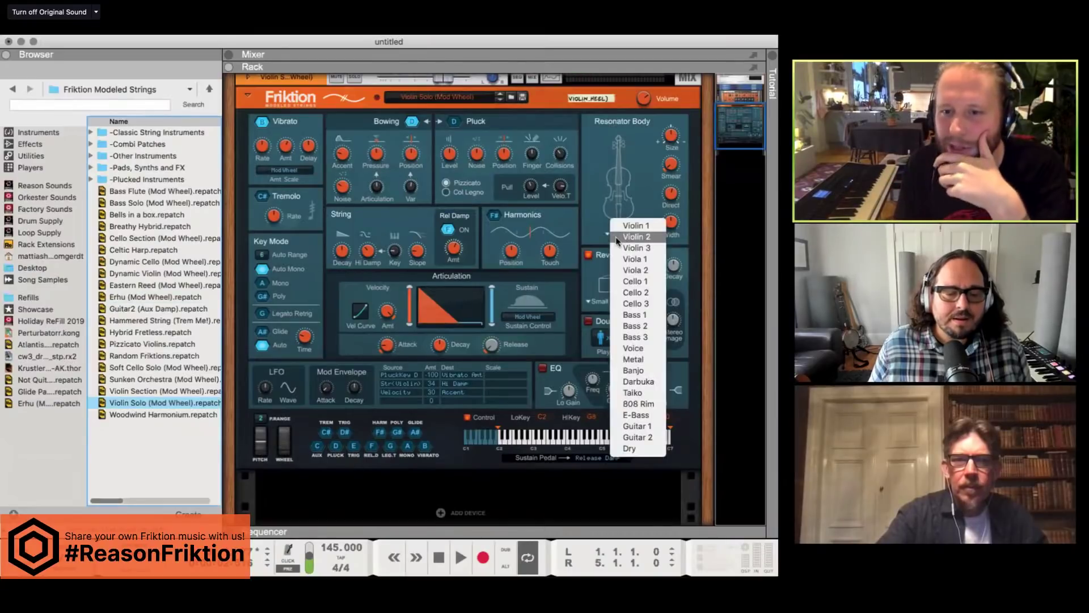
pyautogui.click(627, 451)
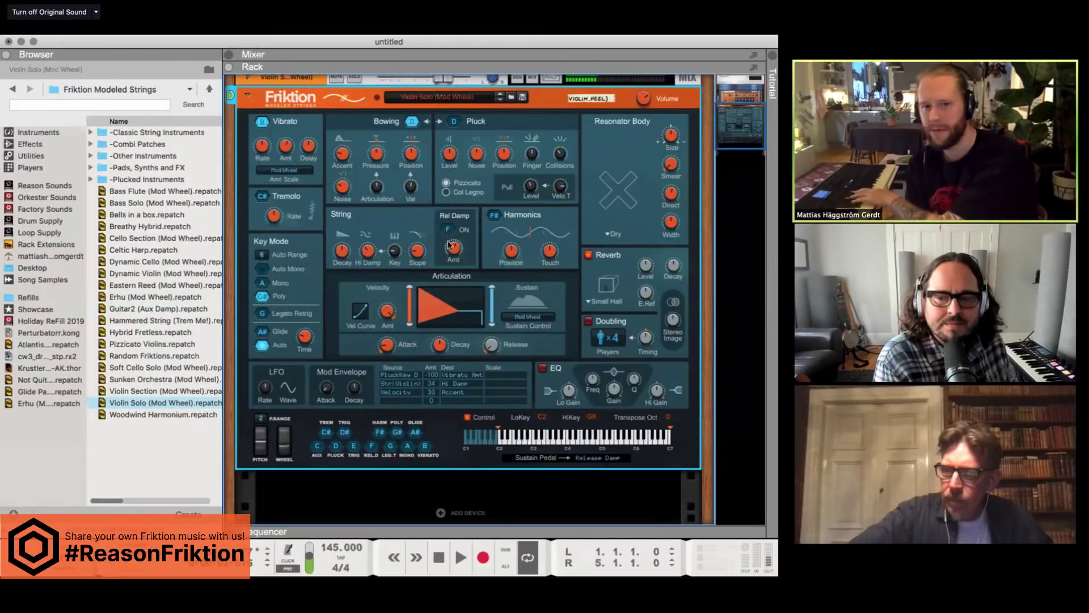
# - Adjust the String section's Slope and lower the octave transposition of the violin patch
pyautogui.moveTo(418, 254); pyautogui.dragTo(421, 235)
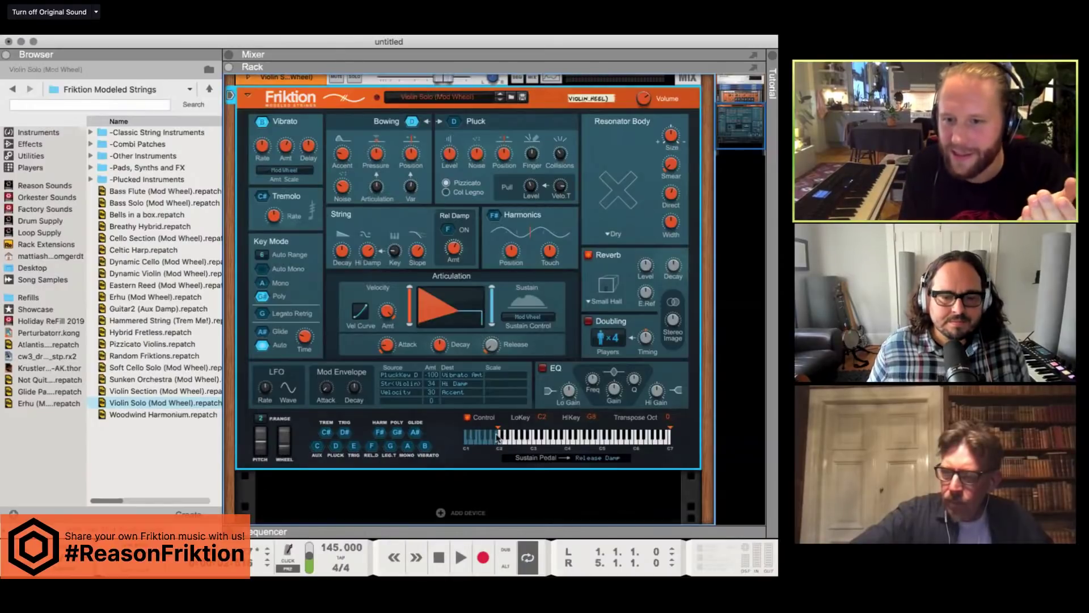
pyautogui.moveTo(668, 422); pyautogui.dragTo(668, 428)
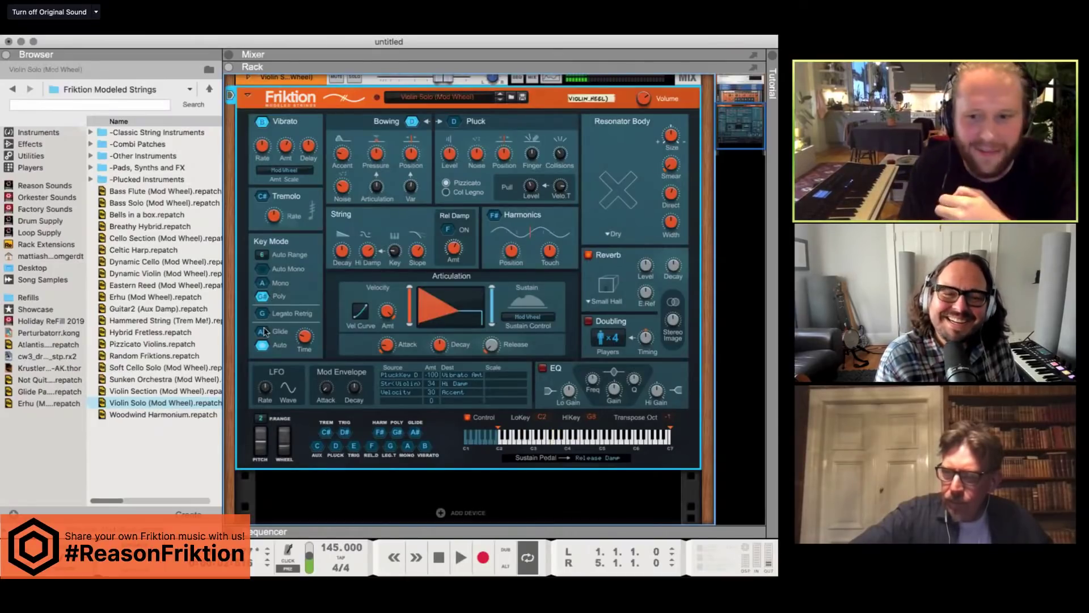
# - Load the Glide Pad (Mod Wheel) patch into Friktion and turn on Harmonics
pyautogui.click(50, 392)
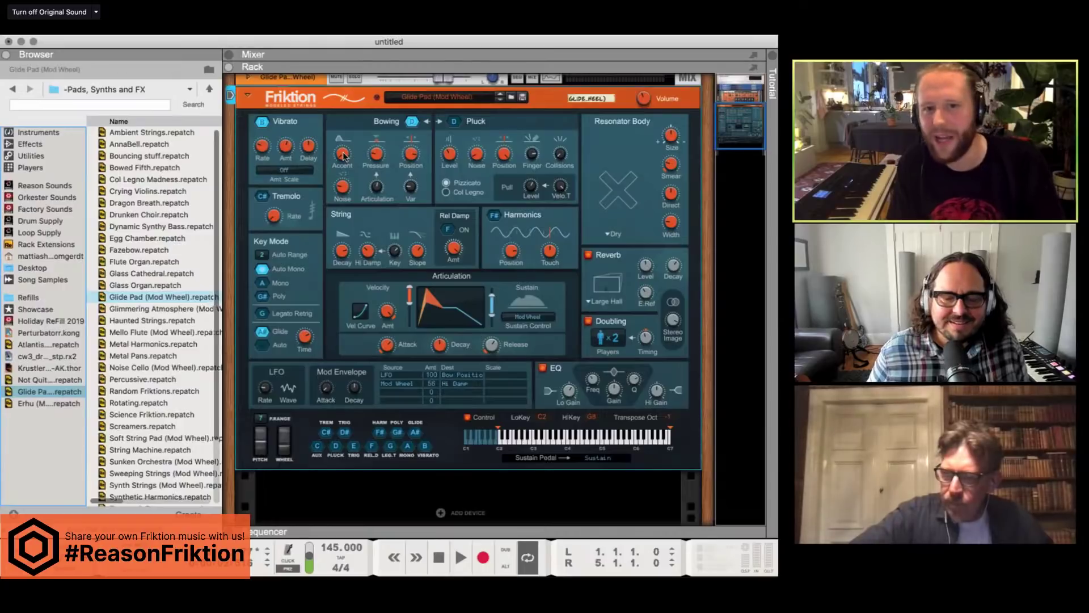
pyautogui.moveTo(343, 156)
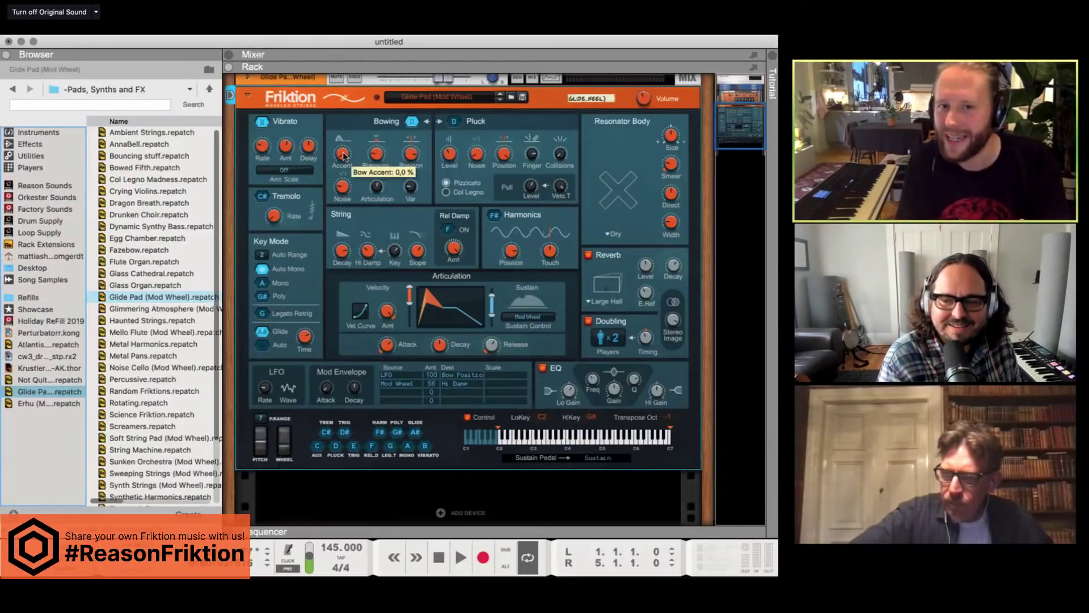
pyautogui.moveTo(347, 182)
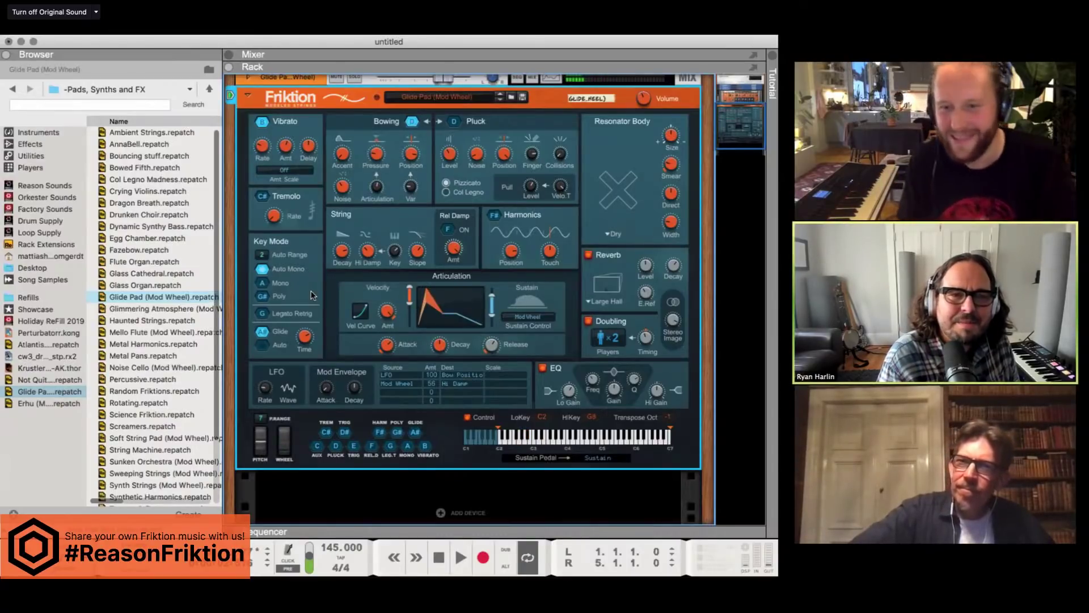
pyautogui.click(264, 500)
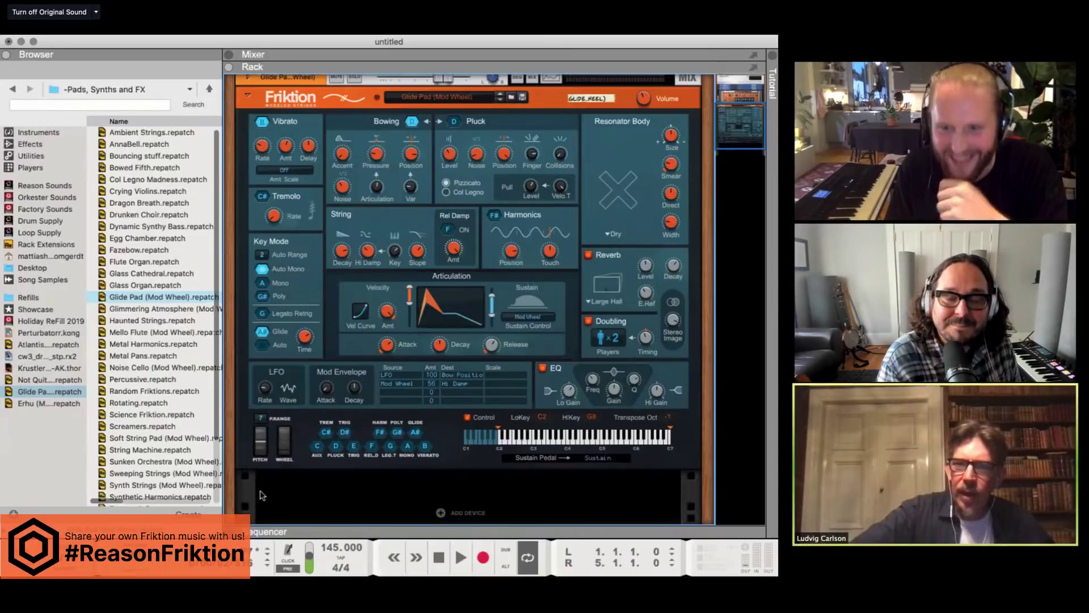
pyautogui.click(496, 216)
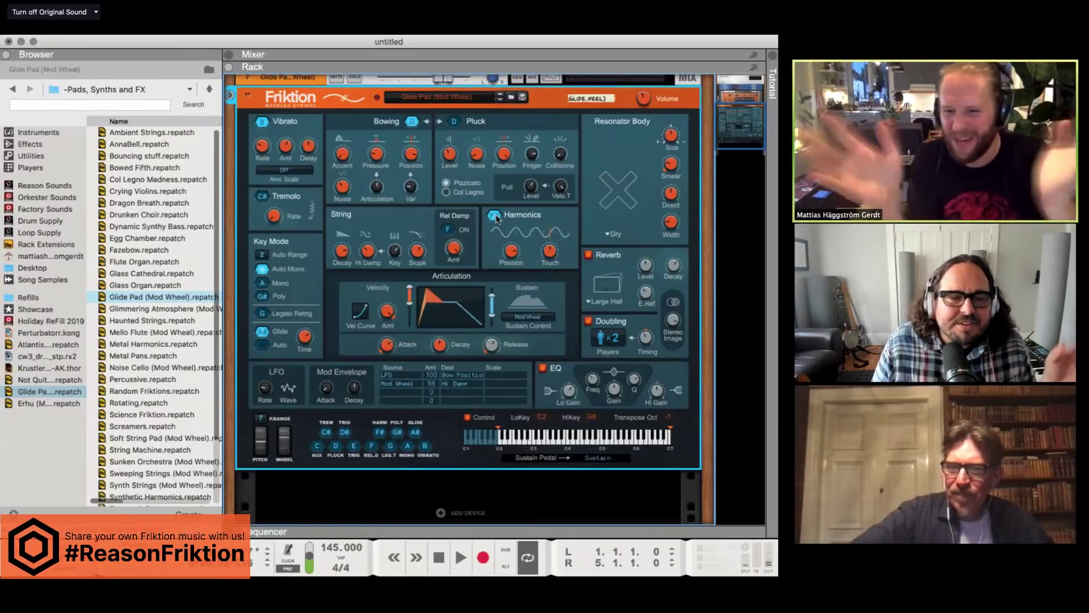
pyautogui.click(276, 494)
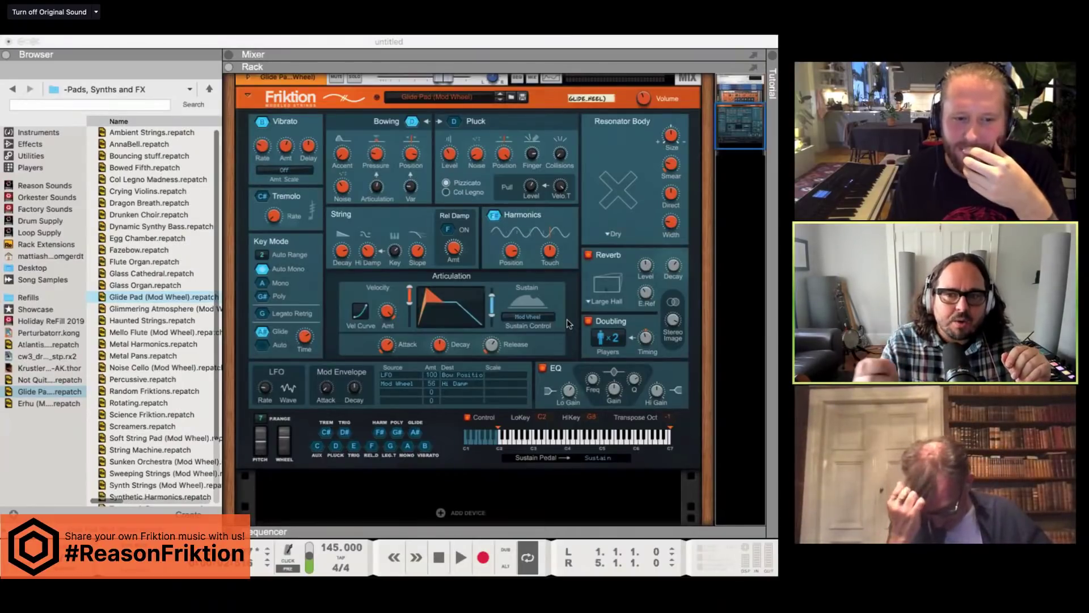
pyautogui.click(276, 512)
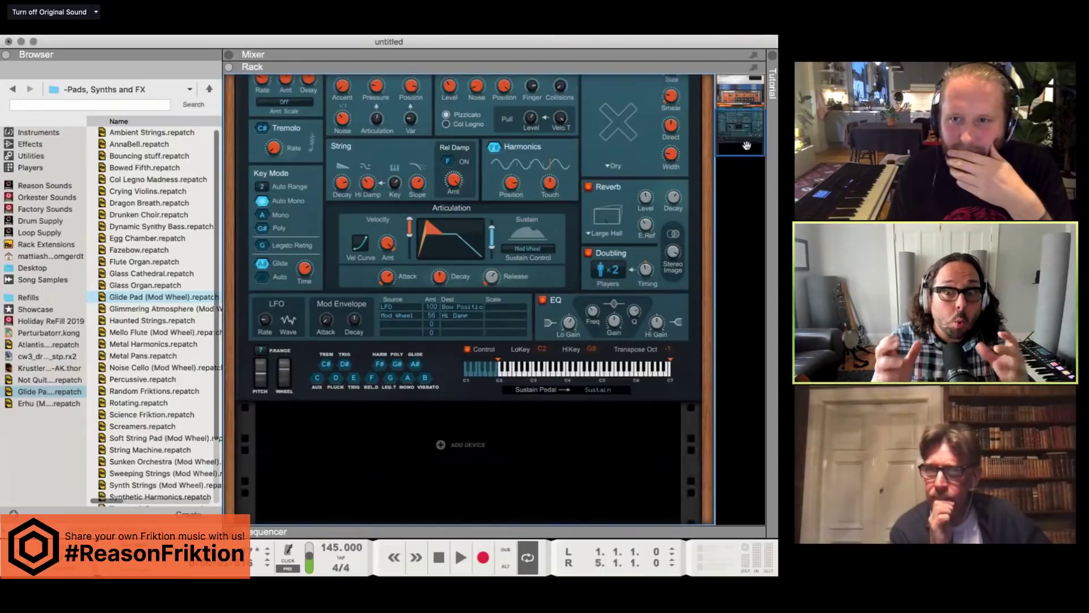
# - Reset the Friktion device to its Init Patch and set the Resonator Body to Dry
pyautogui.moveTo(745, 146); pyautogui.dragTo(742, 122)
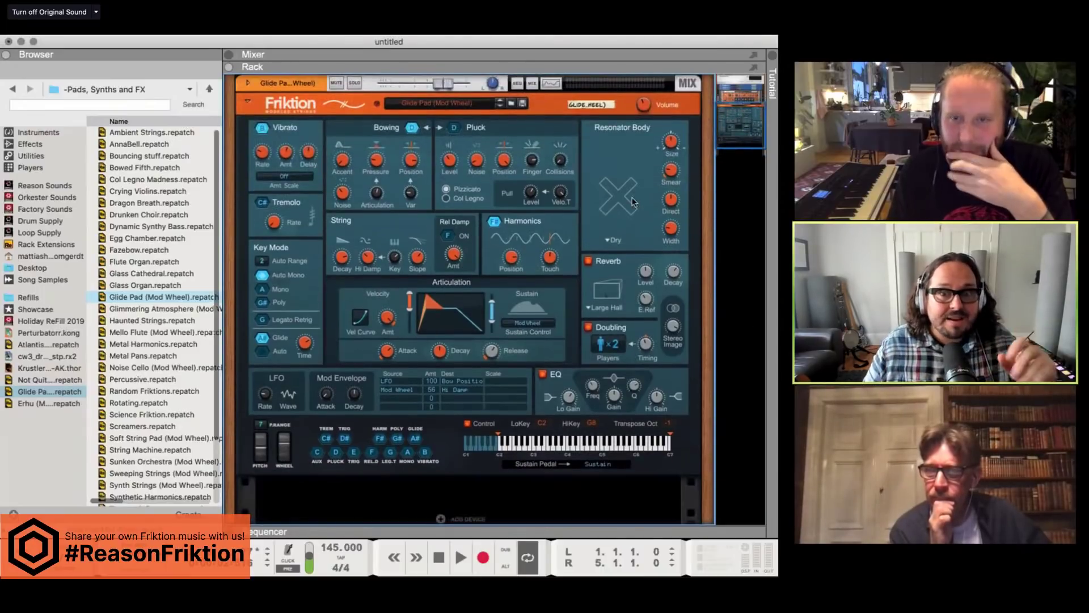
pyautogui.rightClick(553, 114)
pyautogui.click(585, 364)
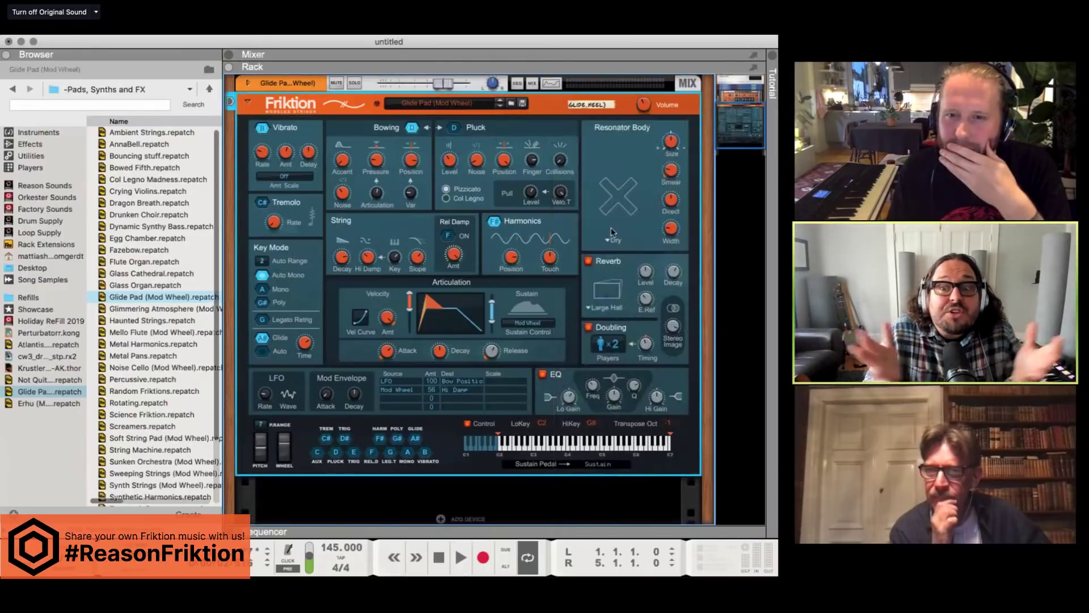
pyautogui.click(615, 227)
pyautogui.click(632, 460)
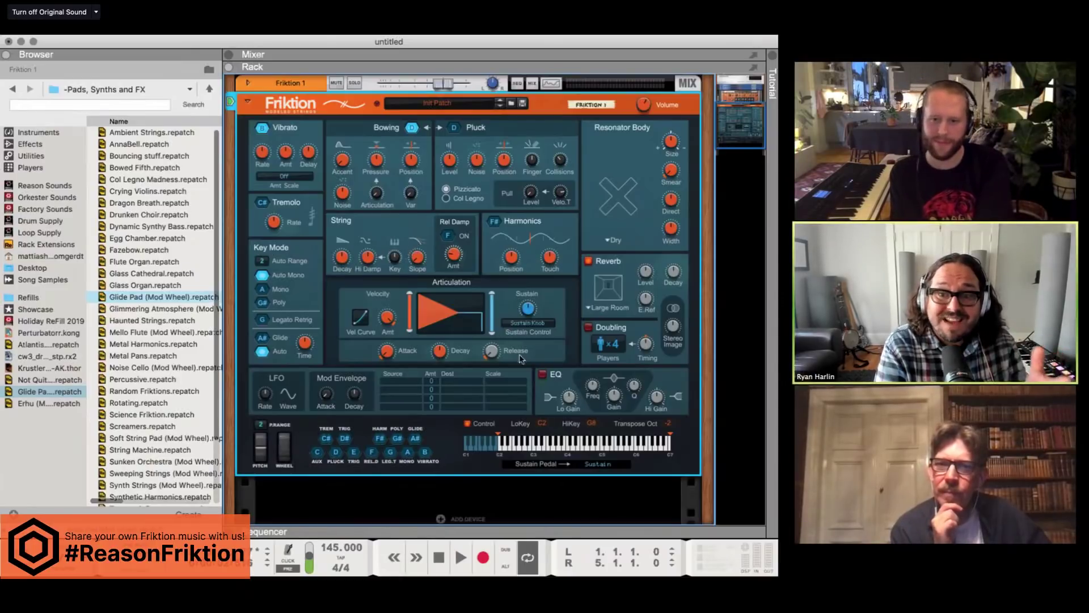
pyautogui.moveTo(528, 308); pyautogui.dragTo(527, 327)
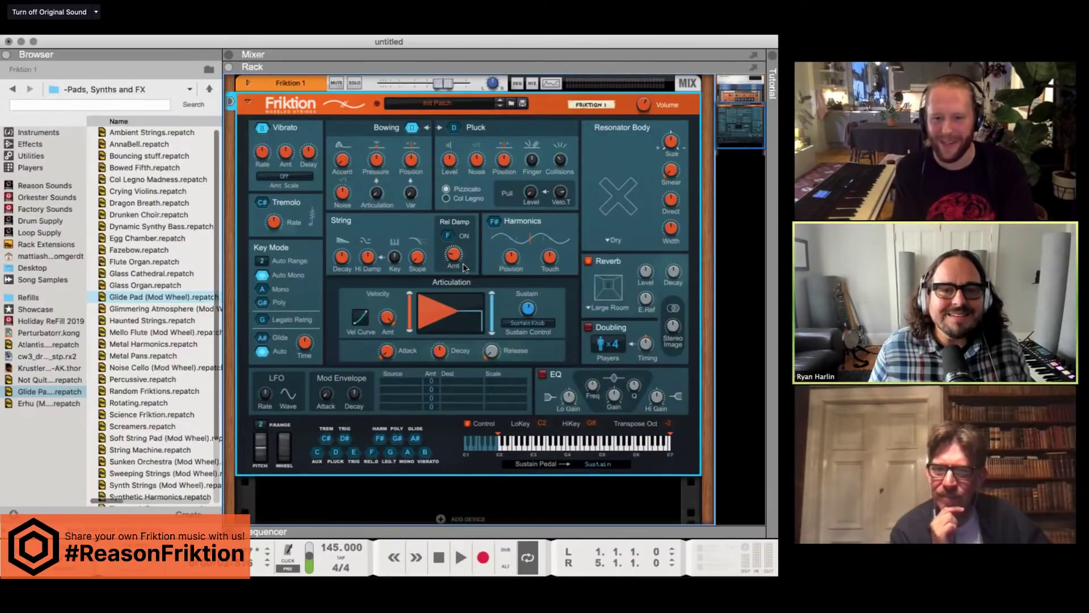
pyautogui.moveTo(455, 265)
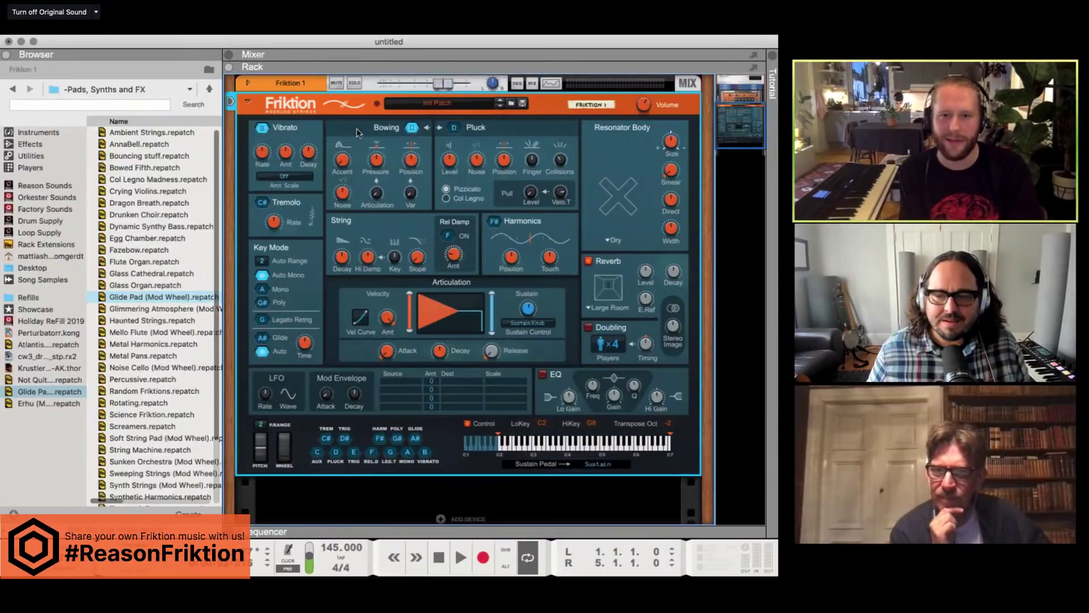
# - Reload Violin Solo (Mod Wheel) from the Friktion Modeled Strings folder and change its Resonator Body to Dry
pyautogui.scroll(-3, 146, 440)
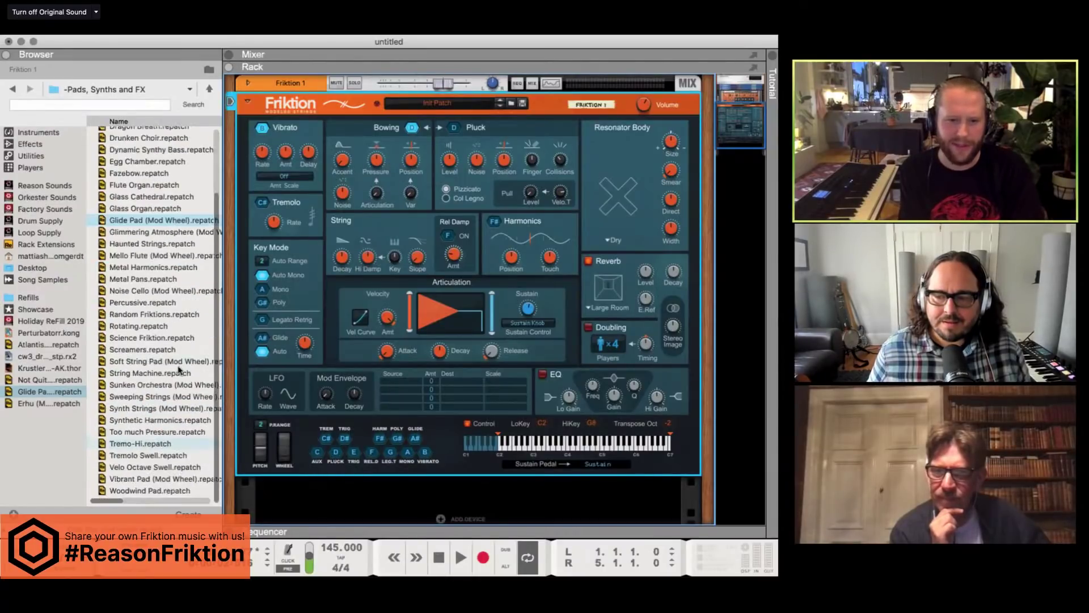
pyautogui.press('Left')
pyautogui.click(173, 403)
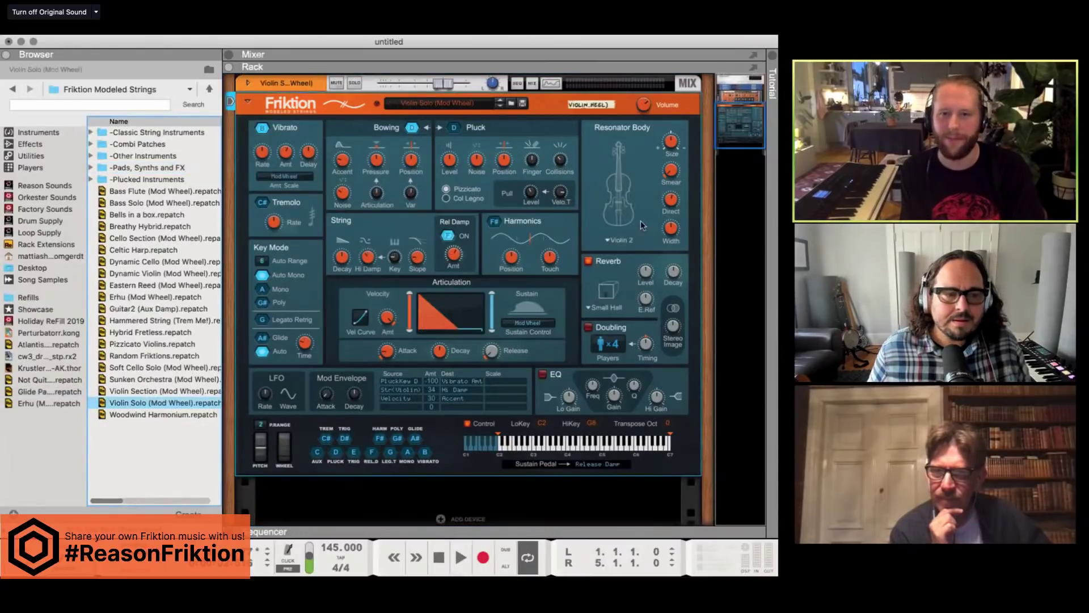
pyautogui.click(623, 239)
pyautogui.click(630, 455)
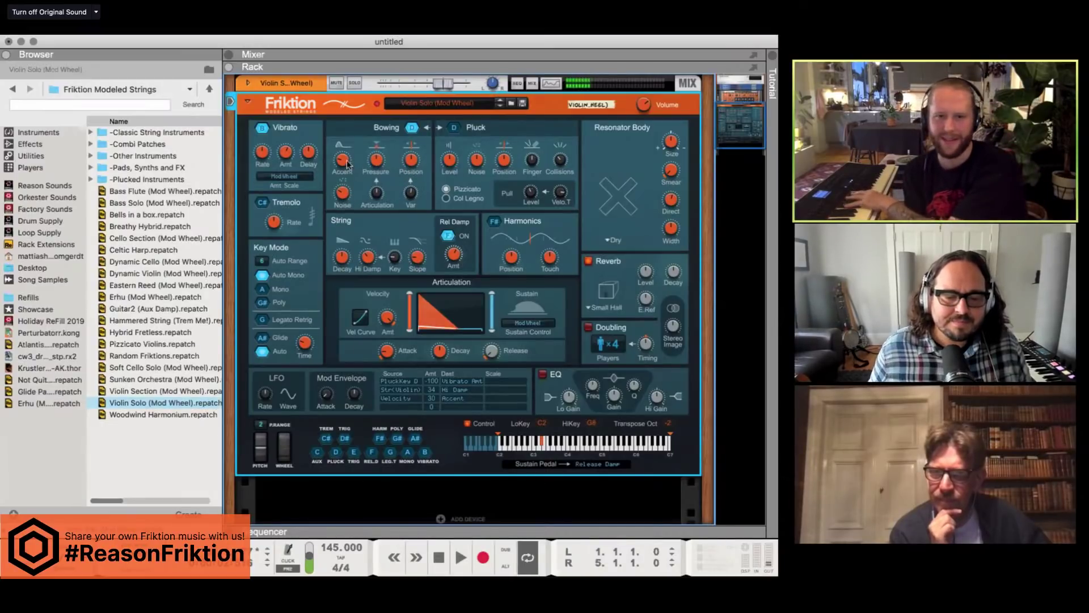
# - Adjust the Bowing section's Position, Pressure and Noise on the dry Violin Solo patch
pyautogui.moveTo(347, 174)
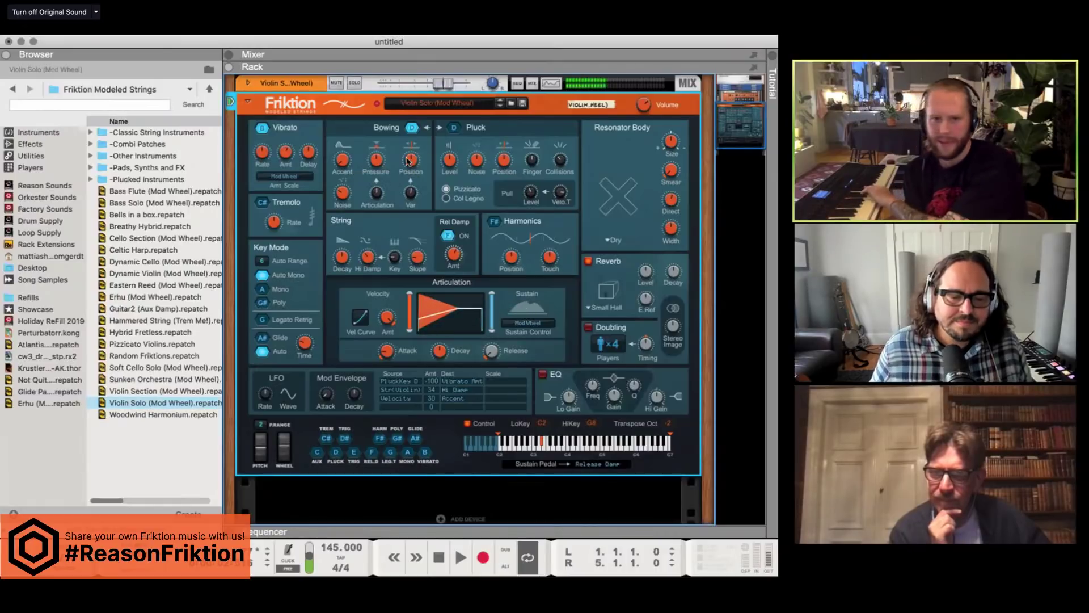
pyautogui.moveTo(413, 166)
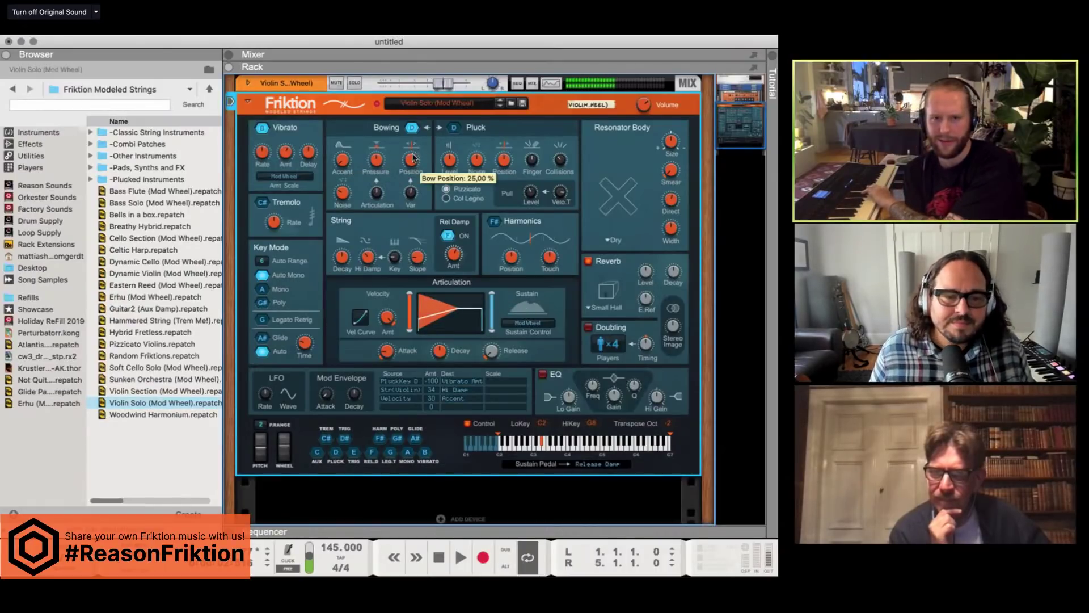
pyautogui.moveTo(415, 174)
pyautogui.mouseDown()
pyautogui.moveTo(418, 191)
pyautogui.moveTo(420, 146)
pyautogui.moveTo(415, 168)
pyautogui.mouseUp()
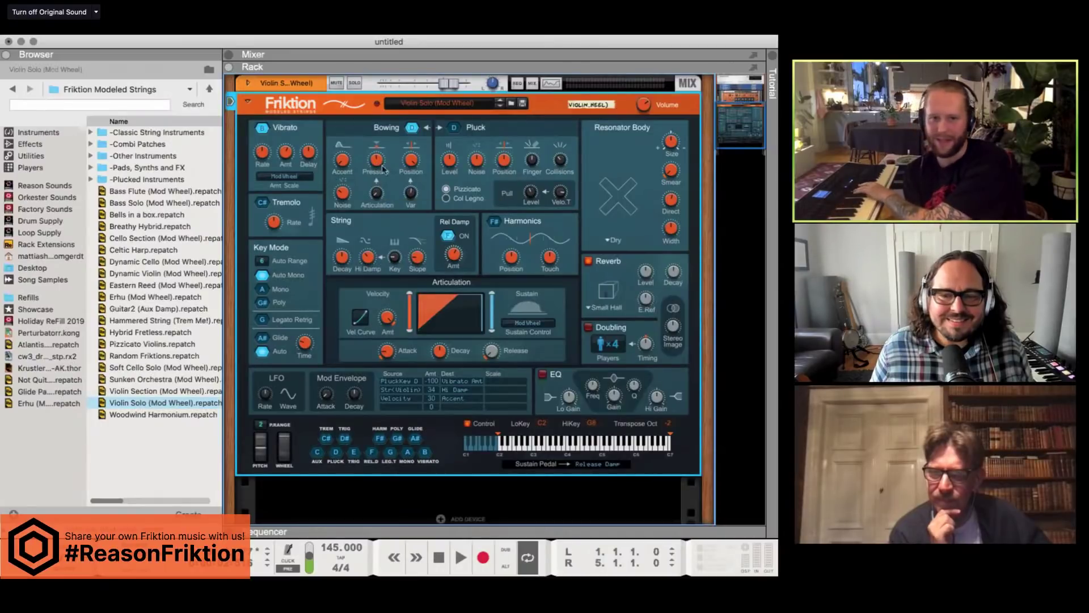
pyautogui.moveTo(379, 161)
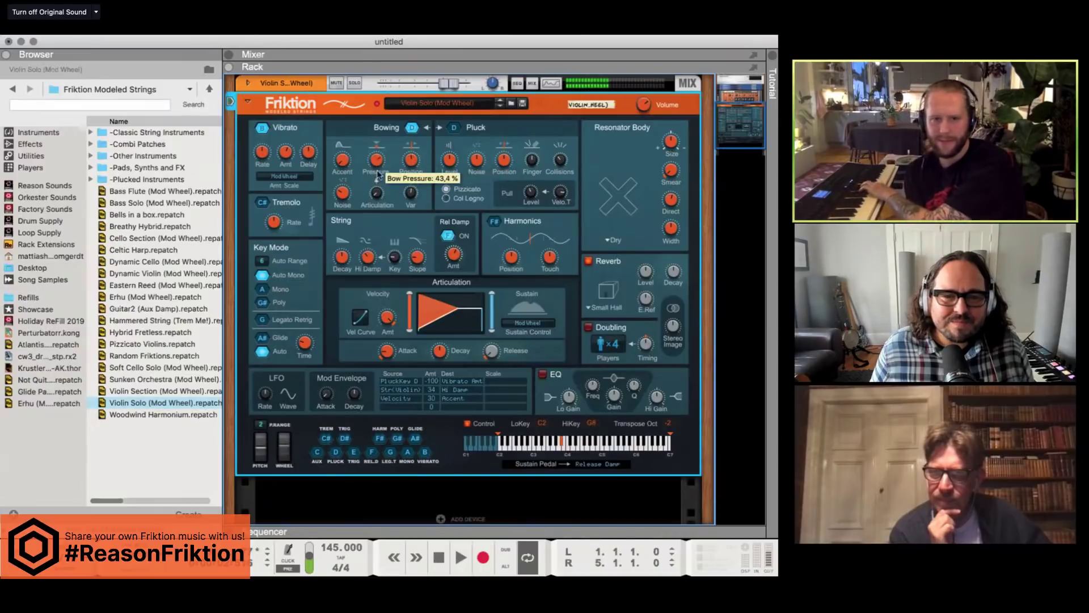
pyautogui.moveTo(377, 159); pyautogui.dragTo(378, 153)
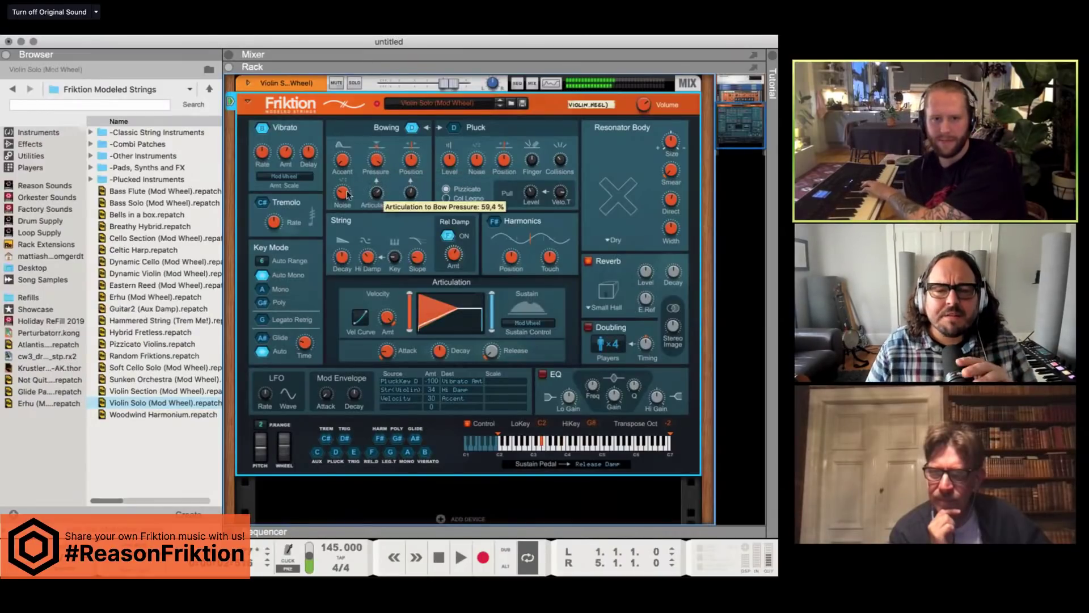
pyautogui.moveTo(348, 194); pyautogui.dragTo(348, 152)
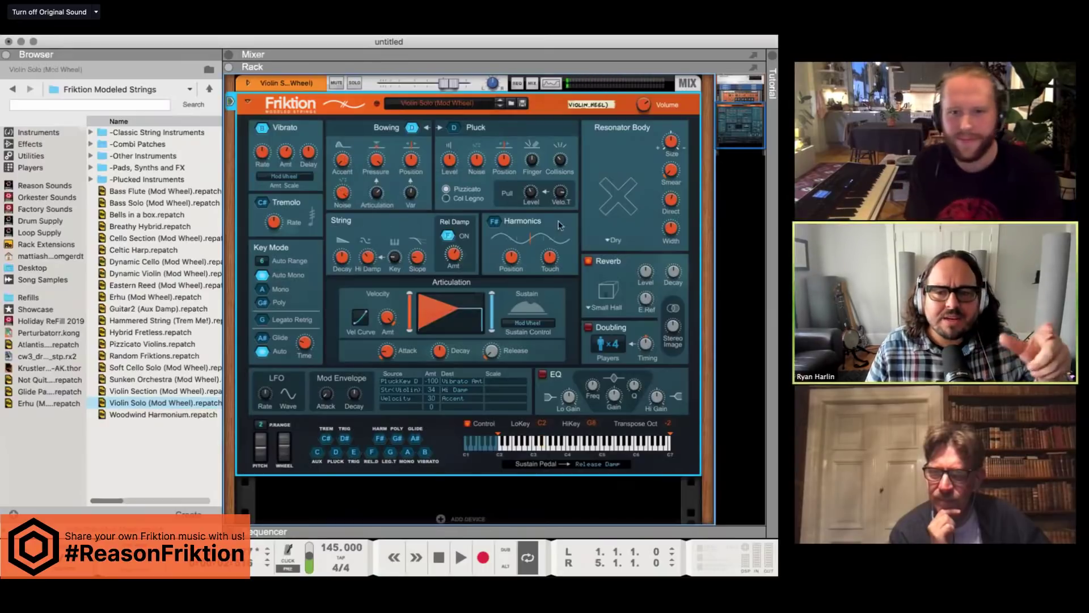
# - Raise the lower end of Friktion's Articulation velocity range and turn off its Reverb
pyautogui.scroll(-3, 425, 333)
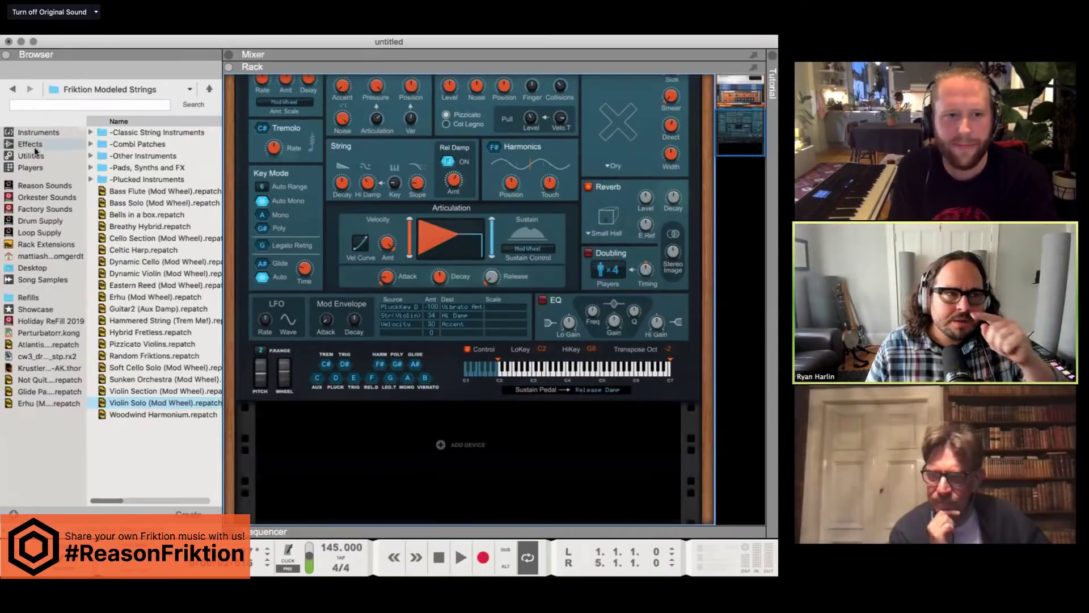
pyautogui.click(33, 145)
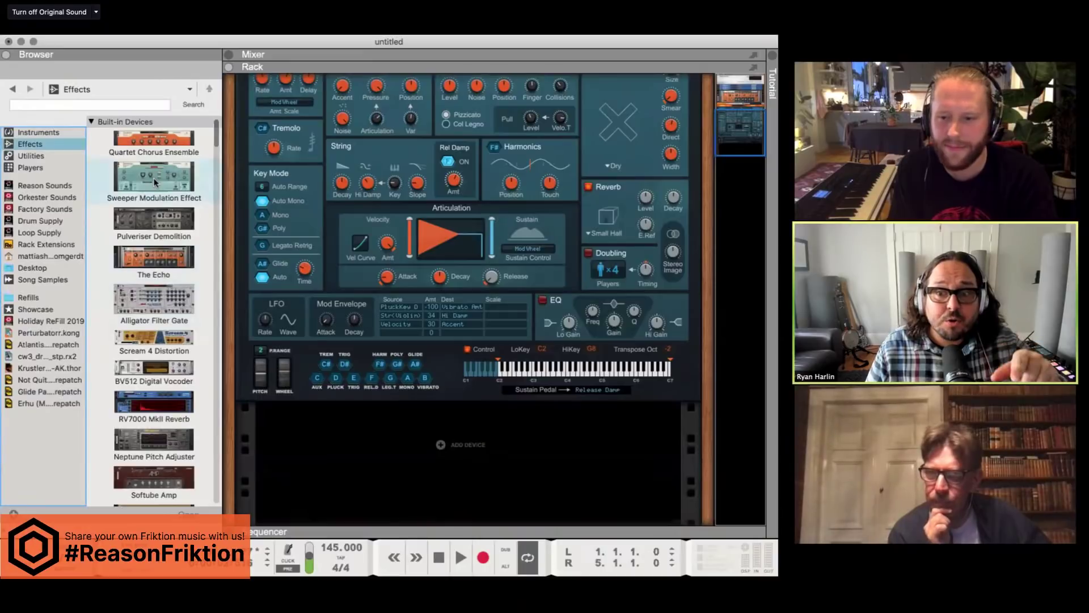
pyautogui.scroll(1, 375, 349)
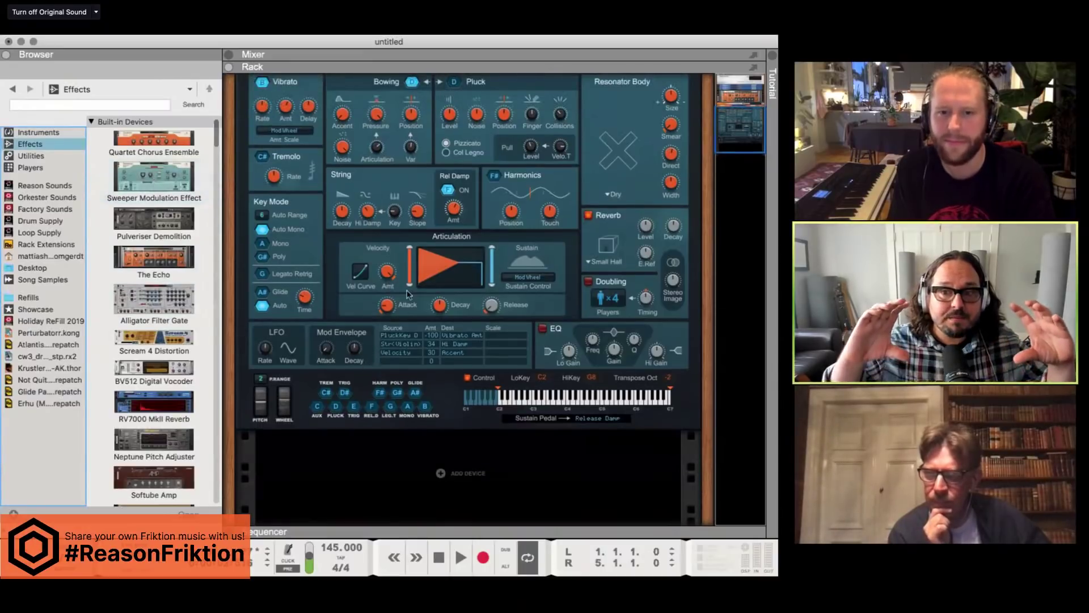
pyautogui.moveTo(411, 282); pyautogui.dragTo(410, 272)
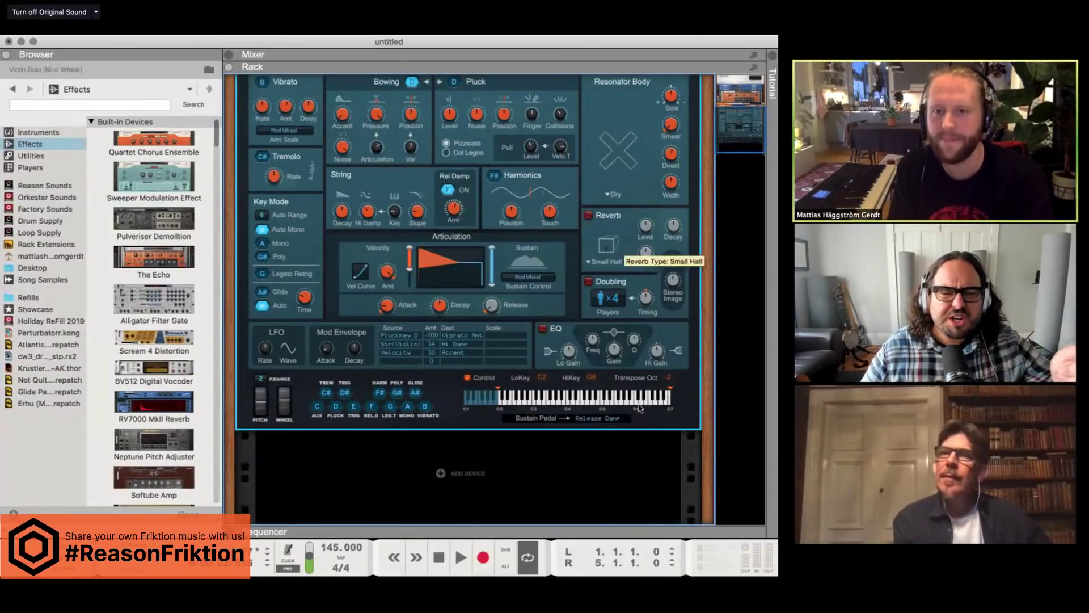
# - Turn off Friktion's Rel Damp
pyautogui.click(617, 459)
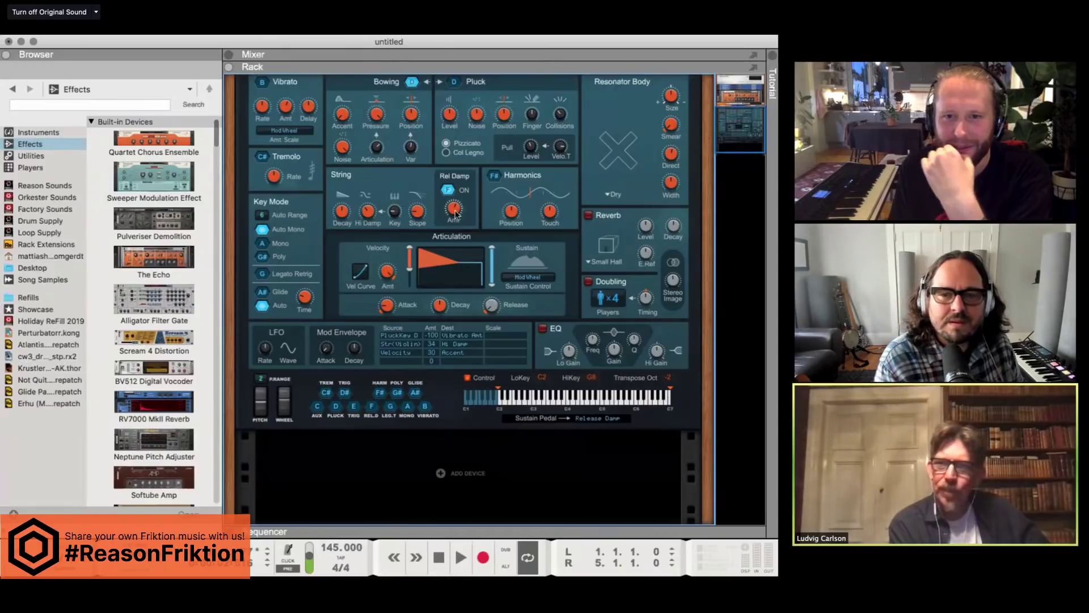
pyautogui.click(449, 190)
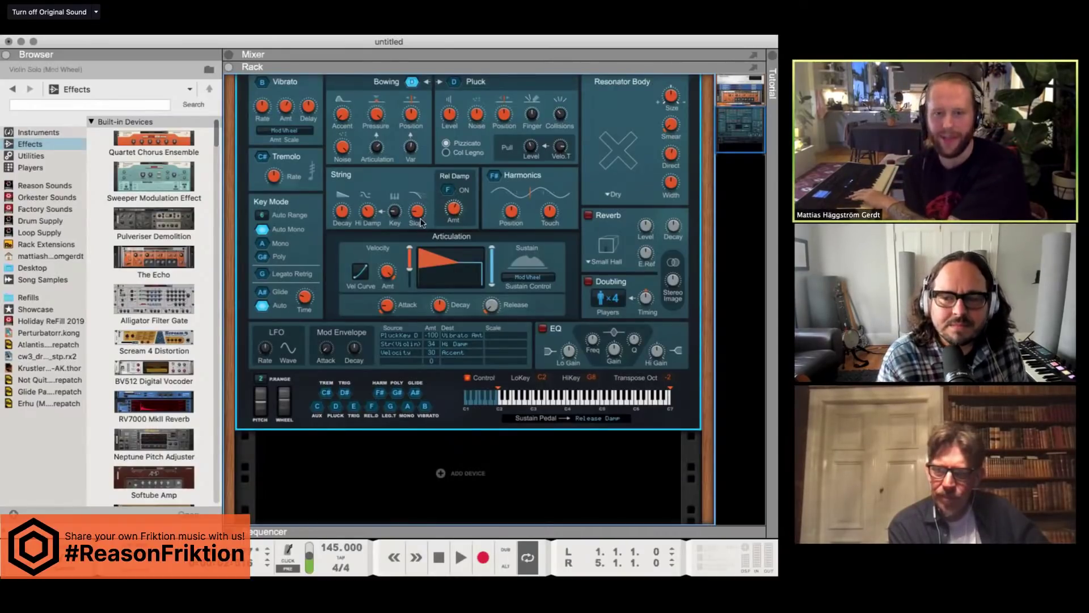
pyautogui.moveTo(368, 209)
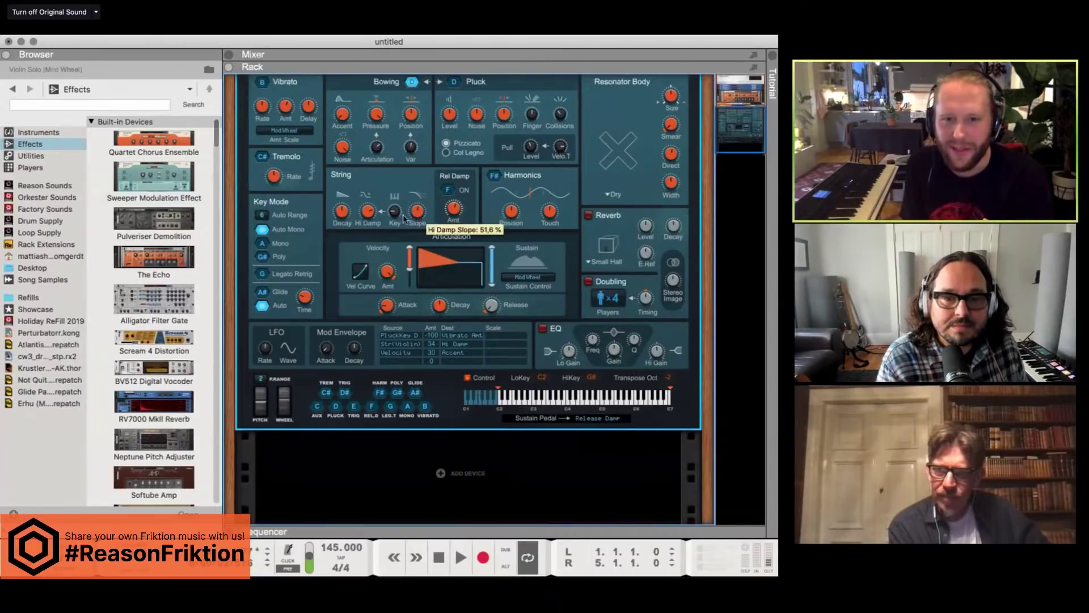
# - Add a Sweeper Modulation Effect below Friktion in the rack and reset it to its Init Patch
pyautogui.scroll(-1, 369, 469)
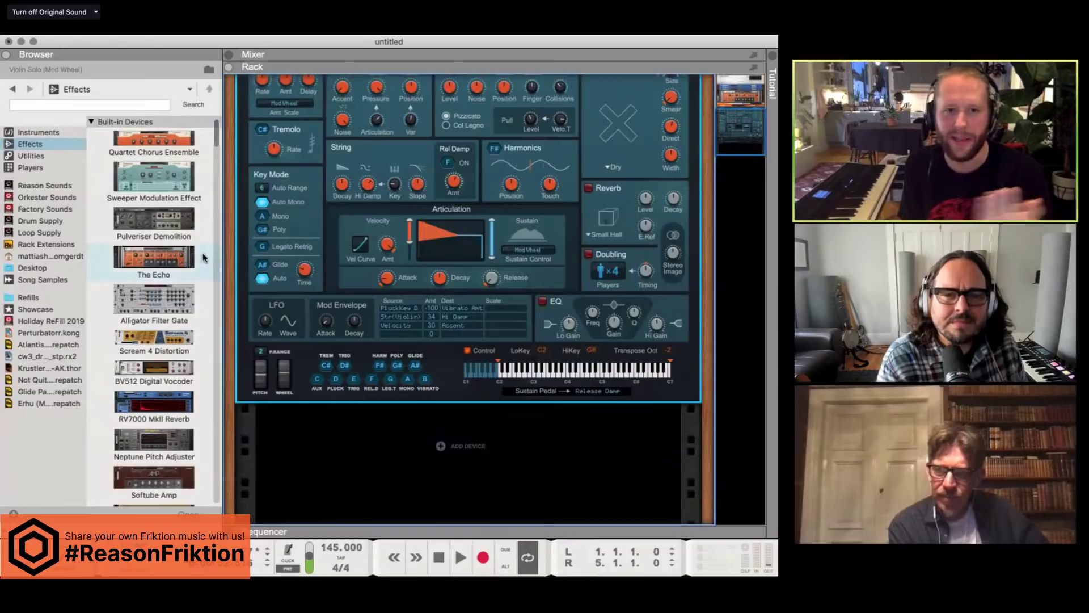
pyautogui.moveTo(159, 187); pyautogui.dragTo(326, 372)
pyautogui.rightClick(347, 259)
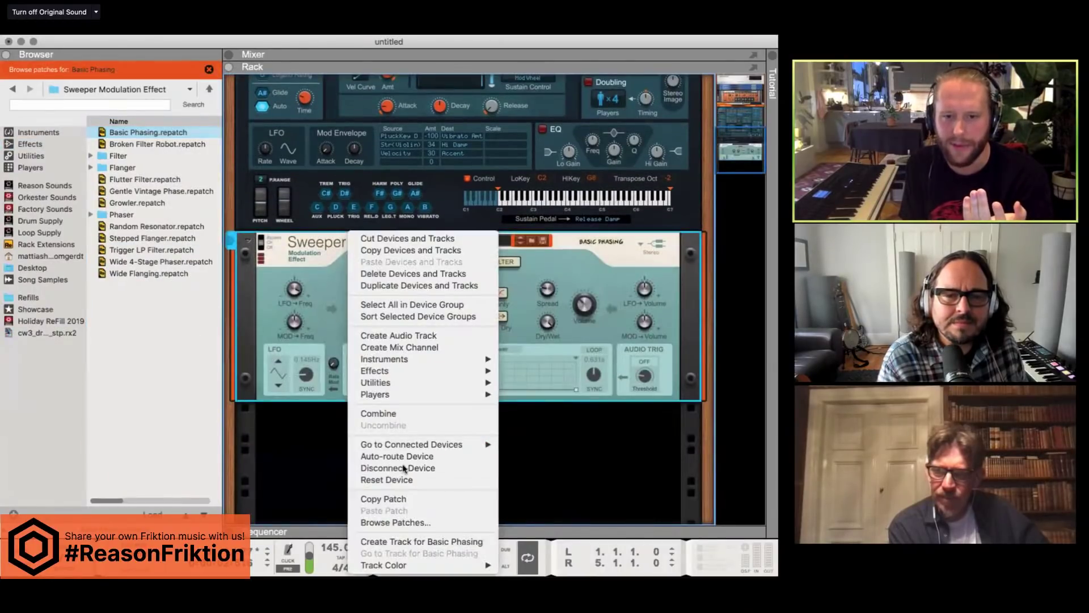
pyautogui.click(400, 481)
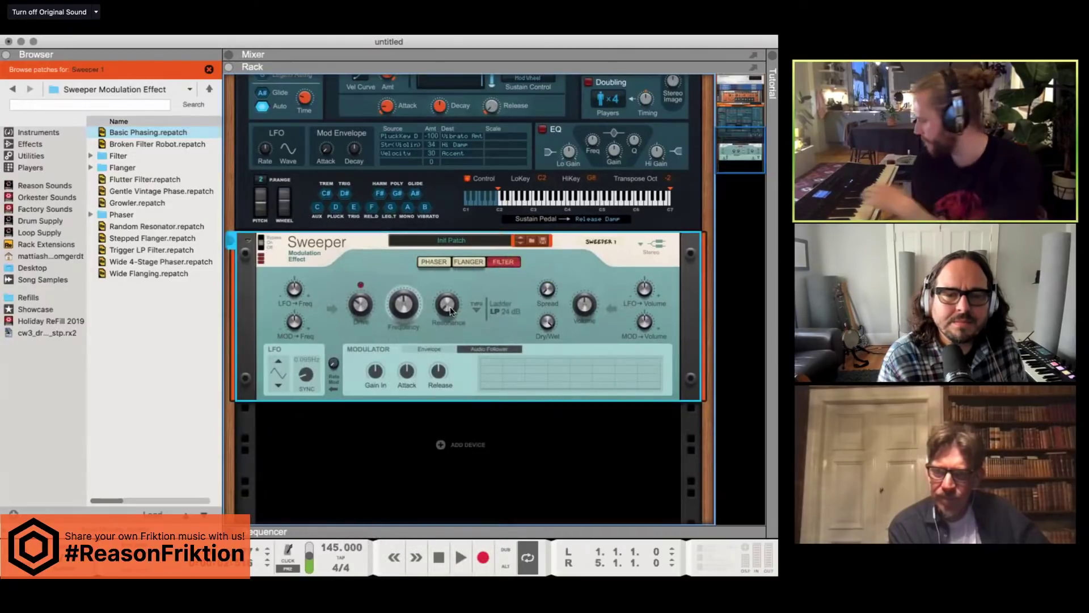
# - Adjust Sweeper's filter Frequency and switch its Modulator to a looped, tempo-synced Envelope
pyautogui.moveTo(401, 310); pyautogui.dragTo(394, 296)
pyautogui.click(442, 349)
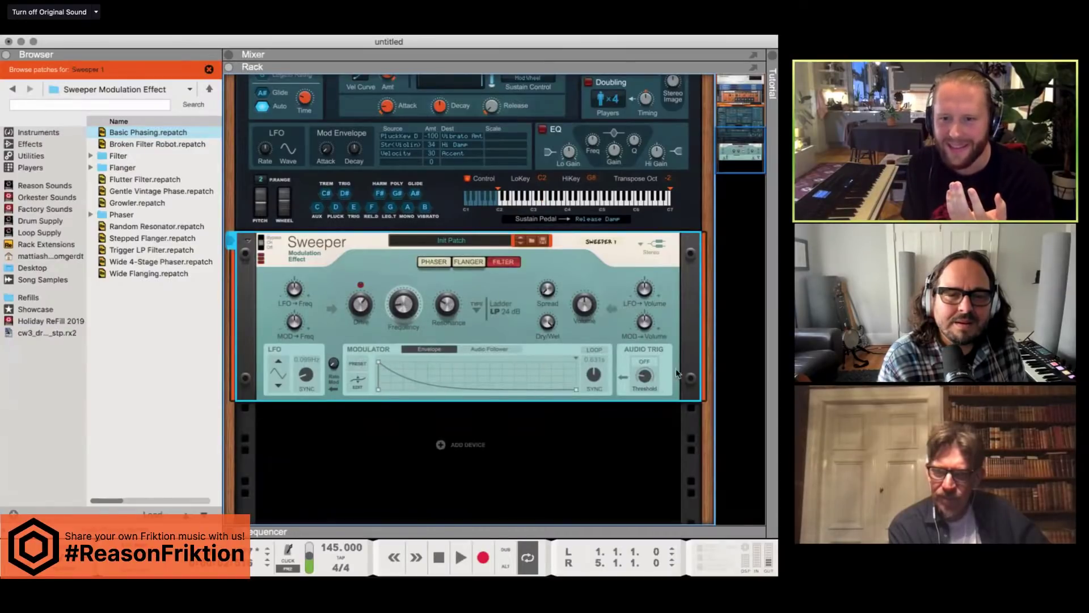
pyautogui.click(600, 350)
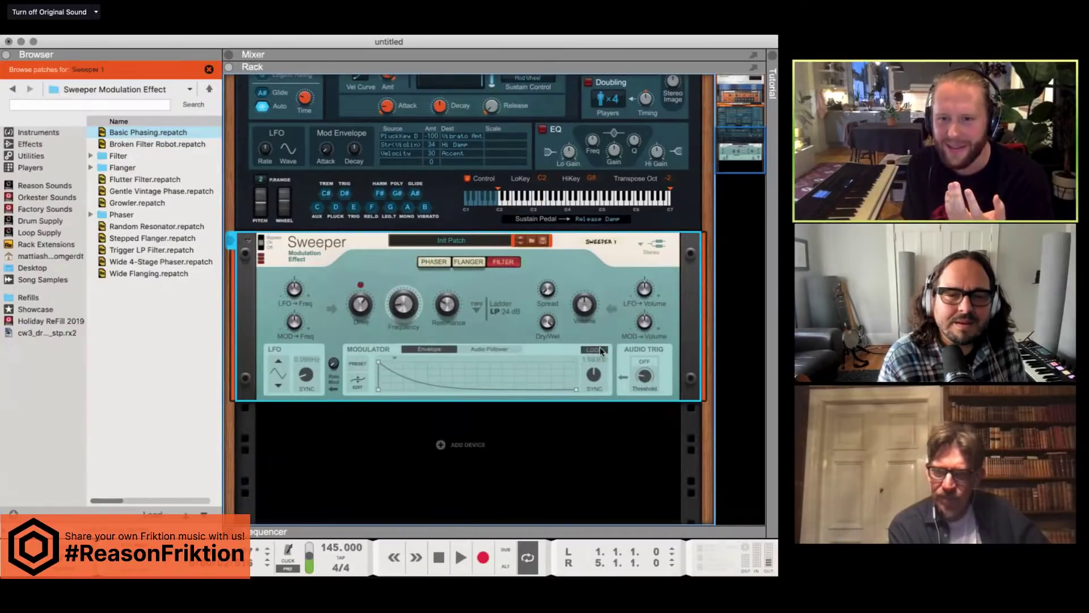
pyautogui.click(596, 390)
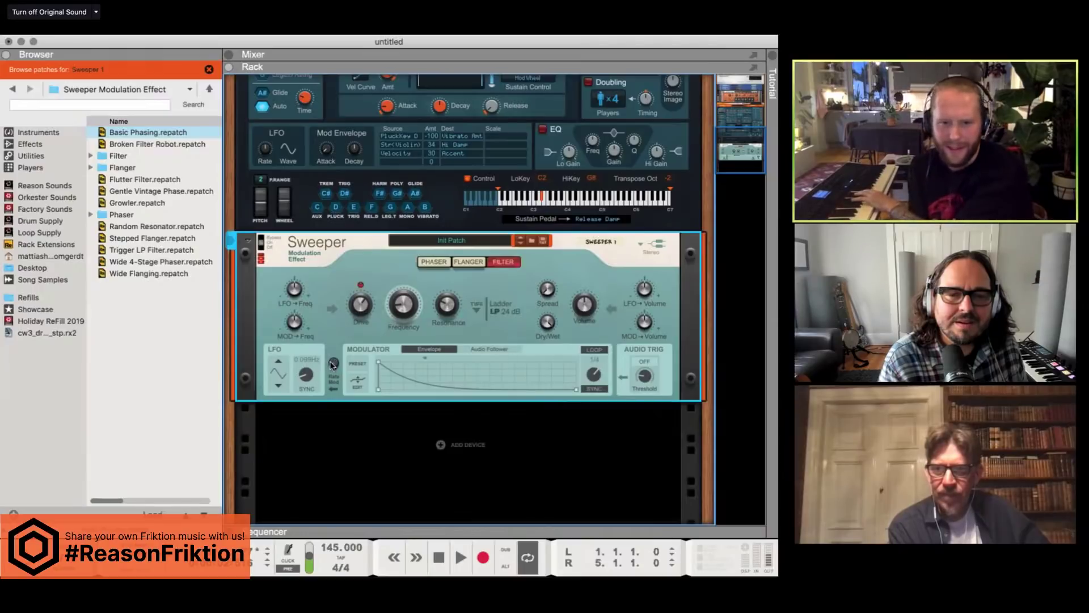
# - Adjust Sweeper's modulator amount to filter frequency and fine-tune its Frequency
pyautogui.moveTo(296, 323); pyautogui.dragTo(300, 311)
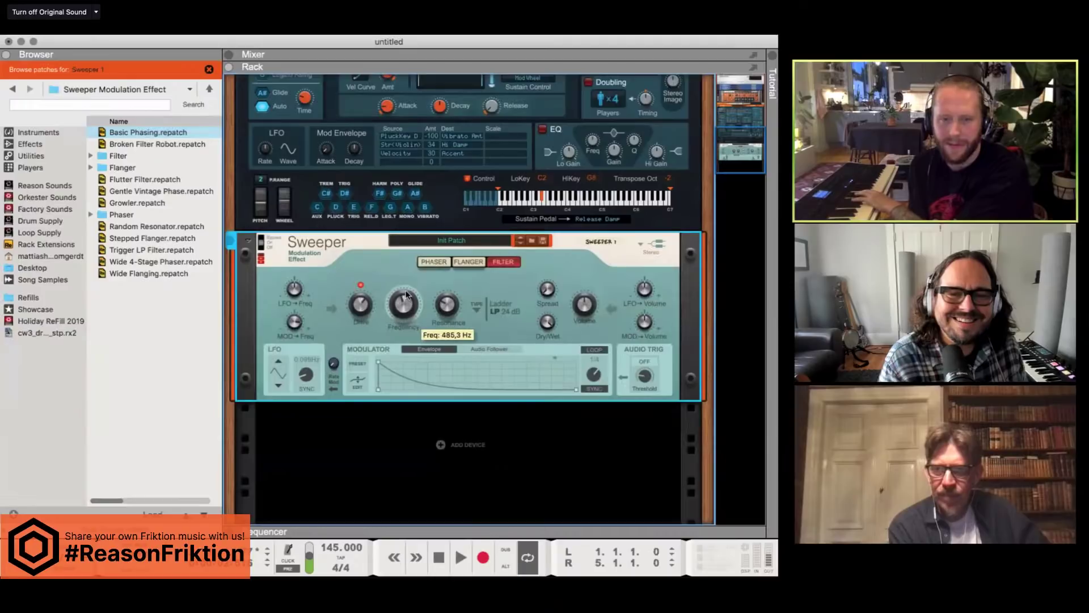
pyautogui.moveTo(406, 293)
pyautogui.mouseDown()
pyautogui.moveTo(401, 302)
pyautogui.moveTo(407, 290)
pyautogui.mouseUp()
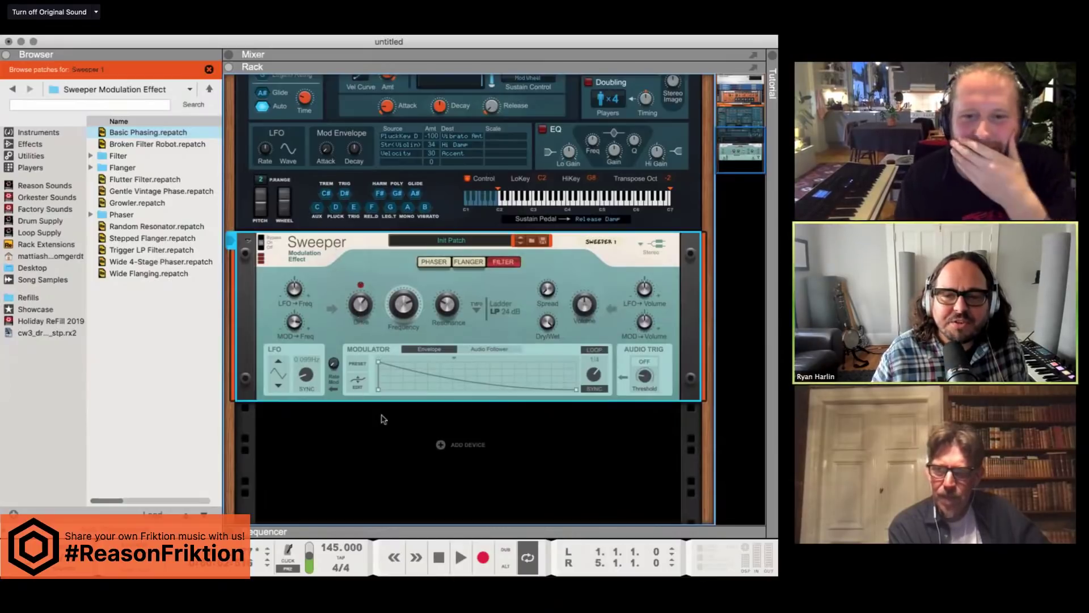
pyautogui.click(284, 480)
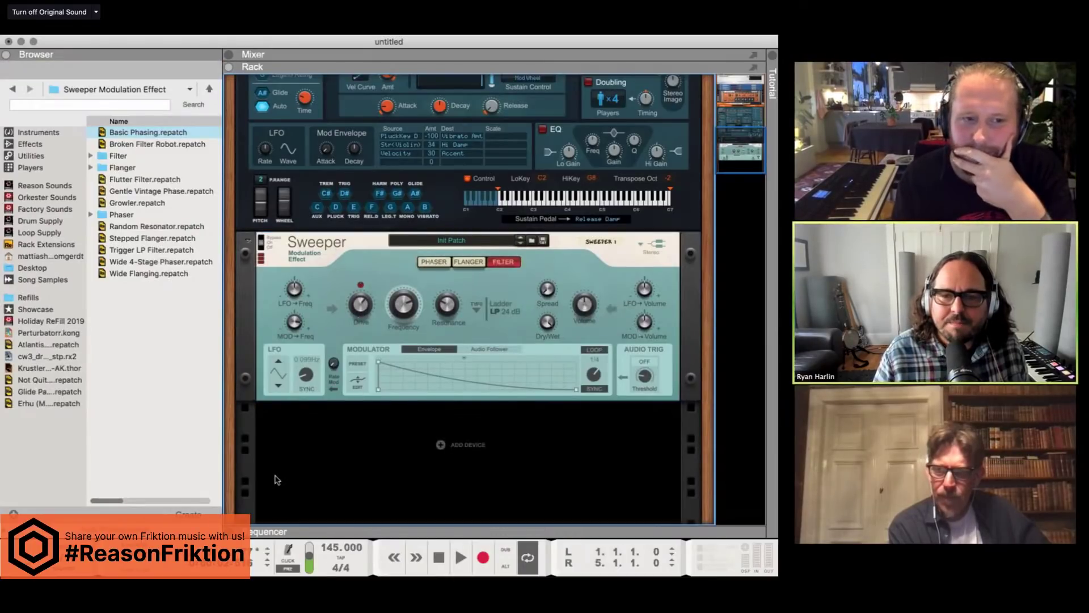
pyautogui.click(319, 450)
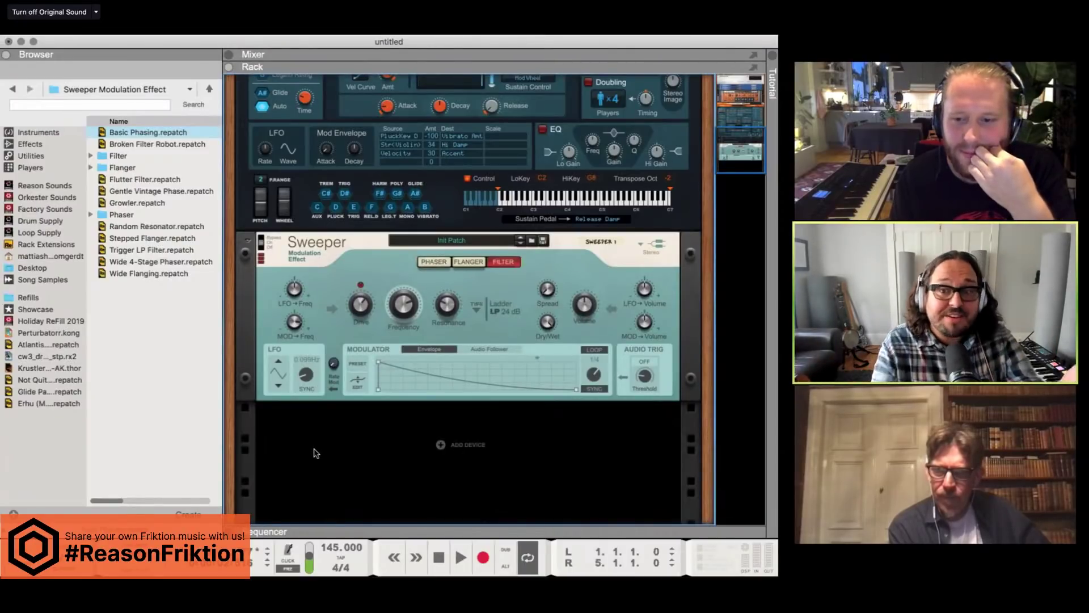
# - Load the Flutter Filter patch into Sweeper and set Friktion's octave transposition to -1
pyautogui.click(169, 181)
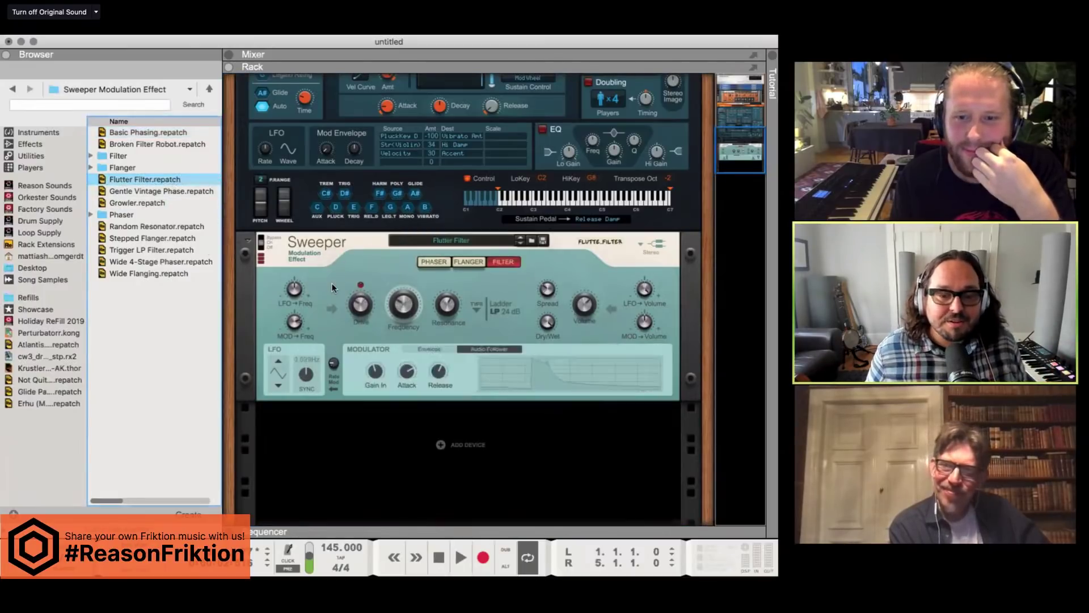
pyautogui.click(674, 179)
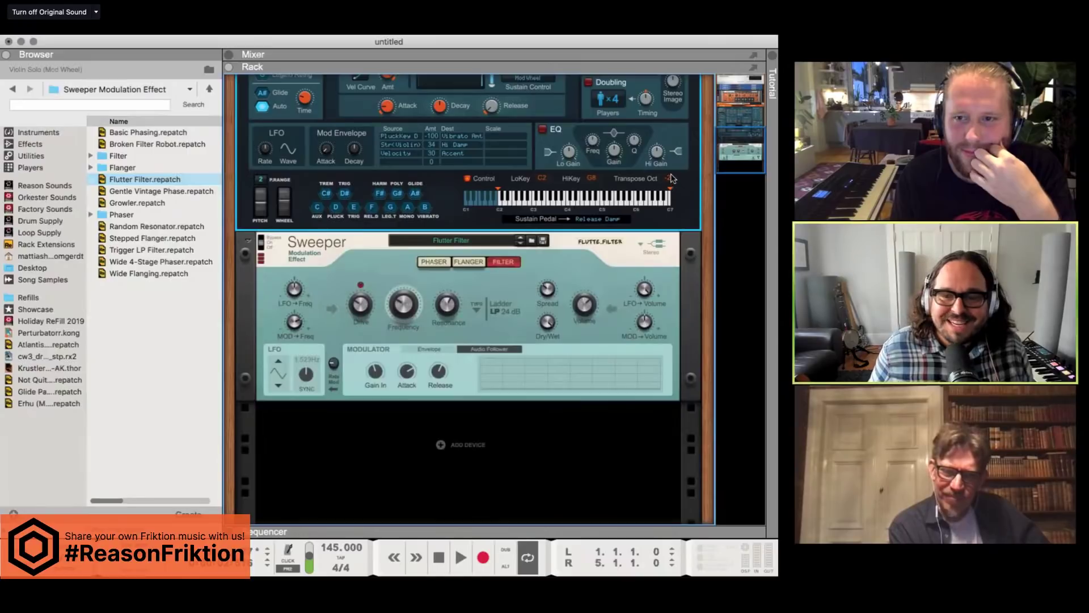
pyautogui.click(325, 447)
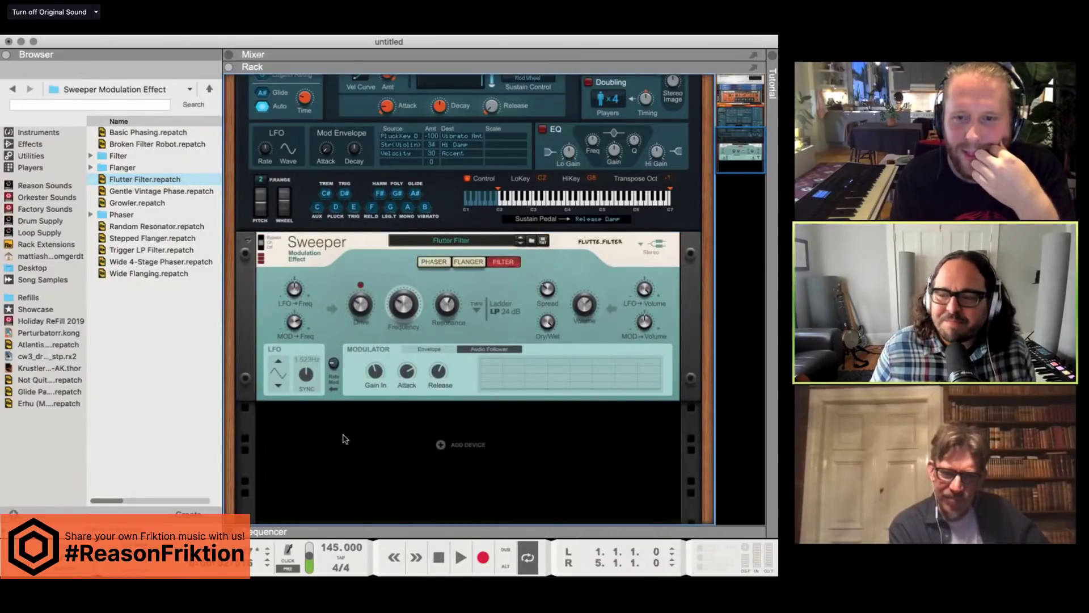
pyautogui.scroll(10, 340, 442)
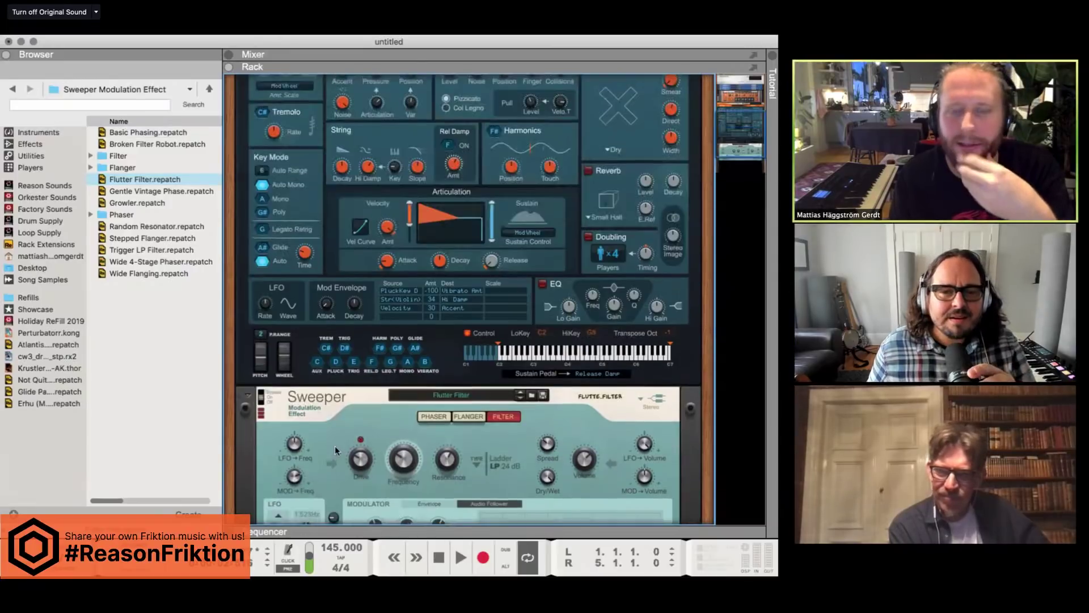
pyautogui.scroll(-5, 335, 450)
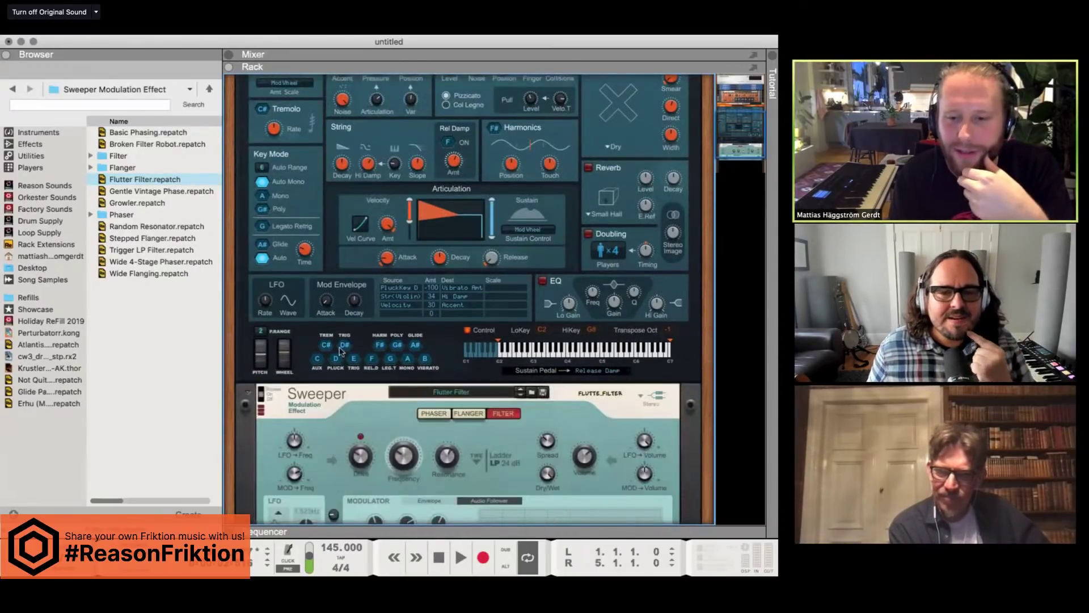
pyautogui.scroll(-5, 327, 431)
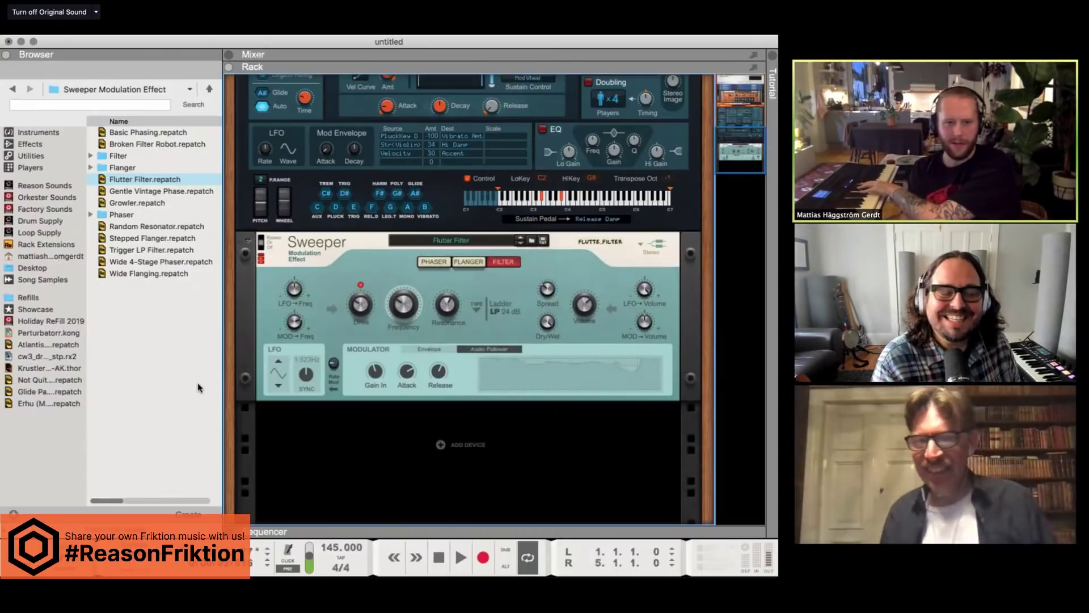
# - Add The Echo from the built-in effects below Sweeper in the rack
pyautogui.click(407, 299)
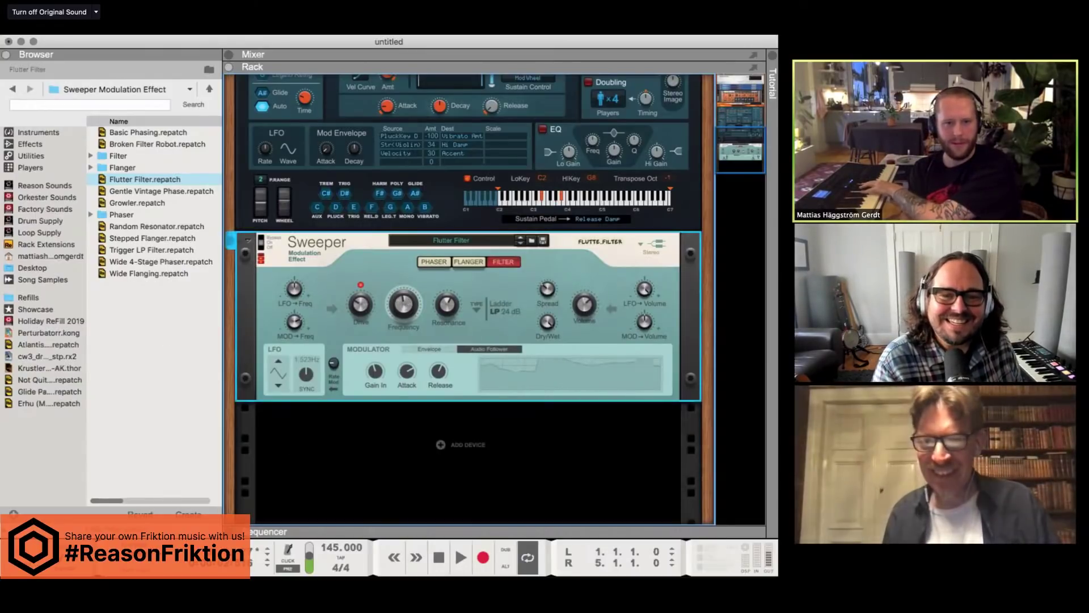
pyautogui.click(273, 414)
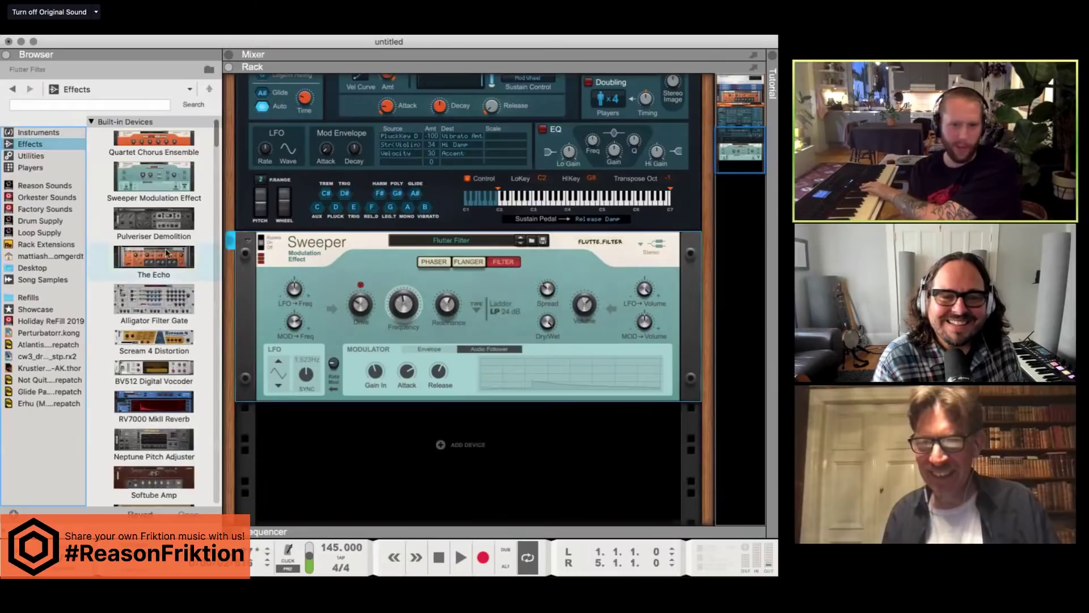
pyautogui.moveTo(153, 258); pyautogui.dragTo(318, 437)
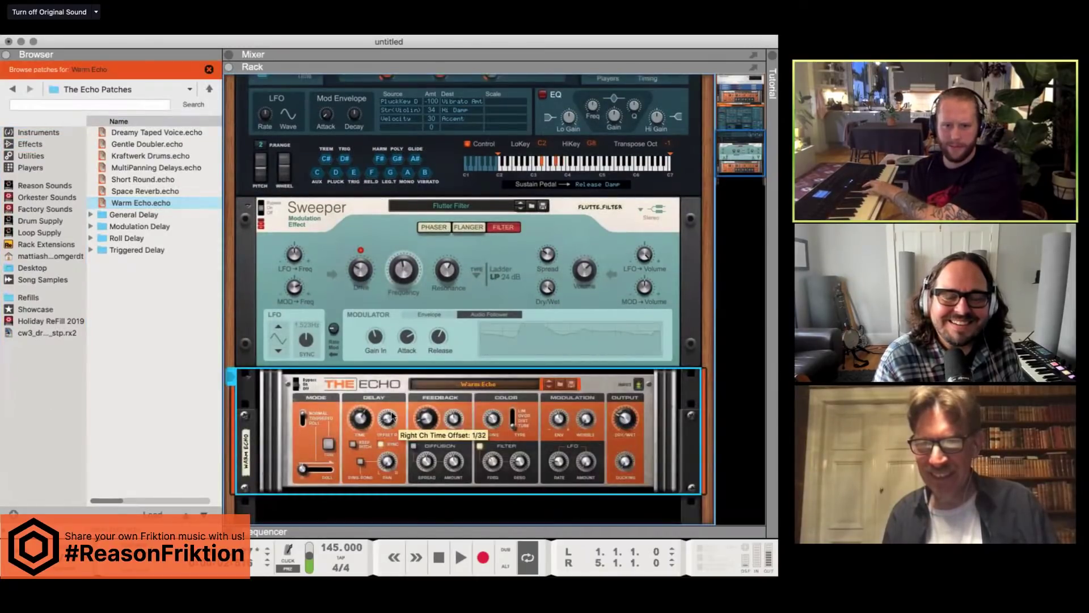
pyautogui.scroll(-3, 395, 437)
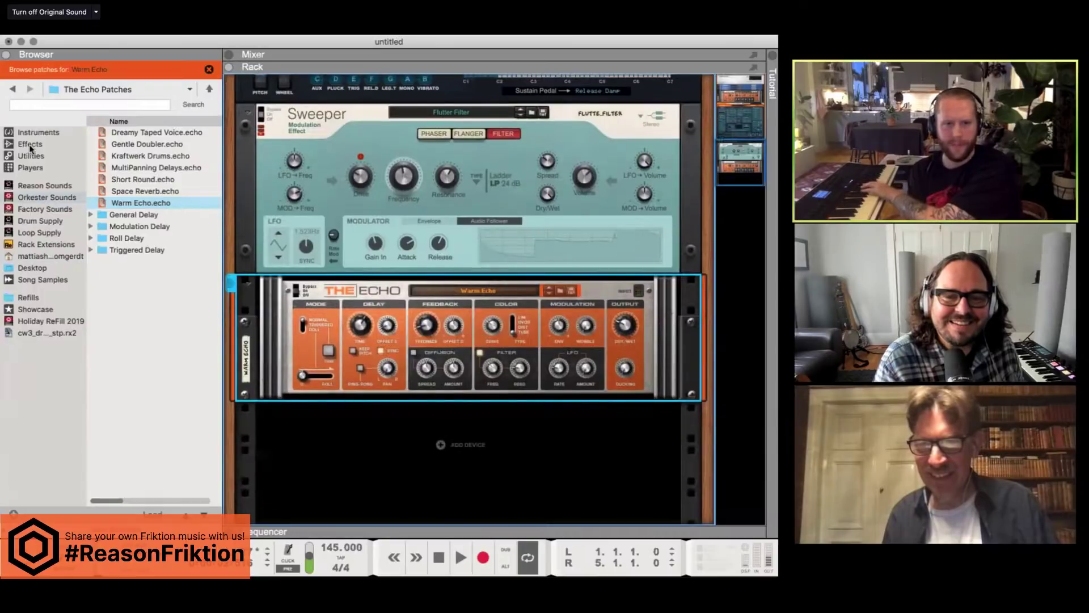
# - Insert a Quartet Chorus Ensemble between Sweeper and The Echo
pyautogui.click(30, 144)
pyautogui.moveTo(154, 142); pyautogui.dragTo(272, 278)
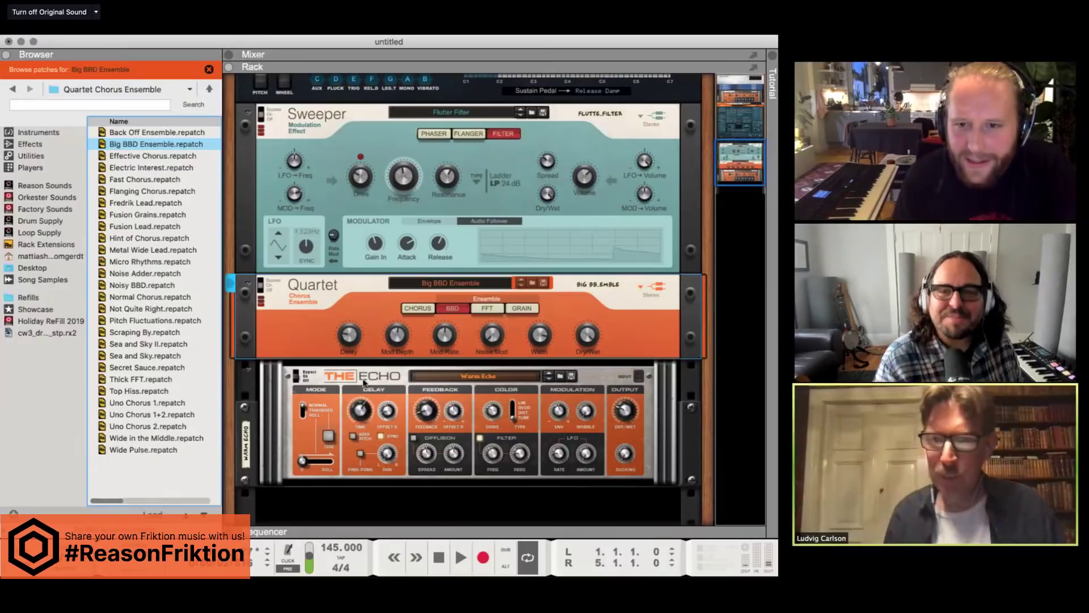
pyautogui.click(30, 144)
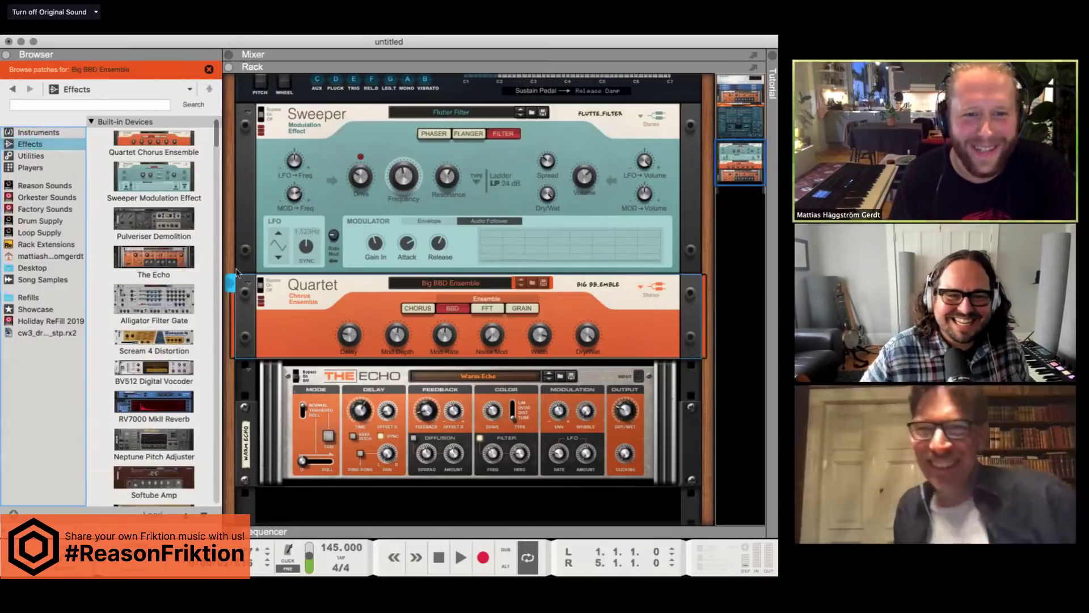
# - Insert a Pulveriser Demolition between Quartet and The Echo, and adjust its Dirt and Blend amounts
pyautogui.moveTo(153, 220); pyautogui.dragTo(322, 362)
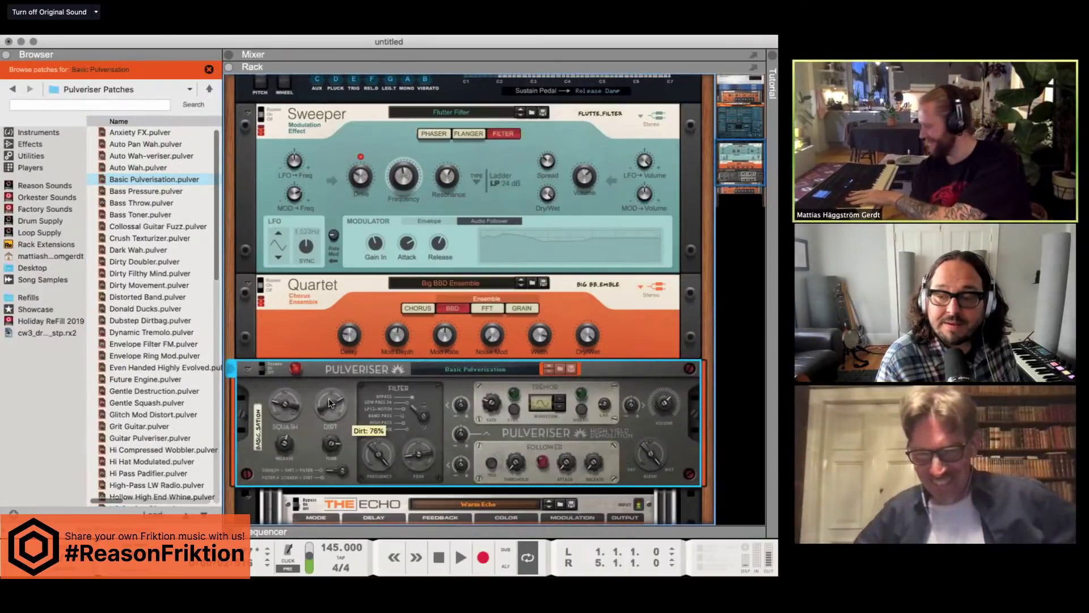
pyautogui.moveTo(331, 403); pyautogui.dragTo(329, 412)
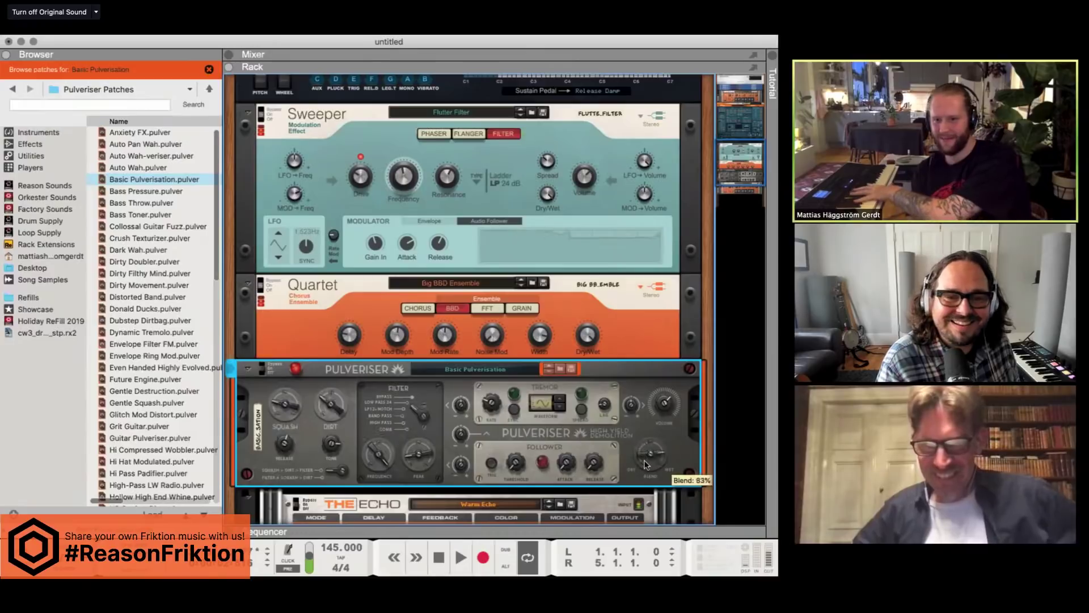
pyautogui.moveTo(650, 457); pyautogui.dragTo(647, 470)
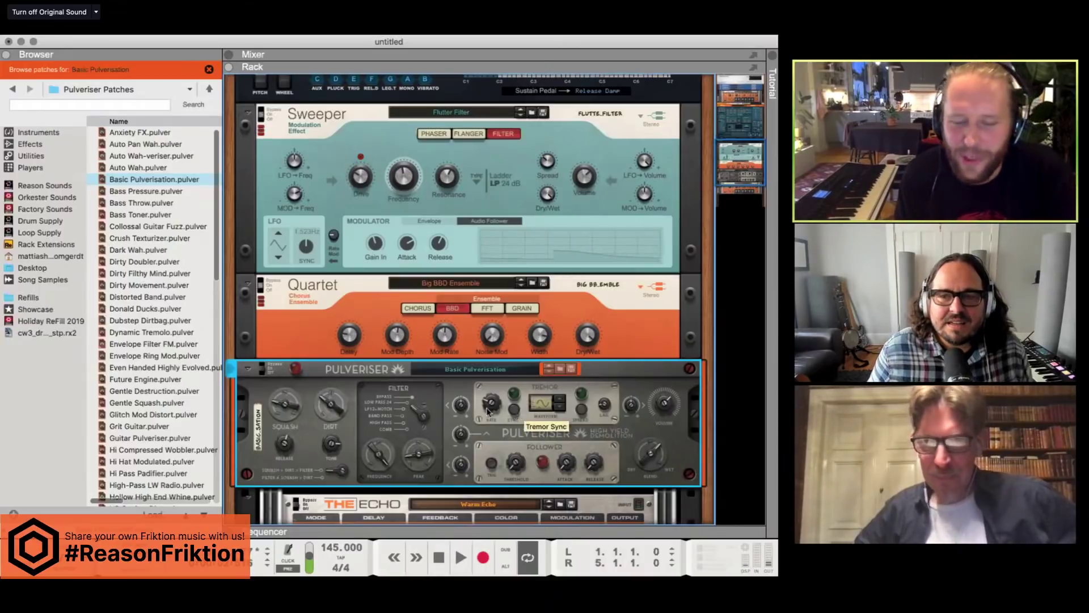
pyautogui.scroll(-1, 428, 450)
pyautogui.click(263, 497)
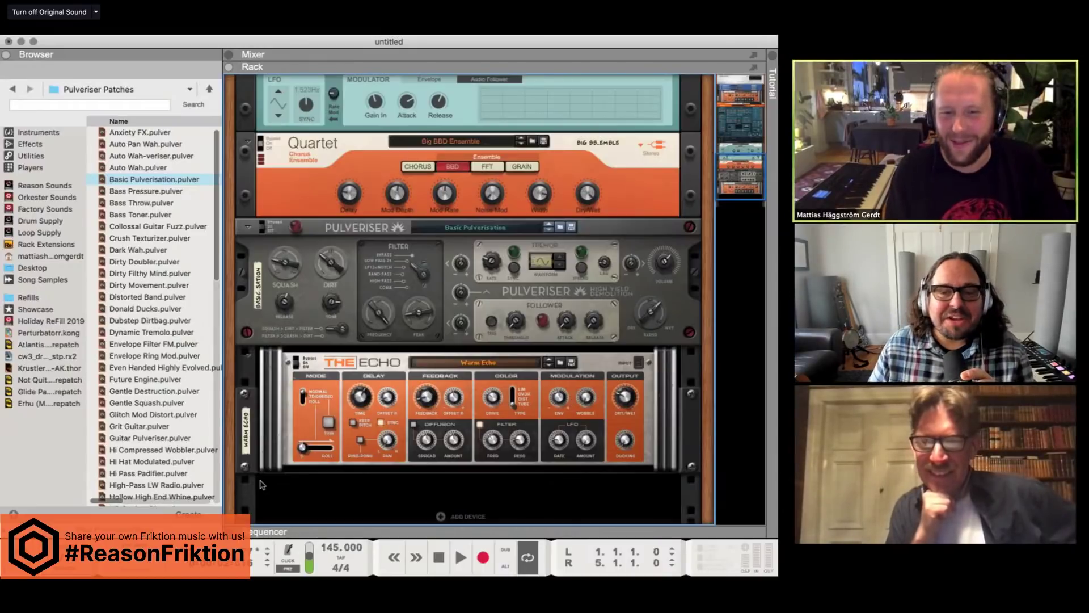
pyautogui.scroll(-2, 262, 488)
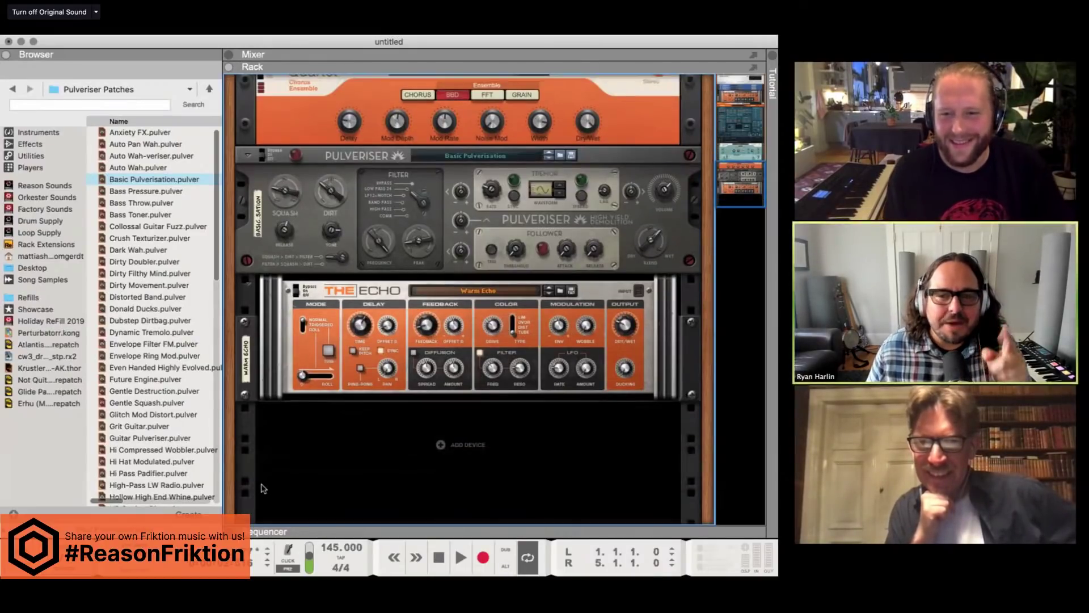
pyautogui.scroll(8, 262, 488)
pyautogui.scroll(-4, 262, 488)
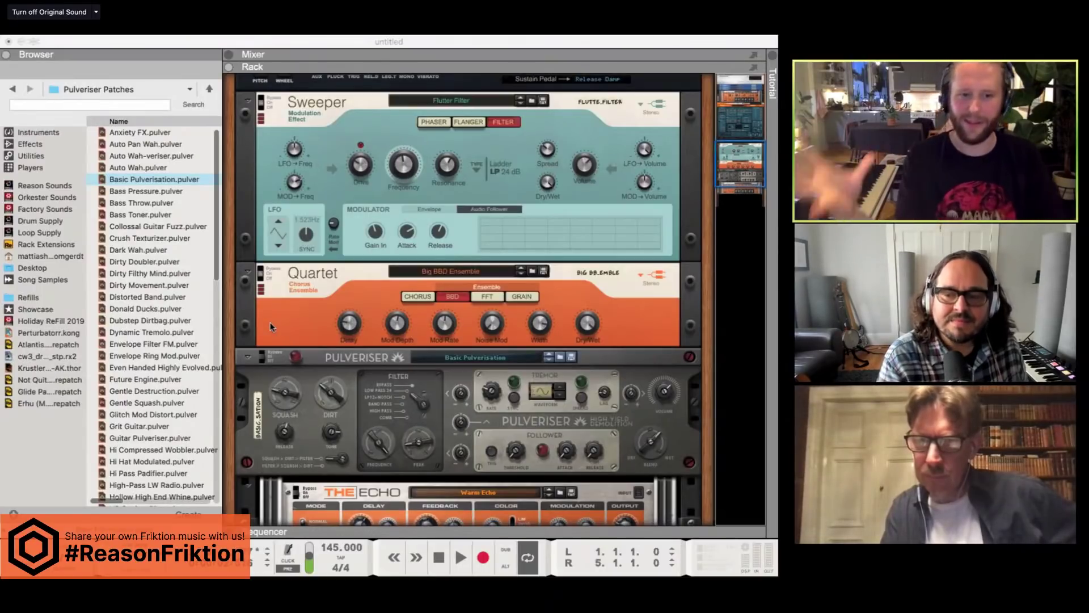
# - Delete the Sweeper, Quartet, Pulveriser and The Echo effects below Friktion from the rack
pyautogui.click(316, 288)
pyautogui.scroll(-2, 311, 373)
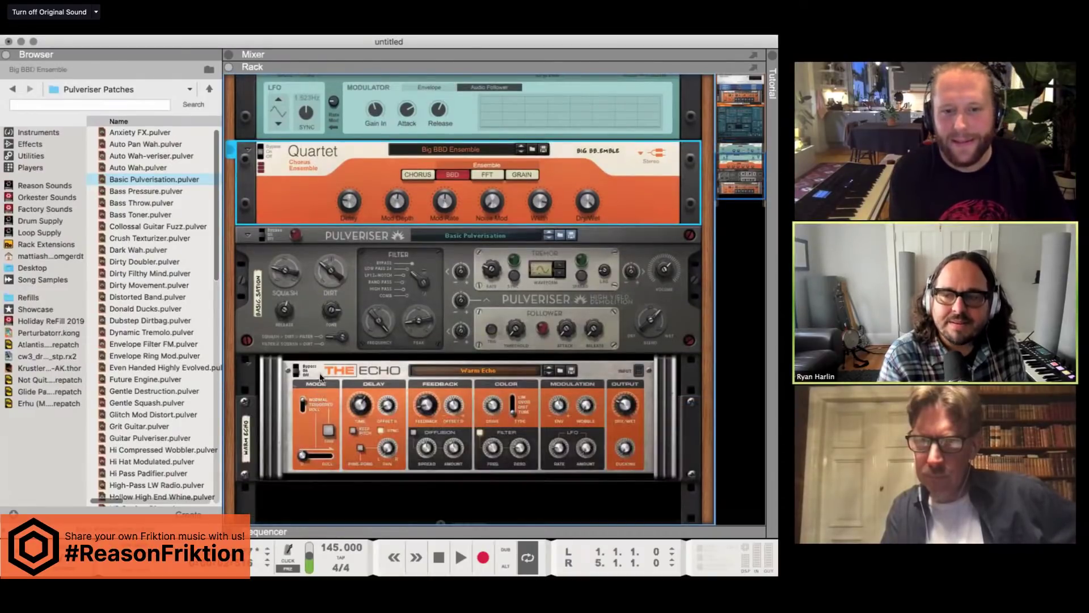
pyautogui.click(317, 390)
pyautogui.scroll(7, 318, 394)
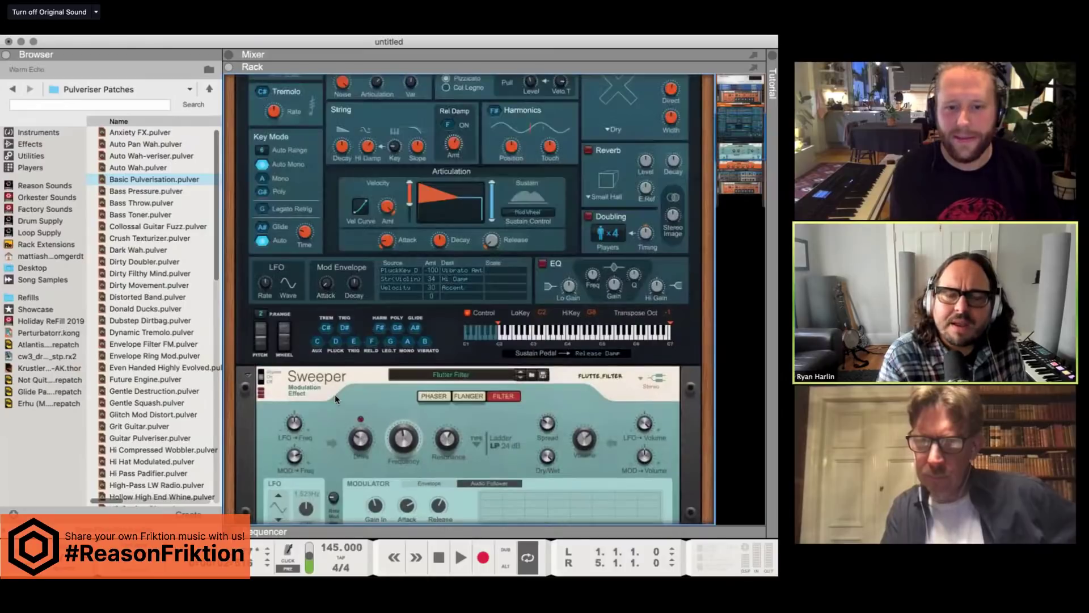
pyautogui.click(335, 395)
pyautogui.press('Delete')
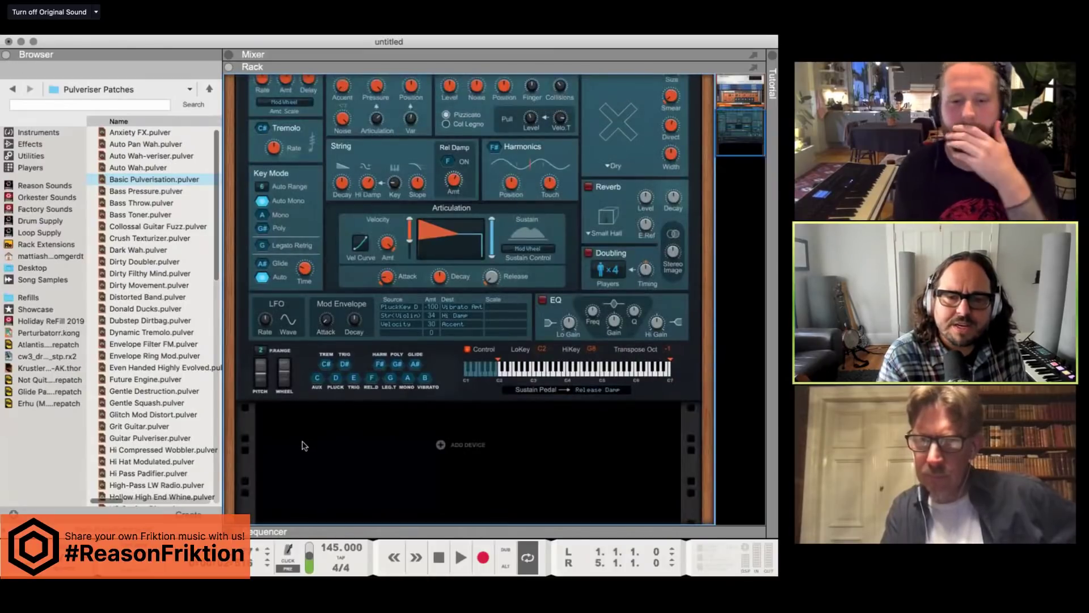
pyautogui.scroll(2, 305, 446)
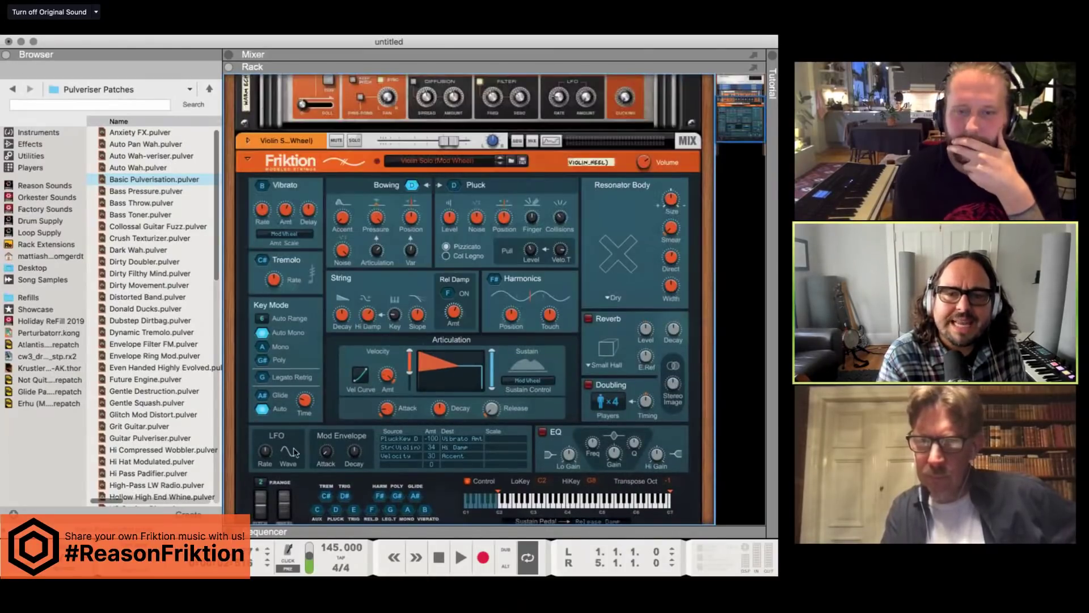